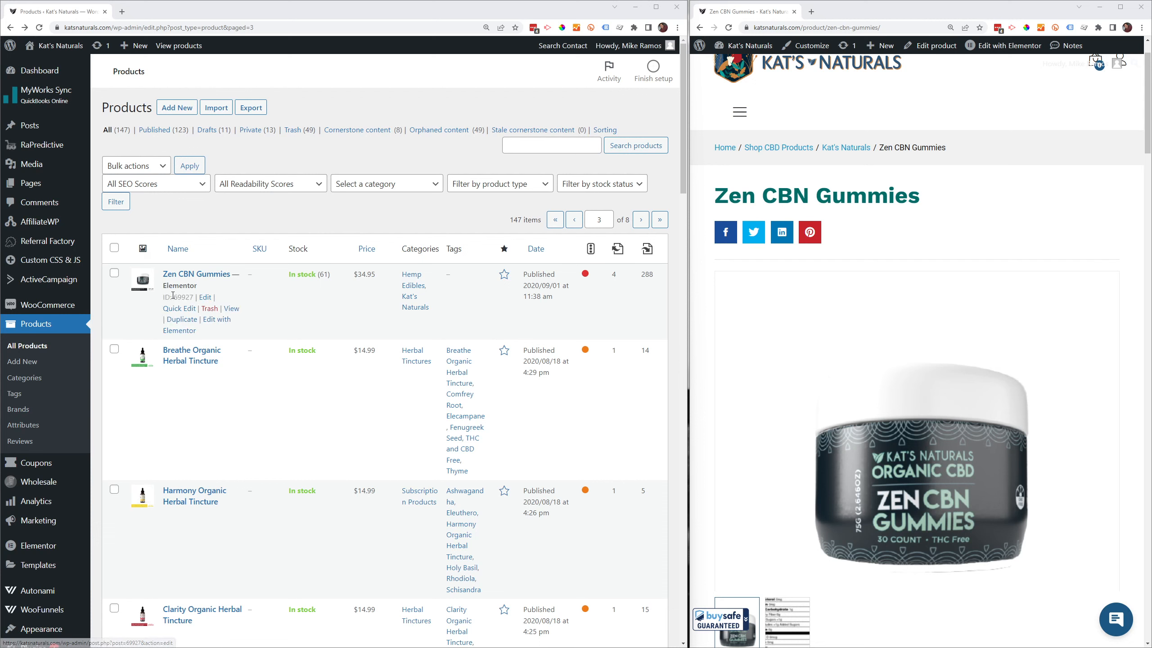
Open the Zen CBN Gummies product for editing and switch it back to the default WordPress editor
click(205, 298)
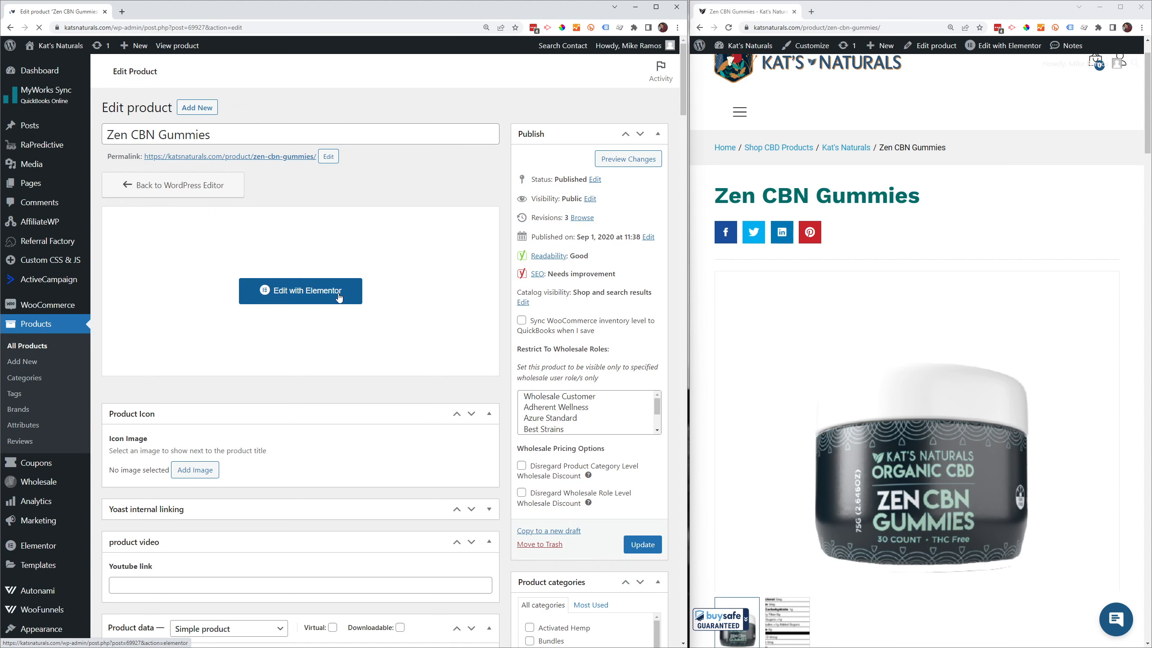
click(340, 298)
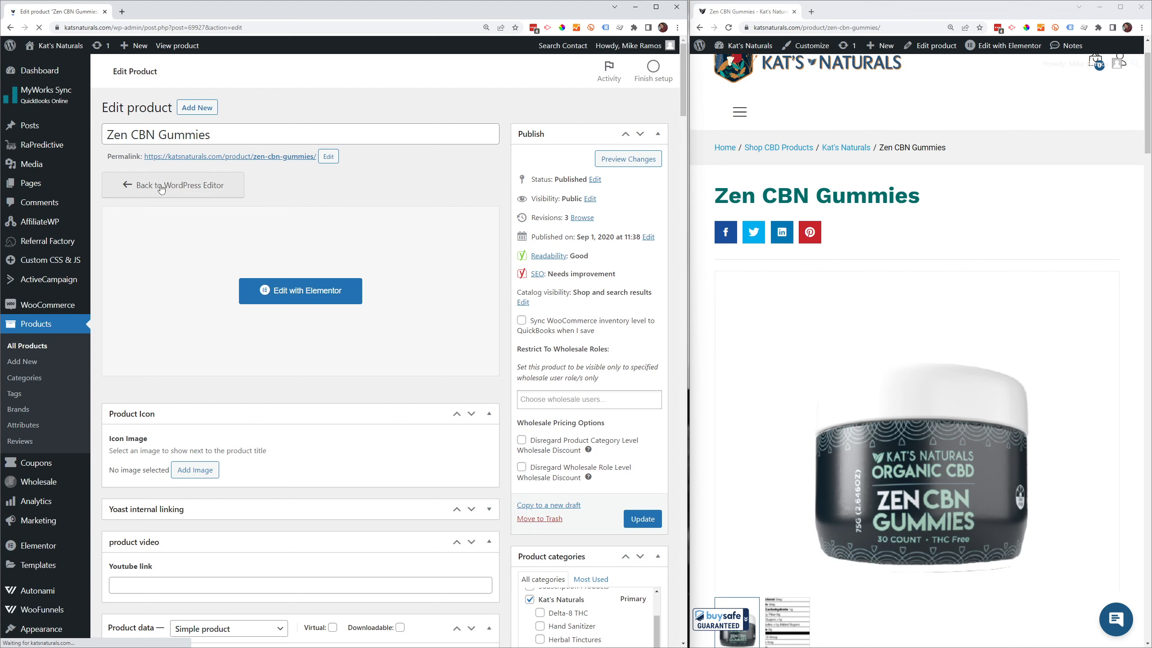
click(195, 186)
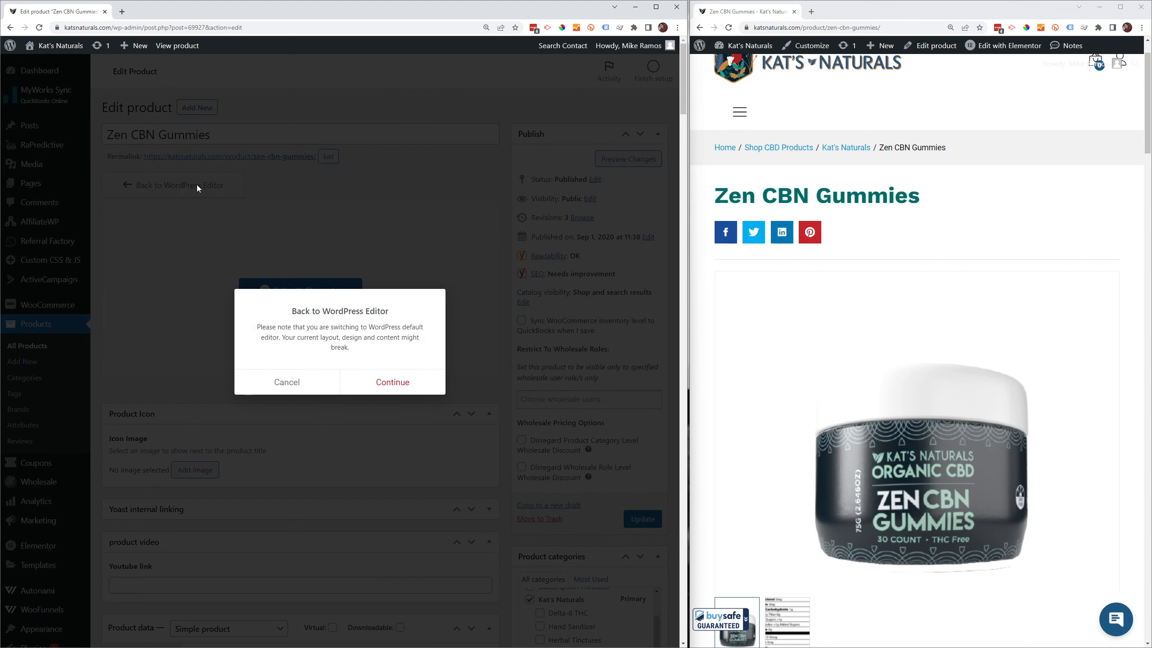
click(397, 384)
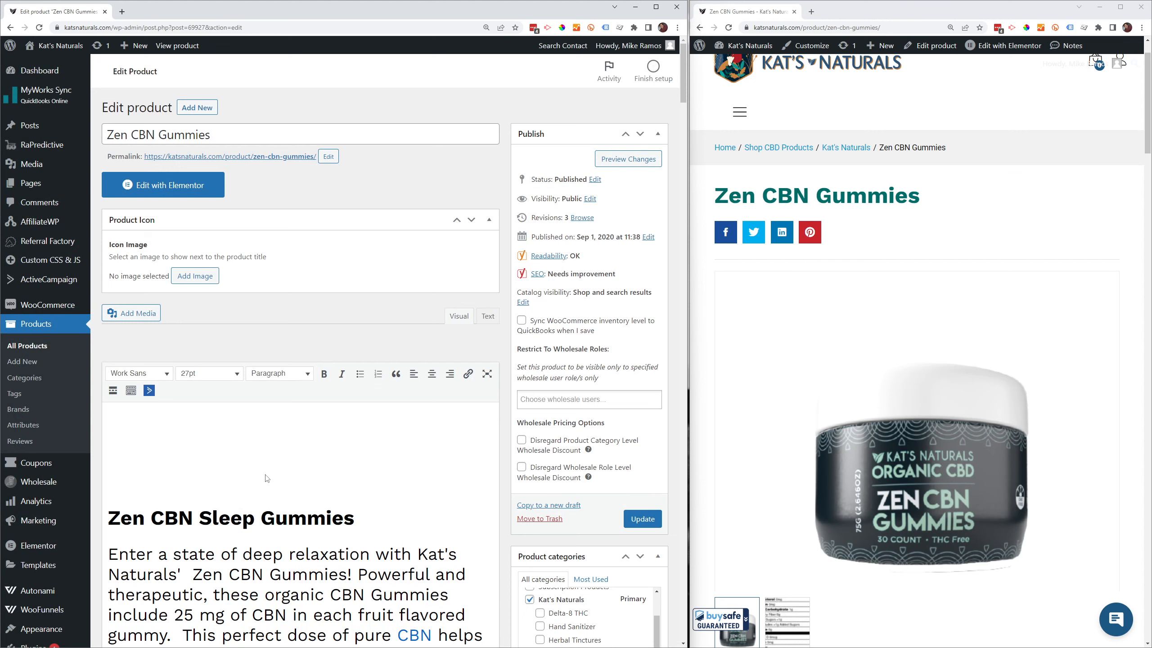
Examine the product title and description in the editor and compare the title with the breadcrumb on the live product page
drag(107, 136, 229, 130)
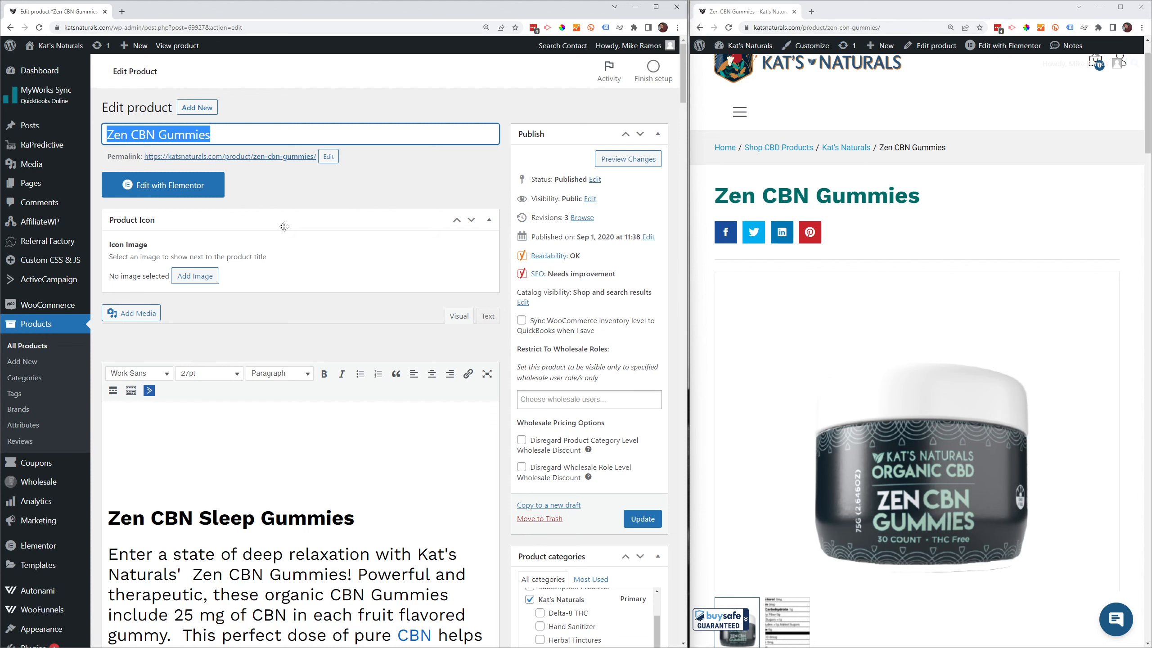
scroll(363, 257, down, 3)
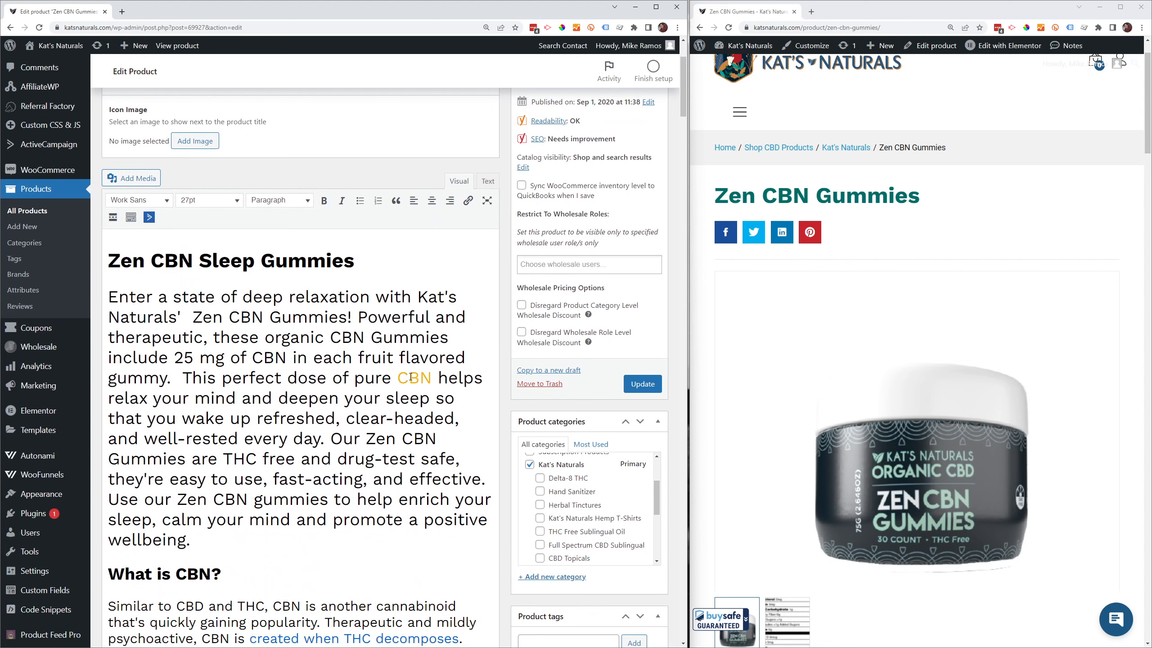
scroll(590, 379, down, 4)
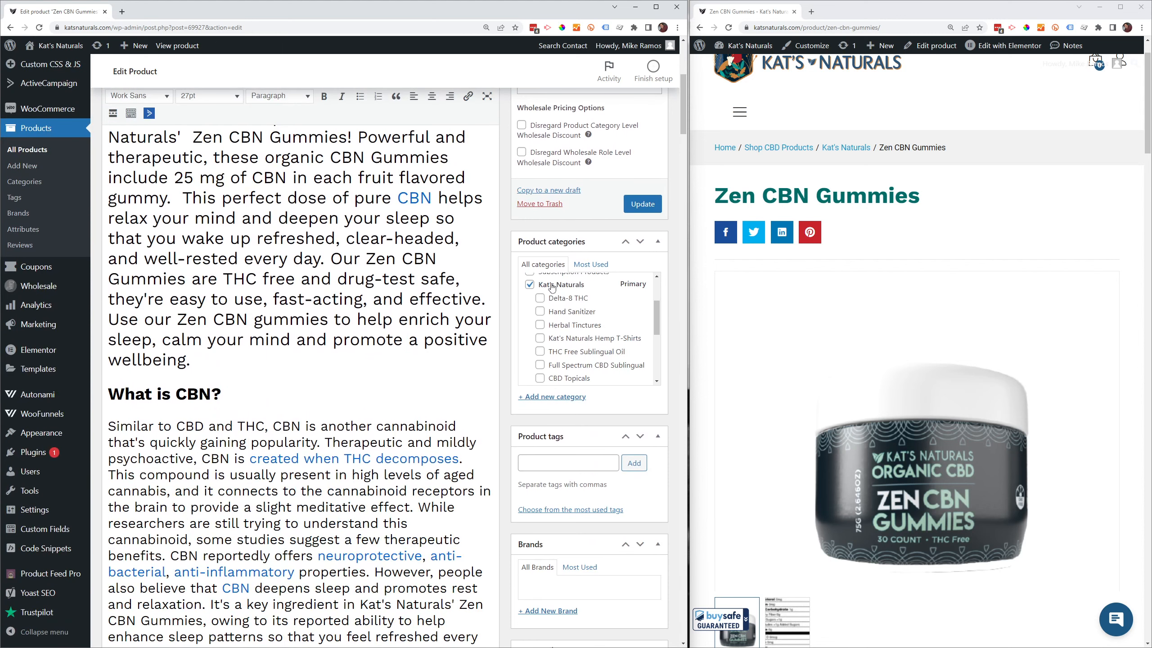
scroll(570, 308, up, 1)
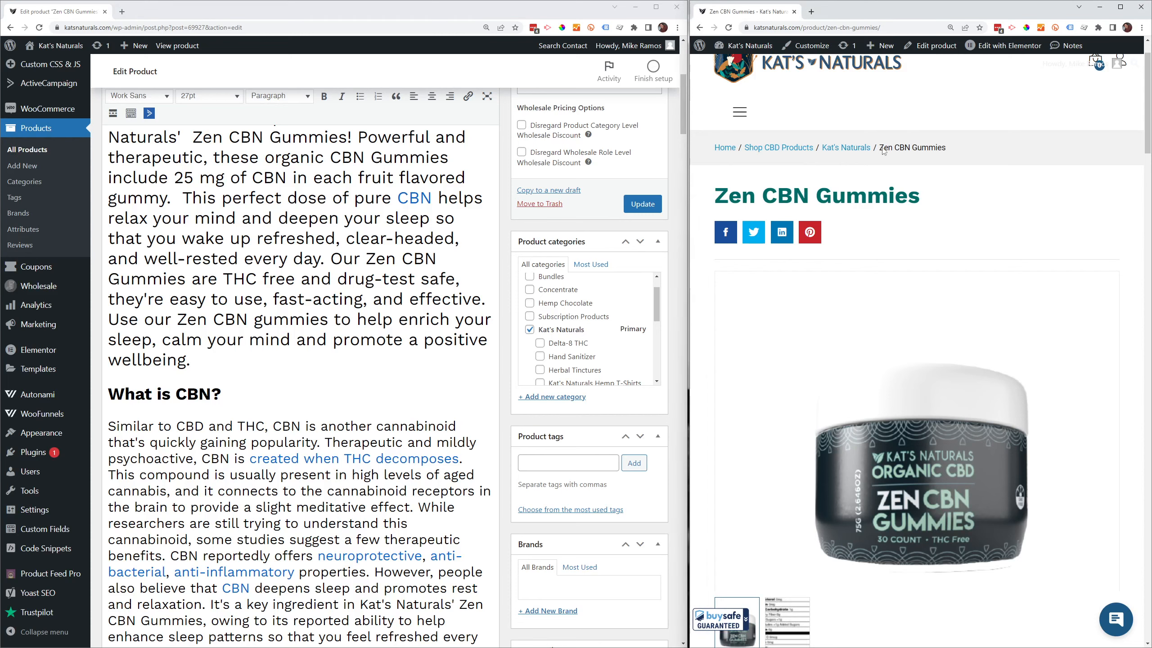
drag(880, 147, 946, 148)
scroll(267, 164, up, 4)
scroll(267, 165, up, 3)
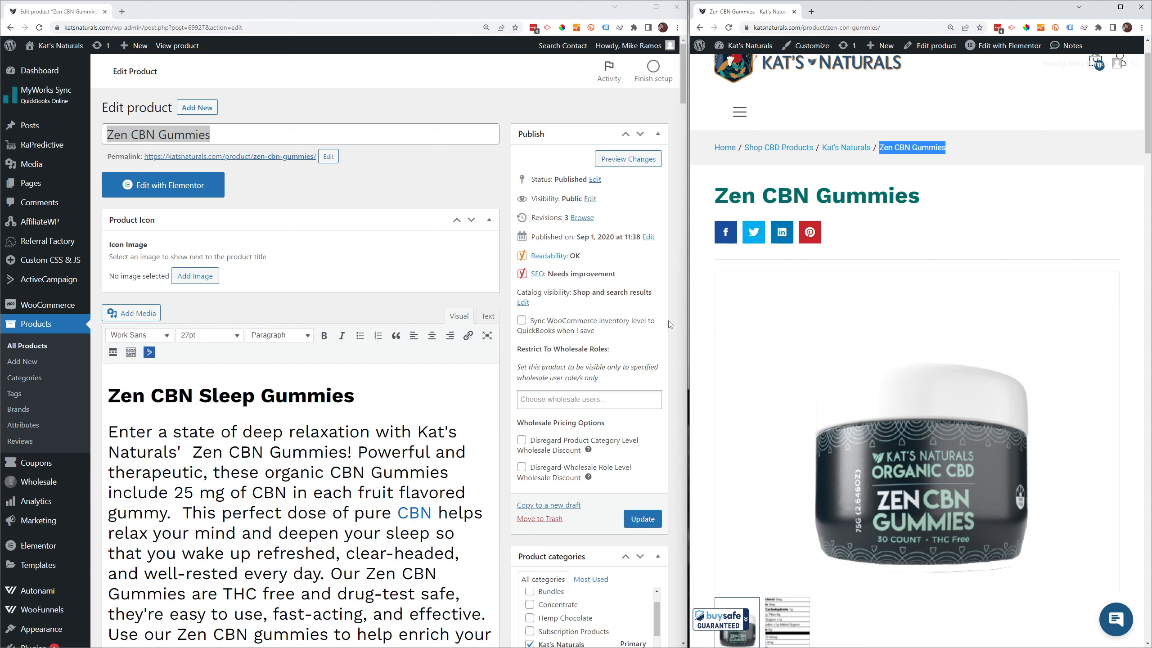
Review the product's category list to see which main category and subcategories are assigned
scroll(670, 322, down, 1)
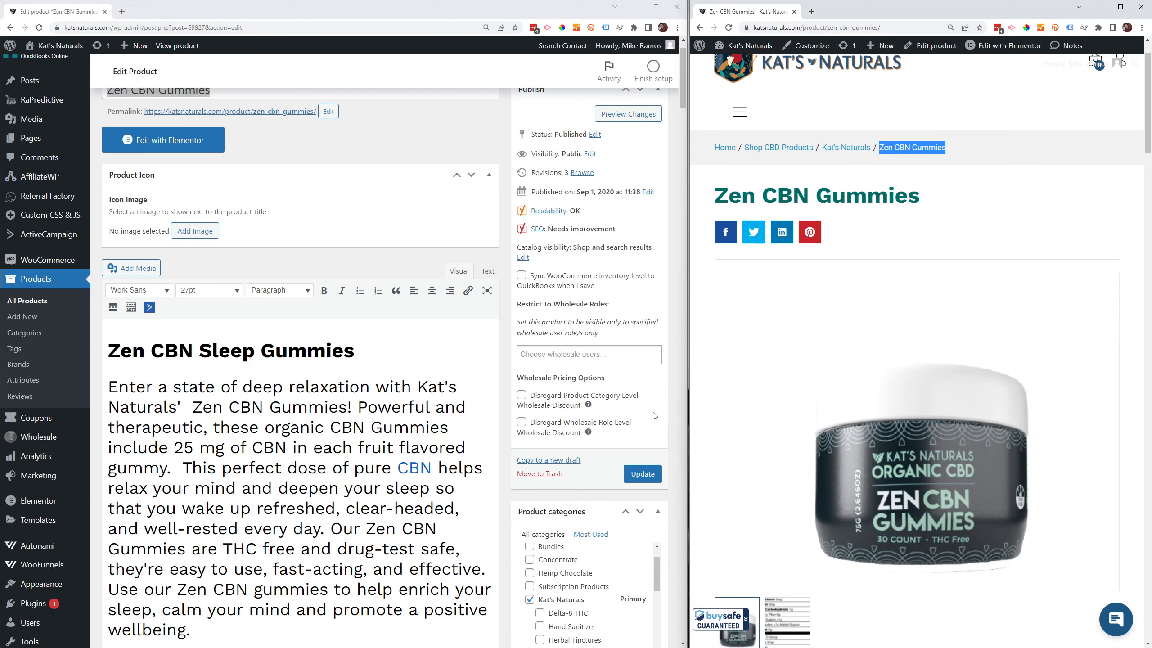
scroll(640, 382, down, 6)
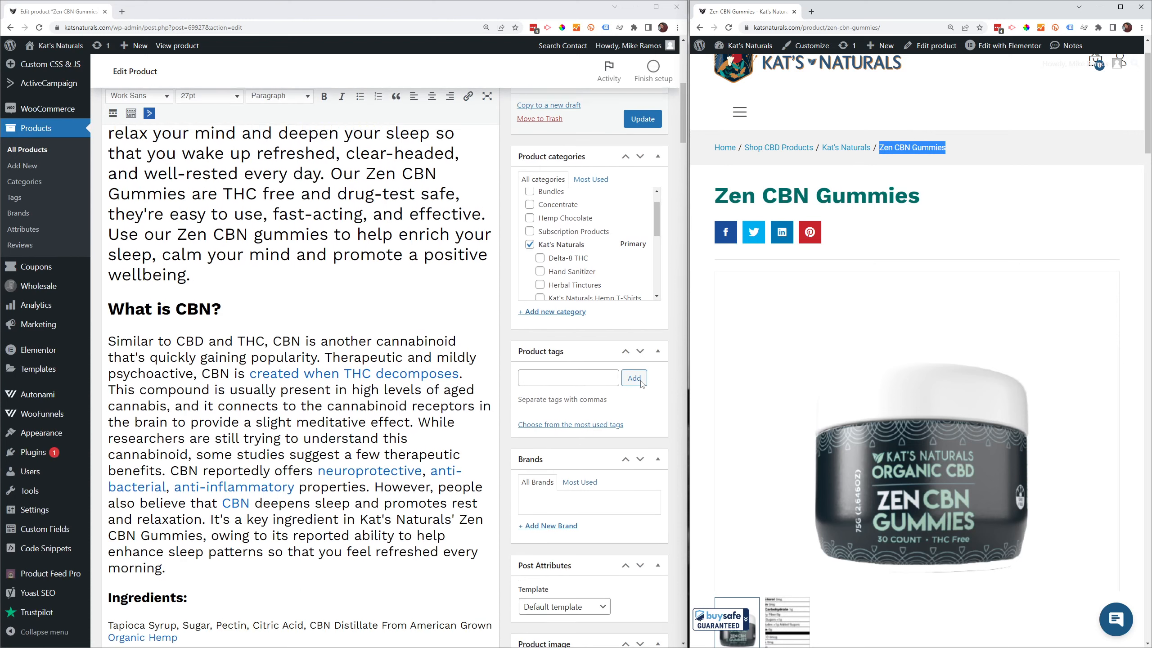
scroll(642, 383, down, 2)
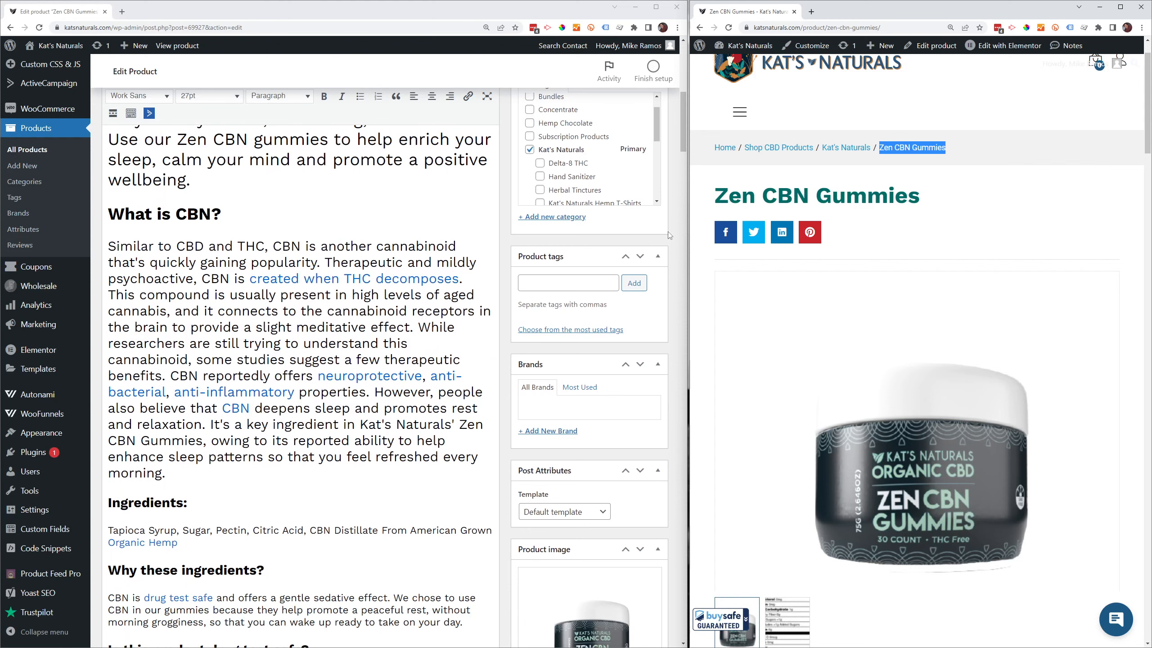
scroll(670, 235, up, 3)
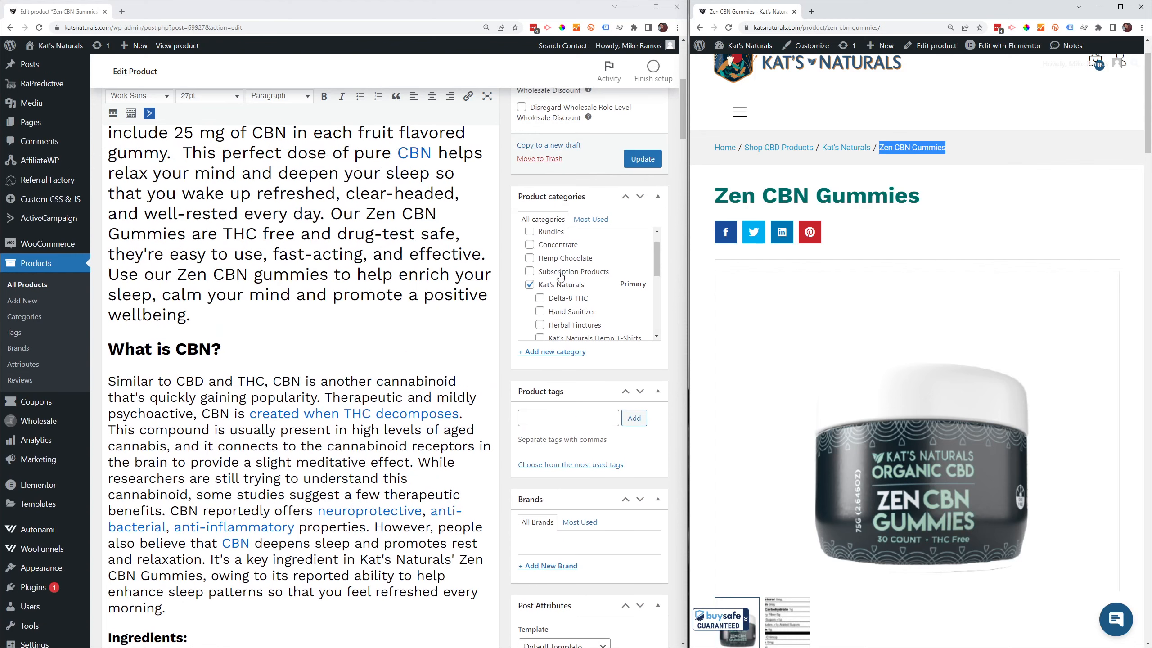
scroll(561, 276, down, 3)
scroll(569, 268, down, 3)
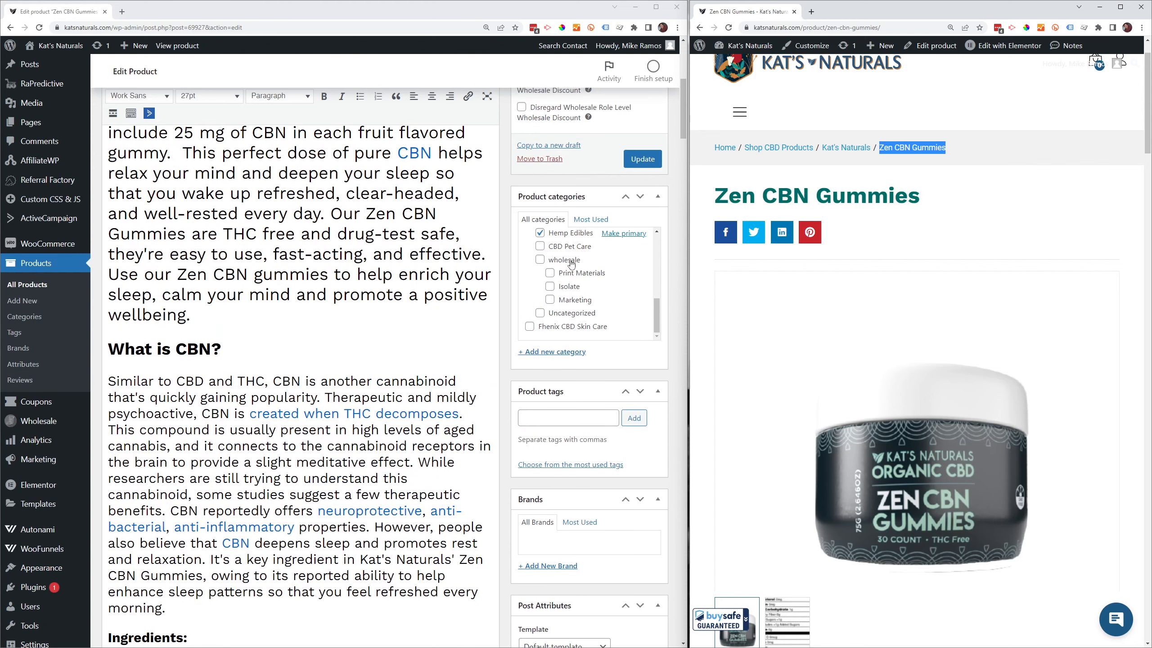
scroll(589, 255, up, 1)
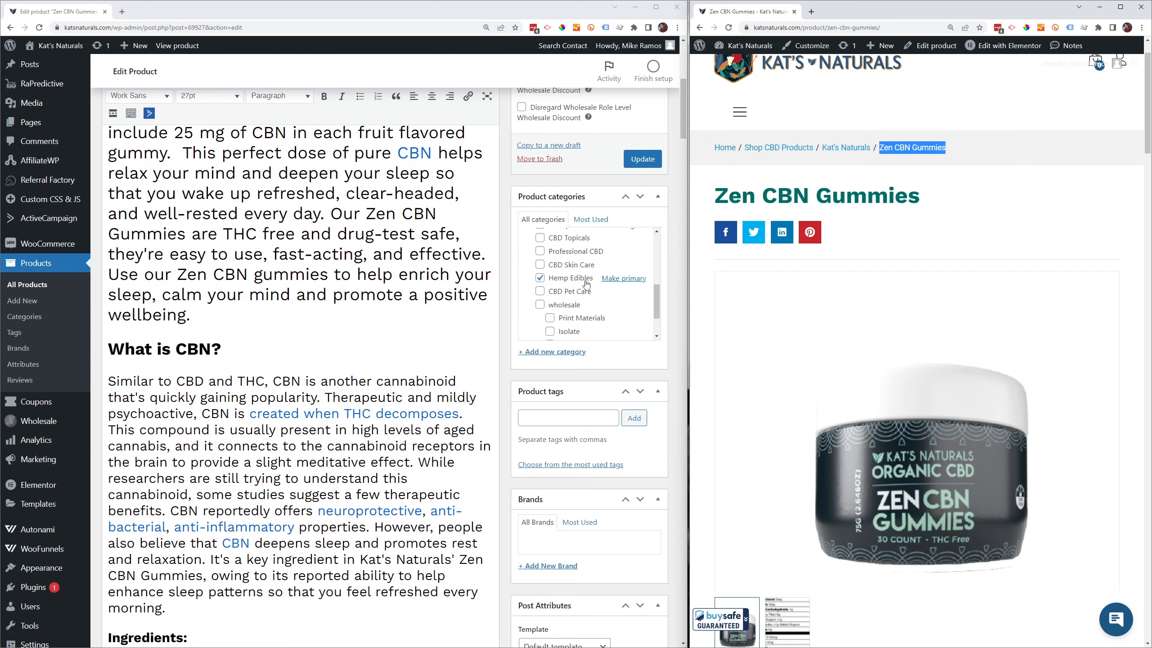
scroll(567, 272, up, 1)
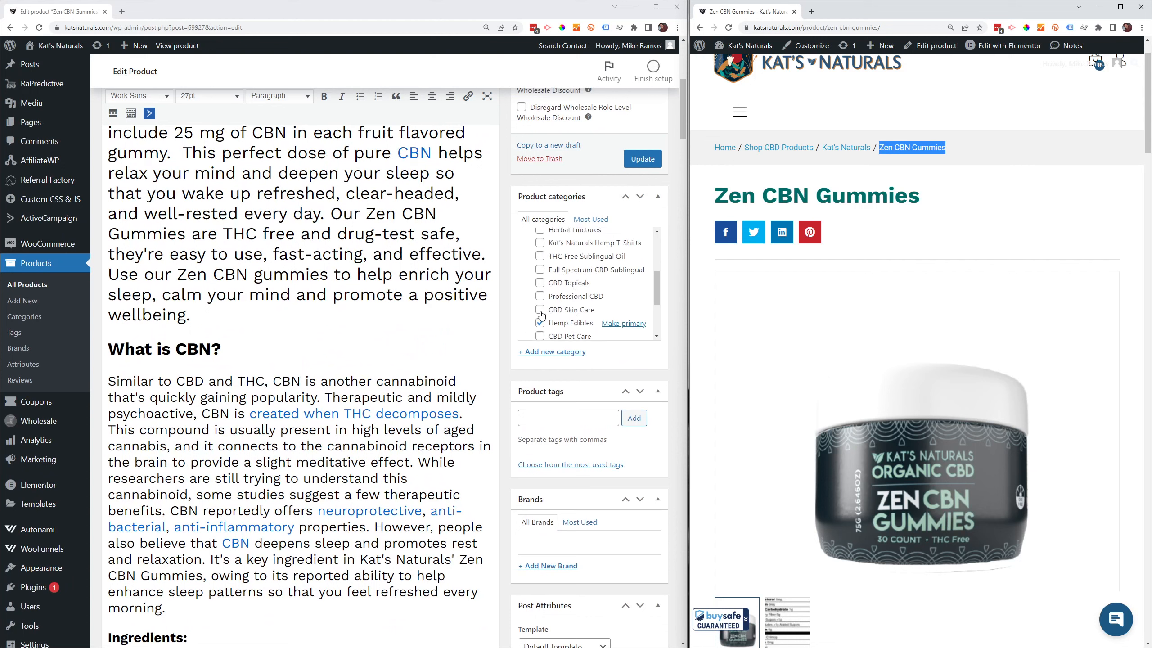
scroll(540, 314, down, 1)
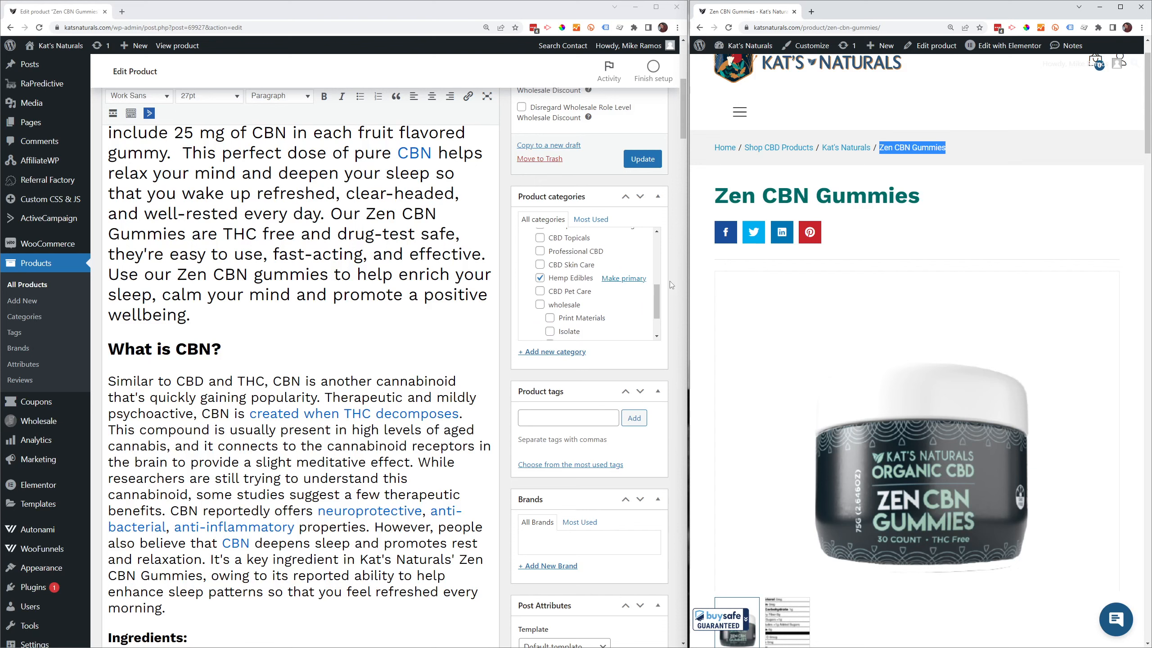
scroll(668, 286, down, 2)
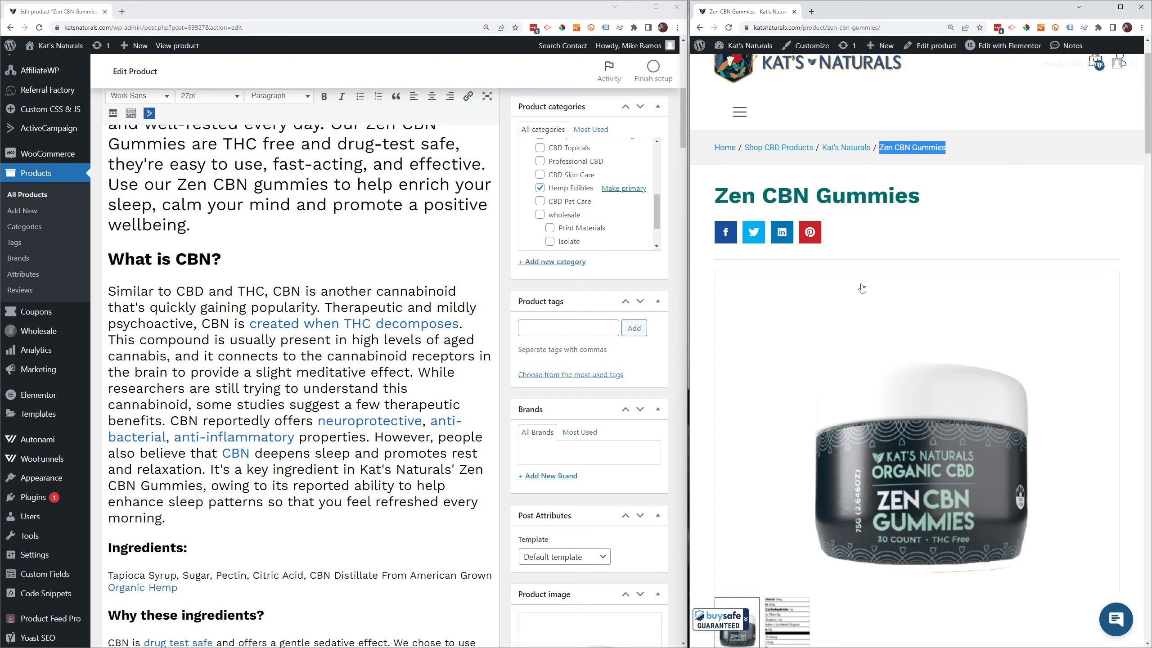
Add the product tags gummies, cbd gummies and cbn gummies
click(554, 329)
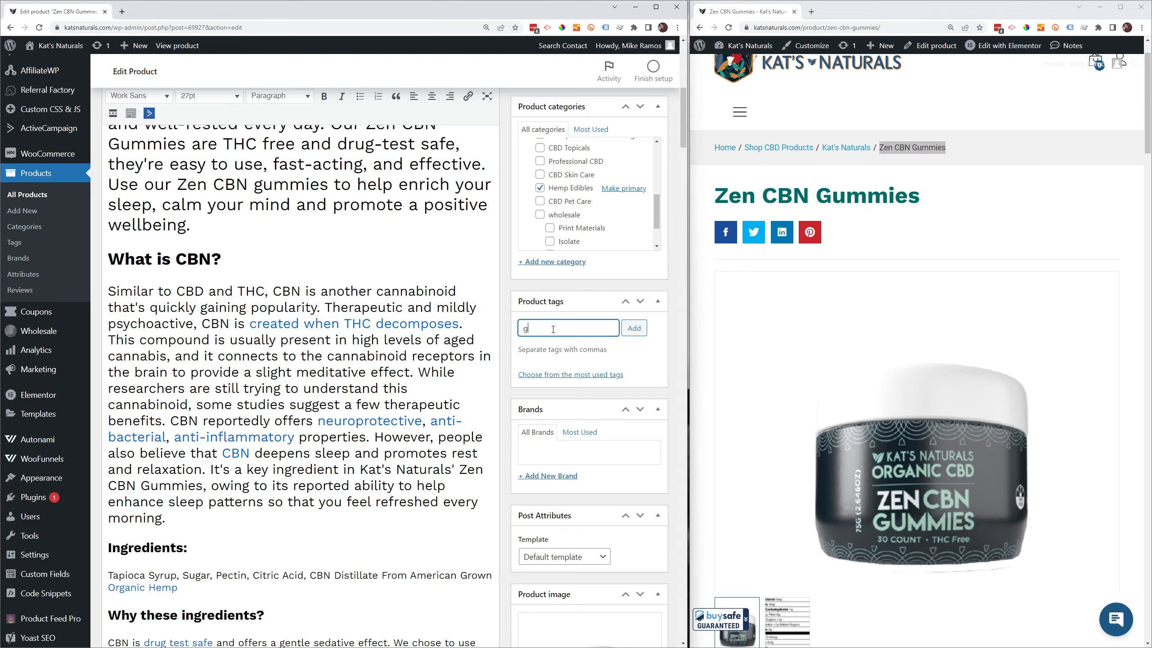
text(gummies)
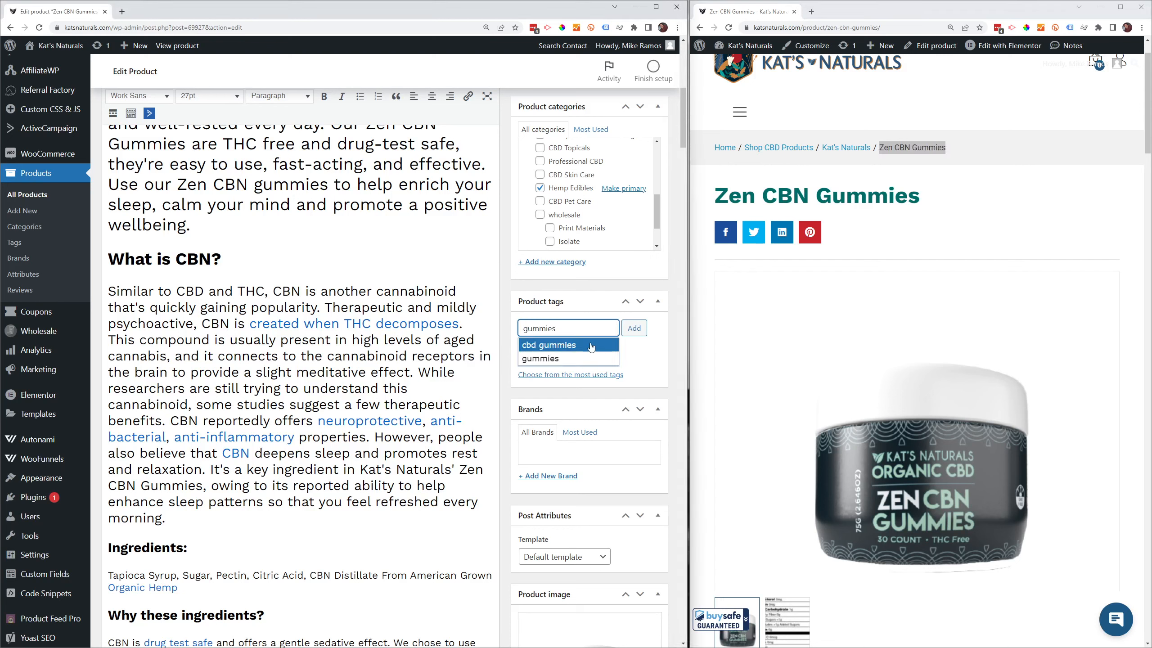
click(562, 360)
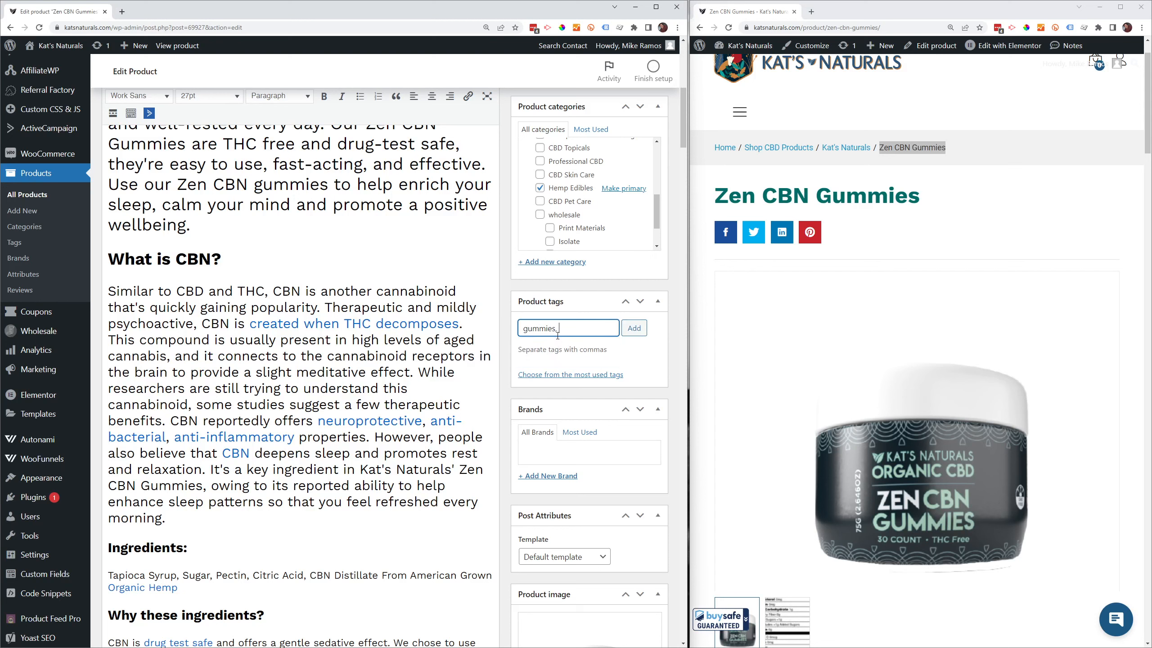
text(cbd)
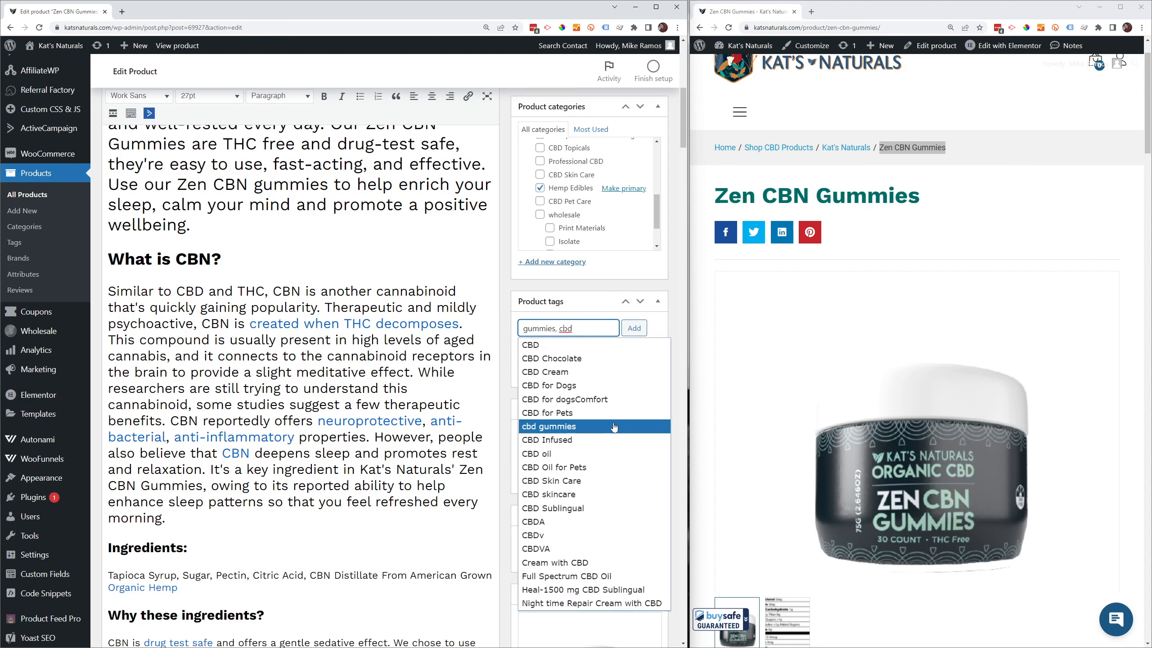
click(592, 430)
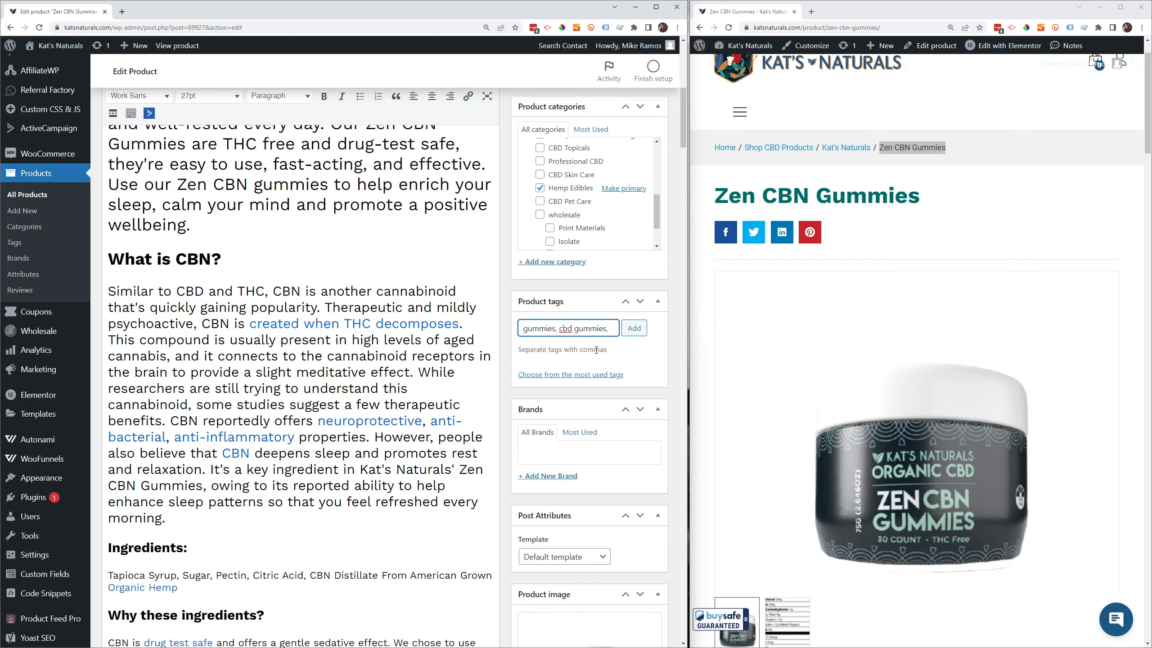
text(cbn gmm)
key(BackSpace)
key(BackSpace)
text(ummies,)
click(633, 329)
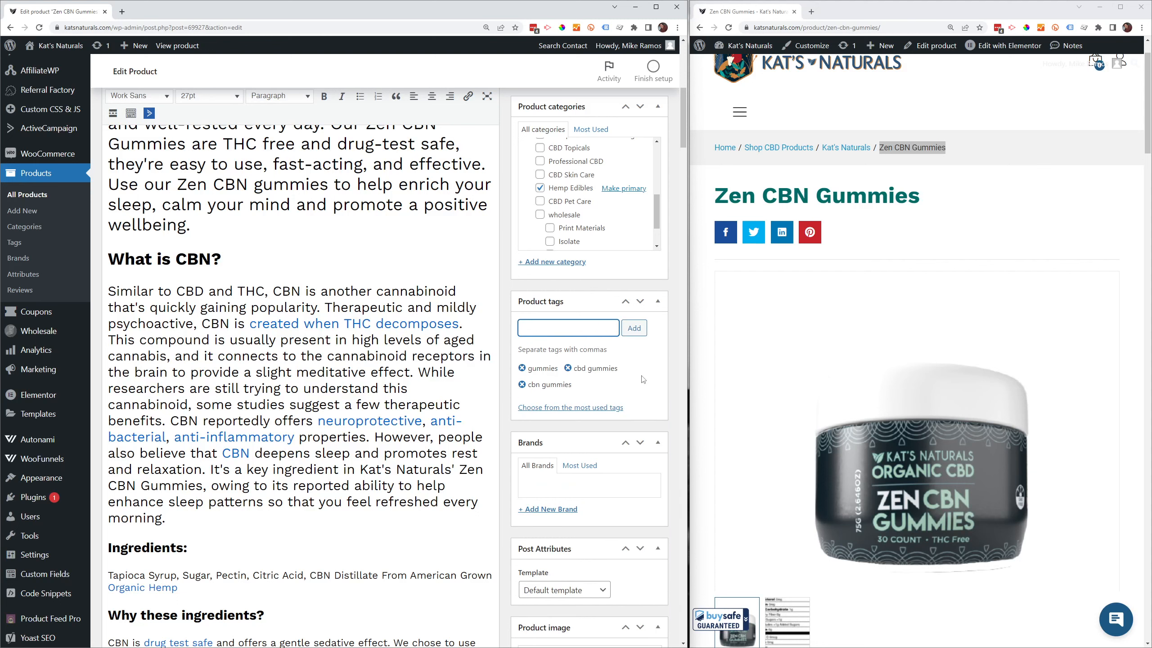
Review the product image, video and gallery settings, and view the nutrition facts gallery image on the live product page
scroll(643, 380, down, 3)
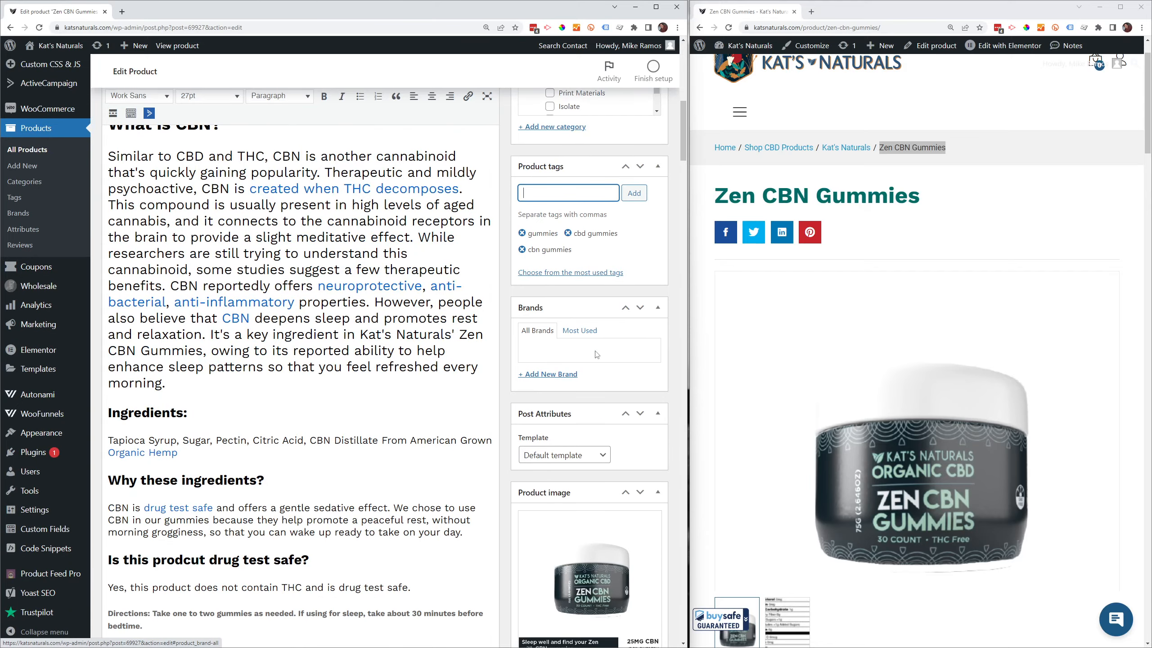
scroll(596, 355, down, 2)
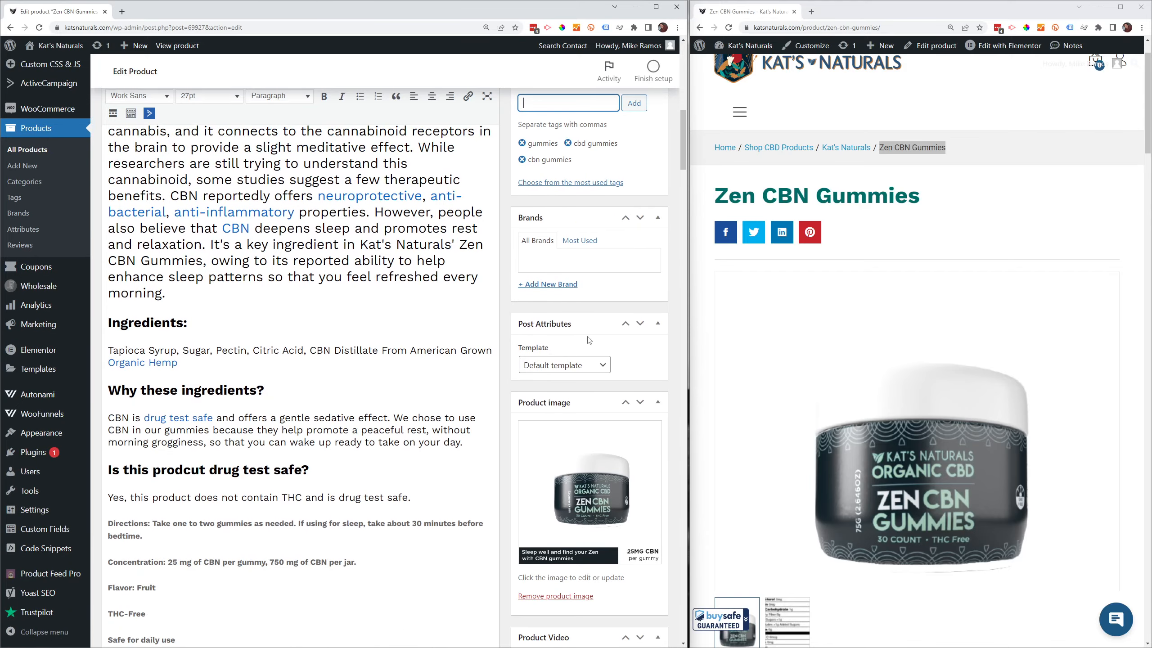
scroll(588, 339, down, 4)
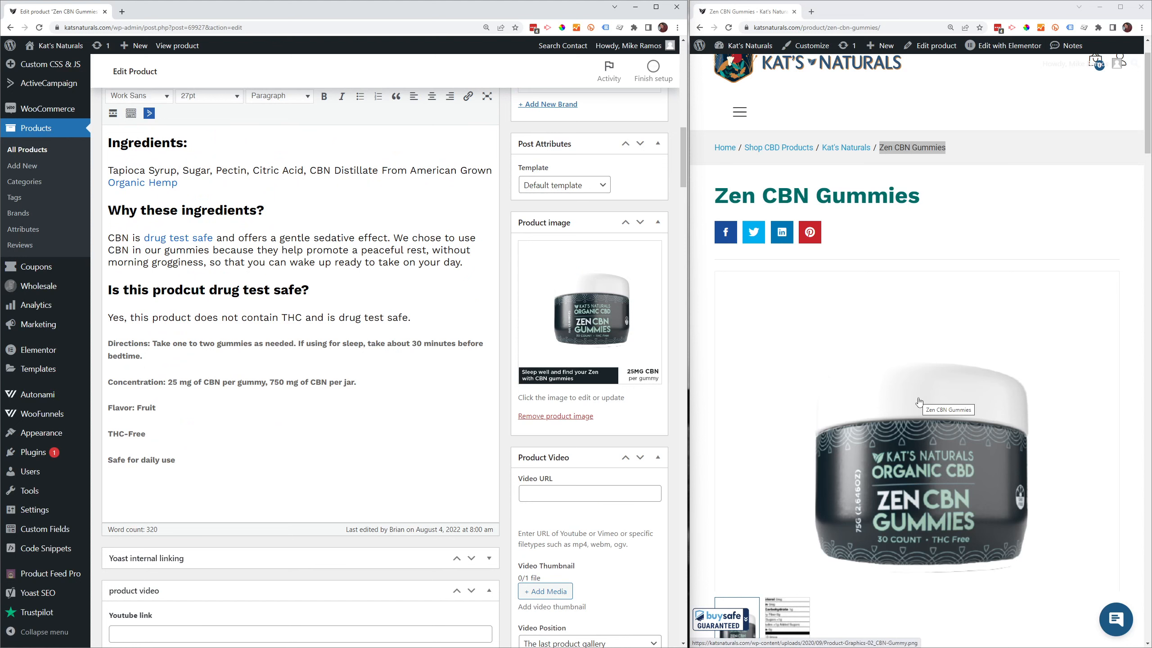
scroll(569, 357, down, 3)
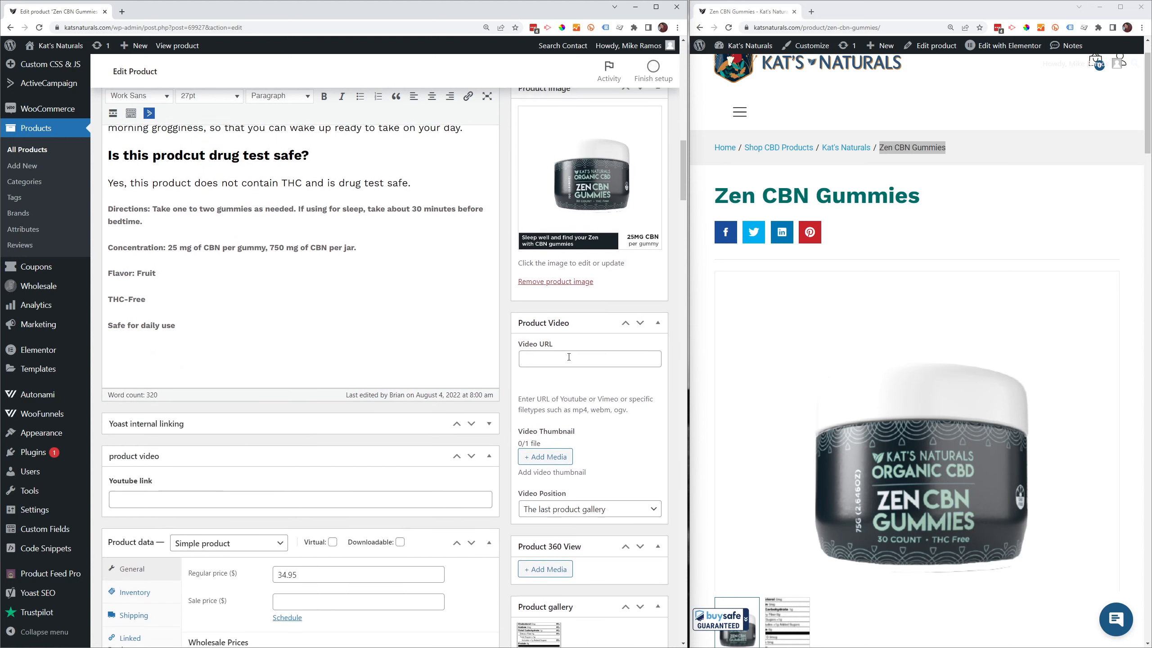
scroll(578, 342, down, 3)
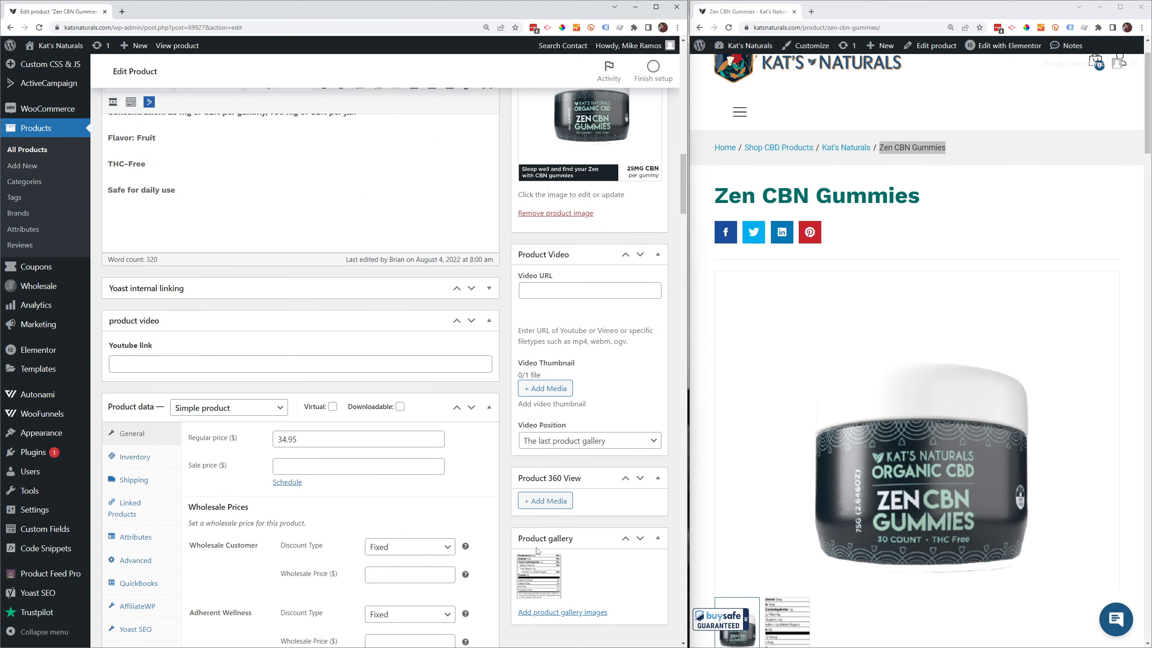
scroll(853, 611, down, 1)
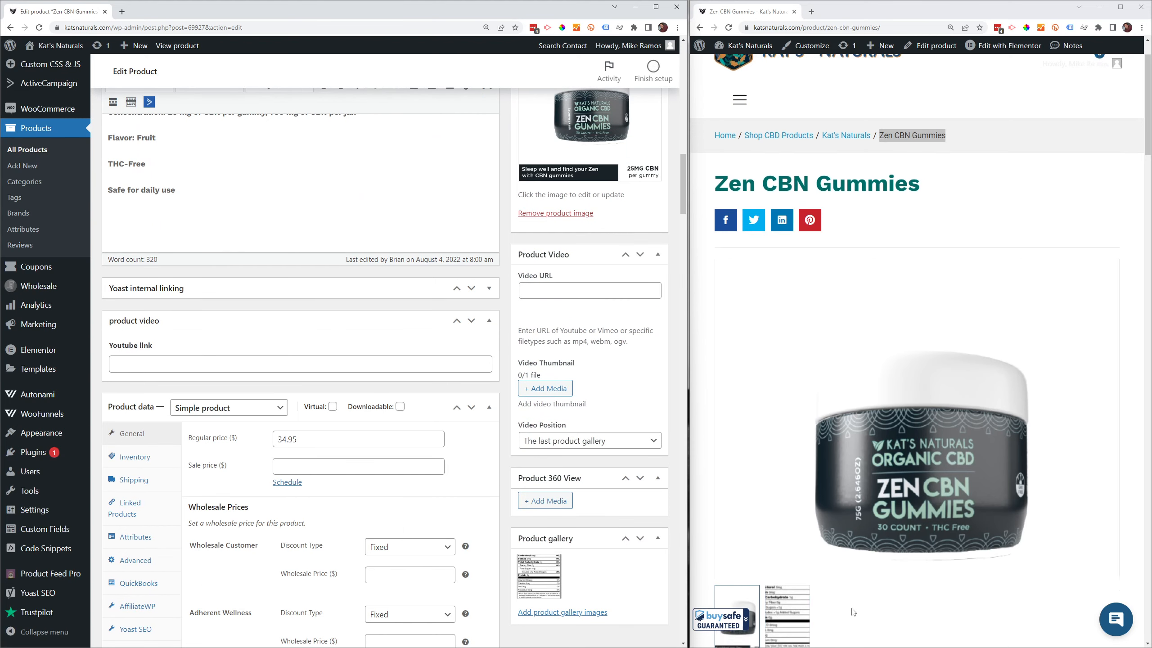
scroll(853, 612, down, 1)
click(792, 541)
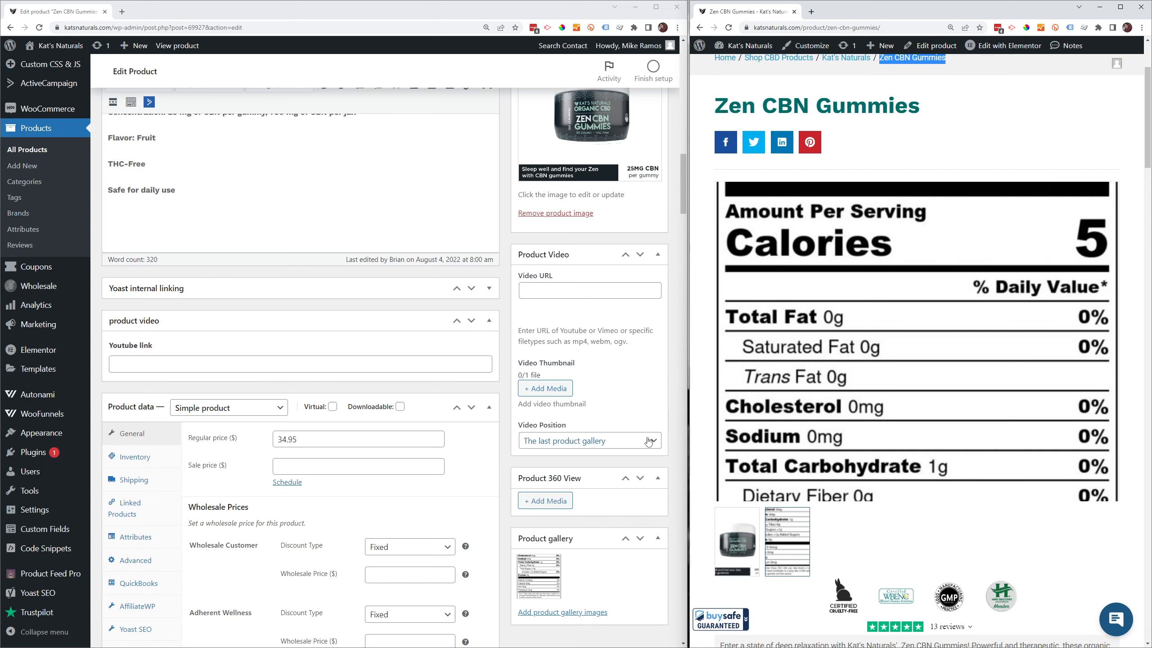
Compare the long description in the editor with the Description section on the live product page
scroll(508, 397, up, 10)
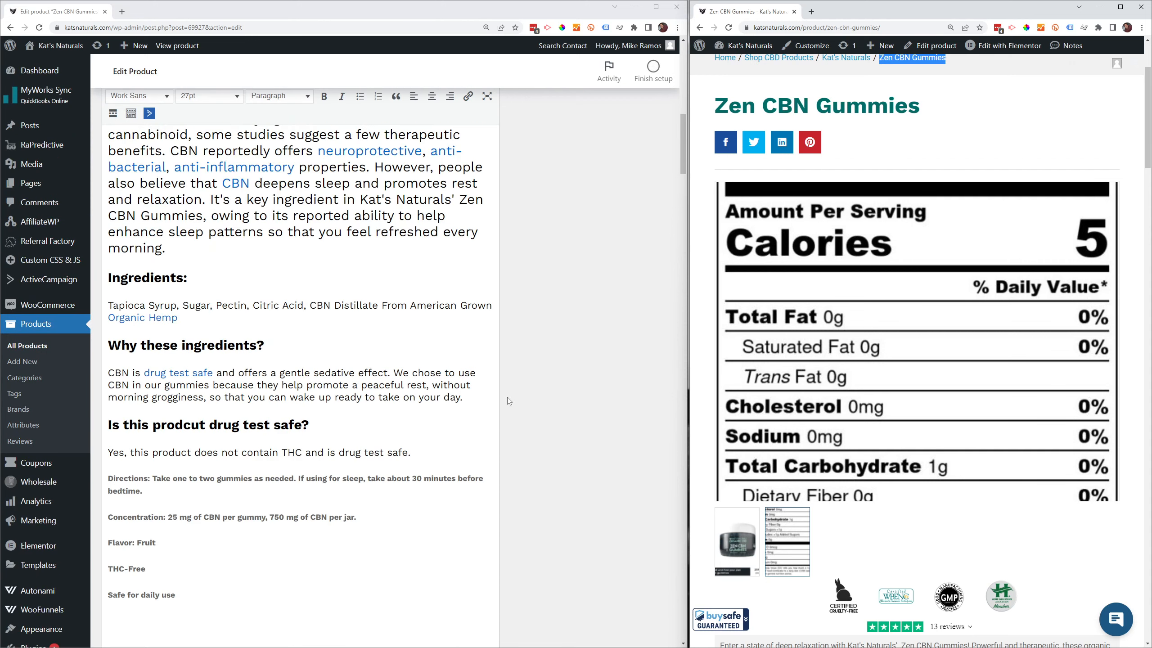
scroll(976, 372, down, 1)
scroll(977, 372, down, 10)
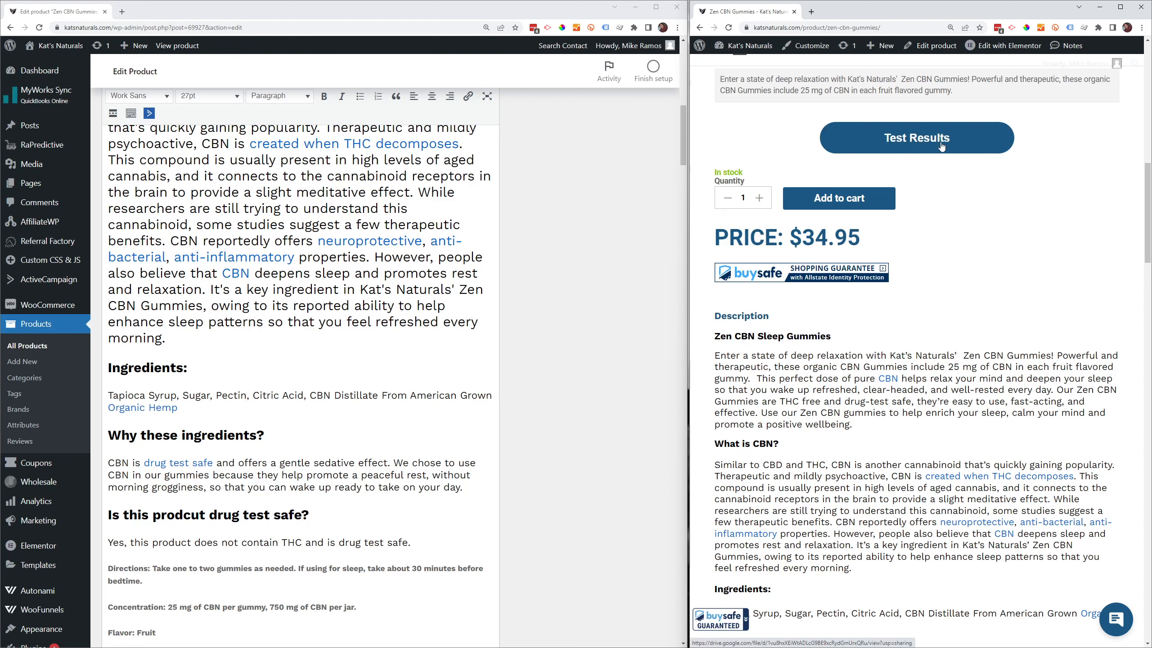
scroll(861, 226, down, 3)
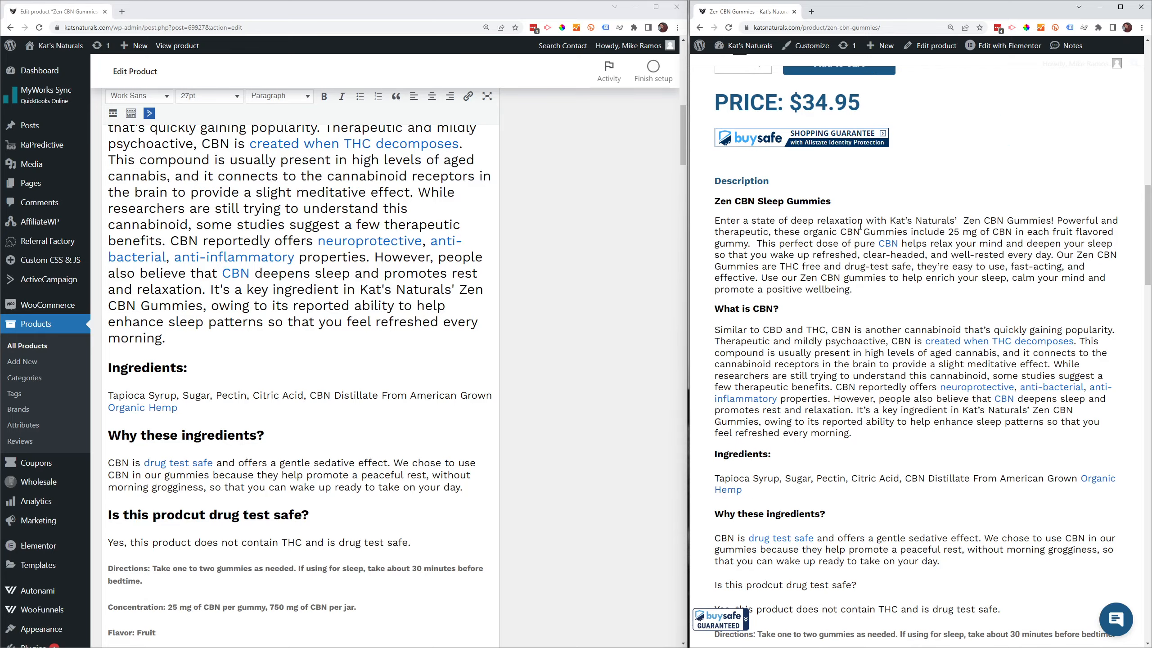
scroll(372, 311, up, 10)
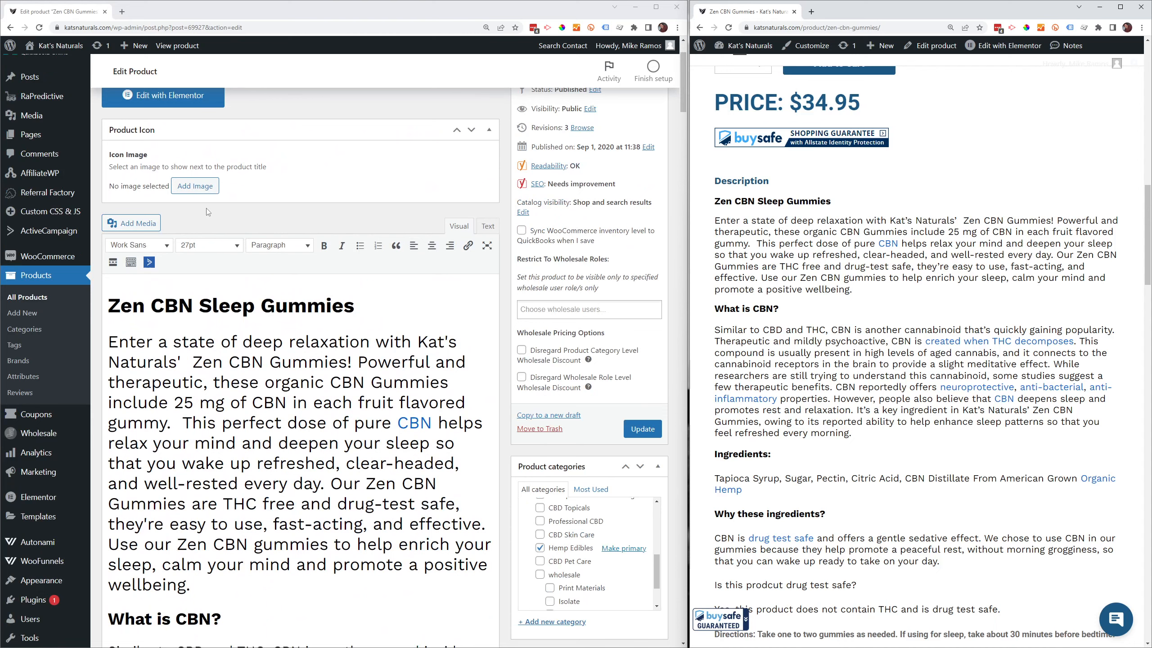
Read through the long description in the editor, from the Zen CBN Sleep Gummies heading to the ingredients and drug-test sections
scroll(208, 212, up, 3)
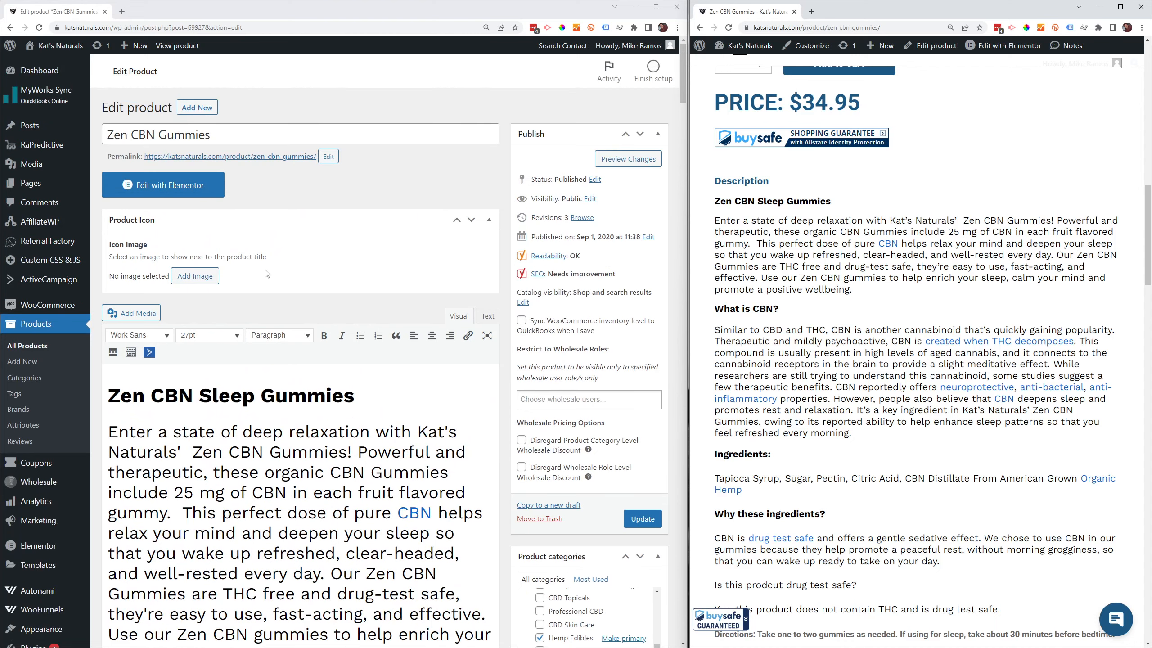
scroll(261, 382, down, 5)
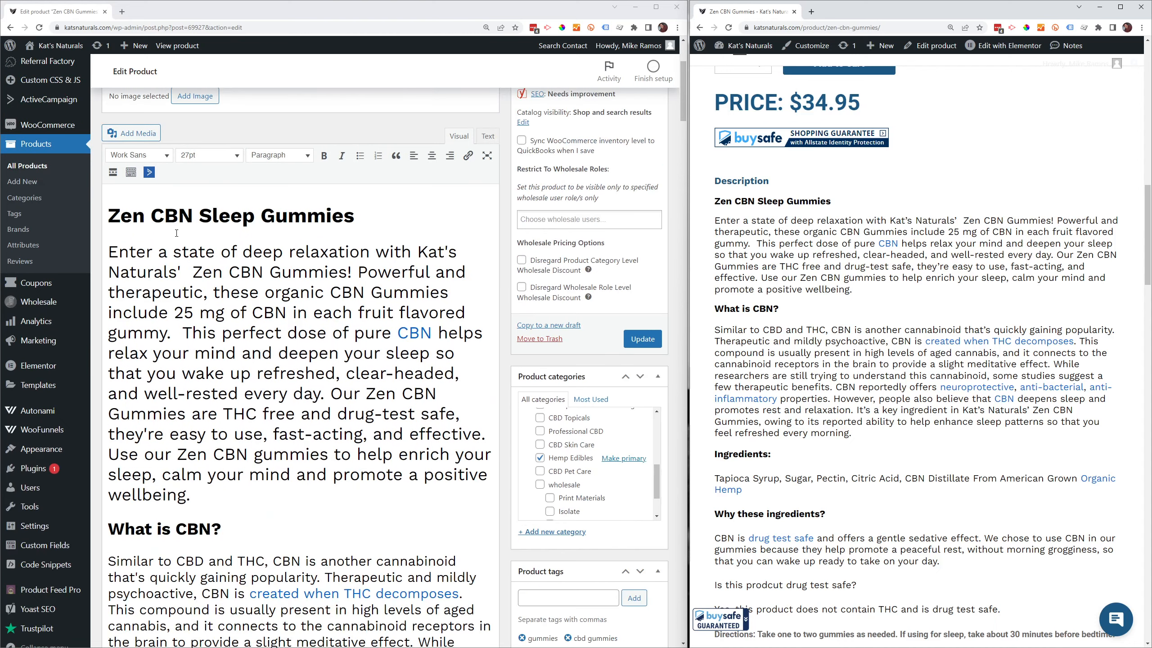
drag(162, 263, 327, 475)
scroll(327, 474, down, 5)
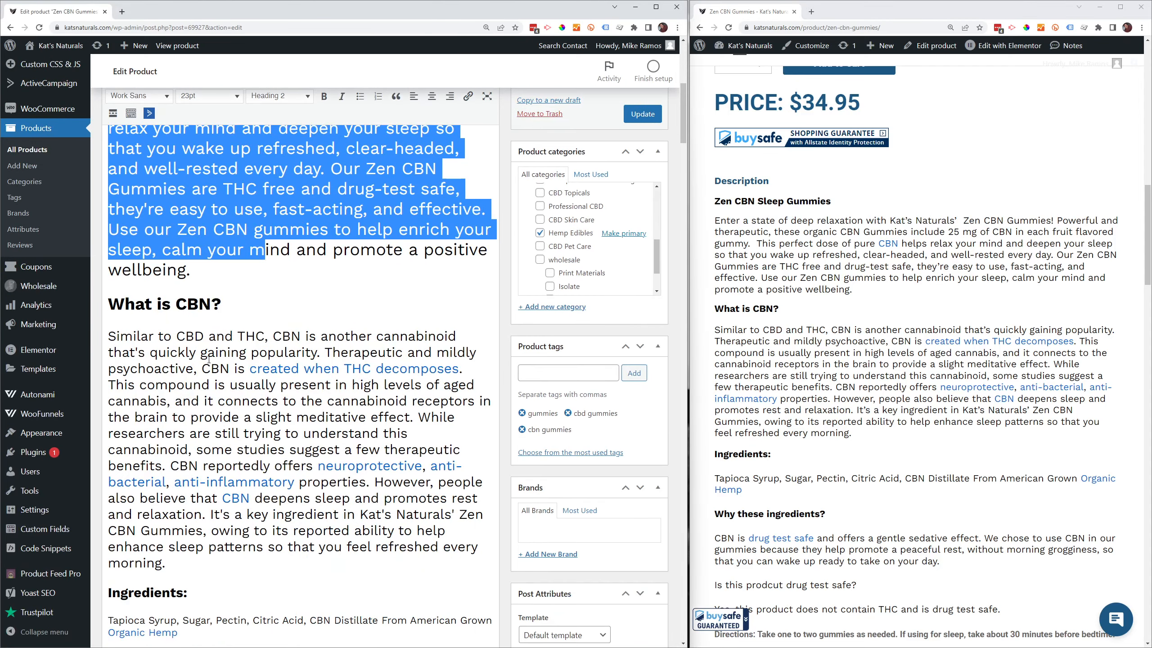
drag(208, 352, 274, 433)
scroll(277, 429, down, 4)
drag(212, 350, 279, 422)
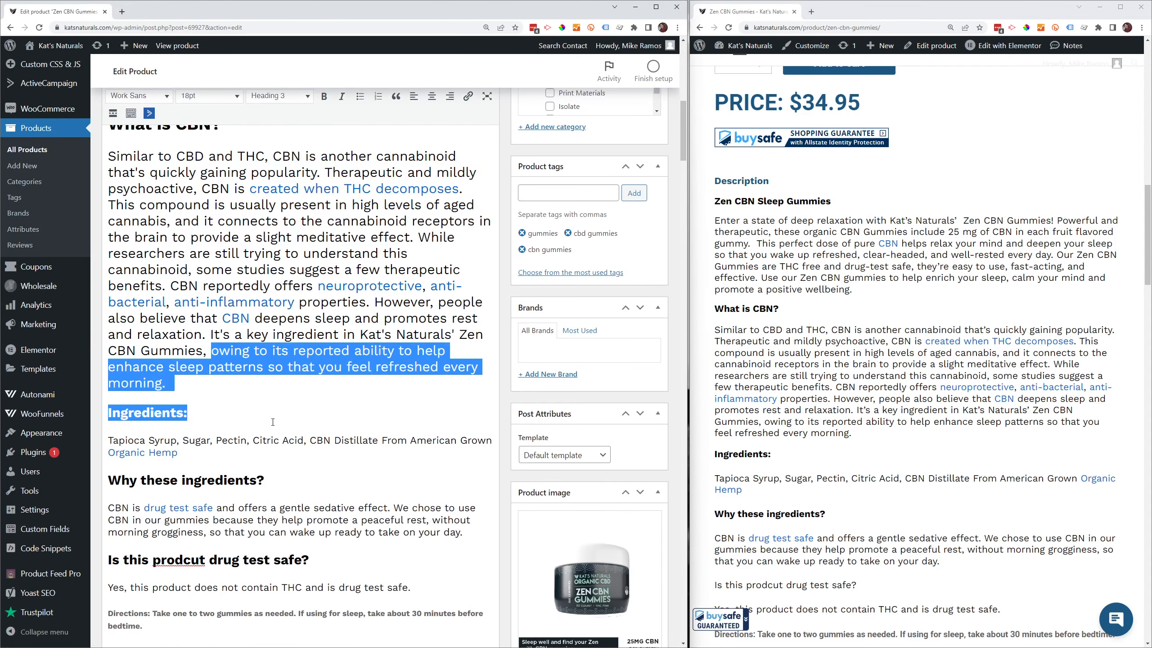
scroll(279, 426, down, 3)
scroll(280, 424, up, 2)
click(323, 361)
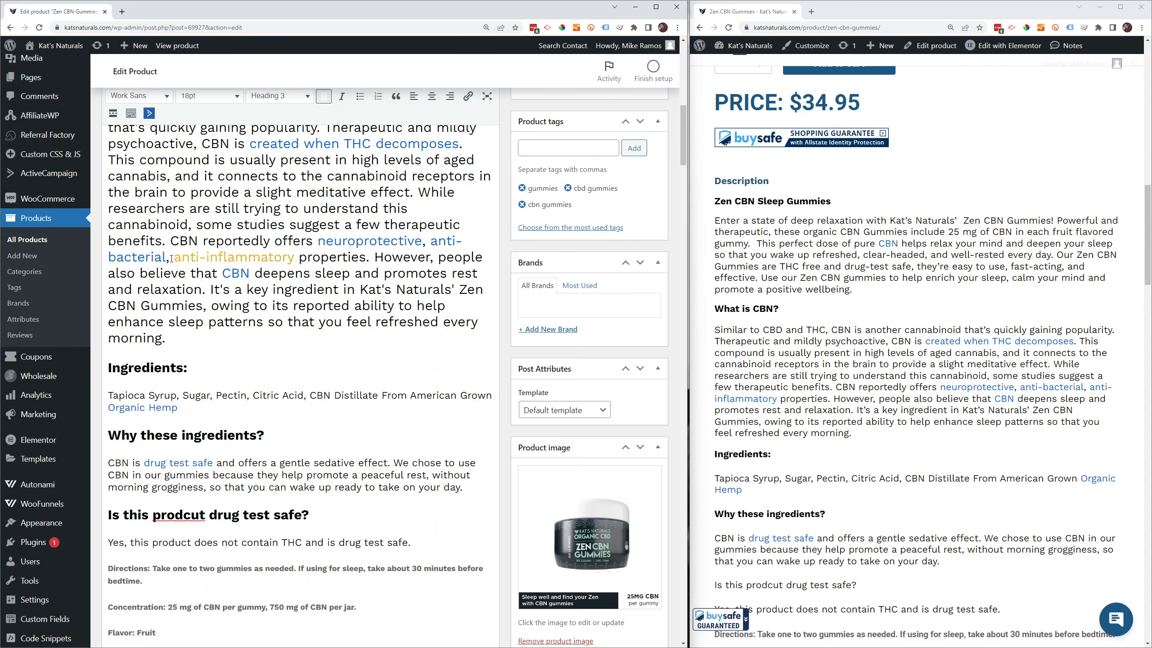
Examine the description's headings and linked text, and view its HTML source before returning to the visual view
scroll(349, 350, up, 3)
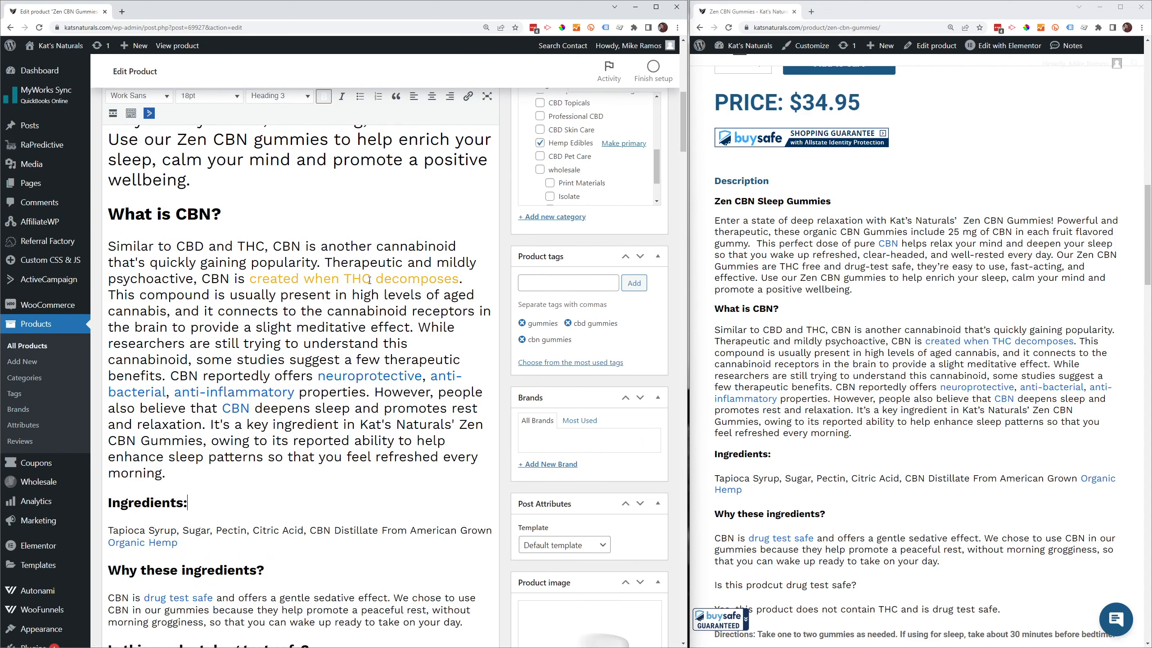
scroll(337, 354, up, 4)
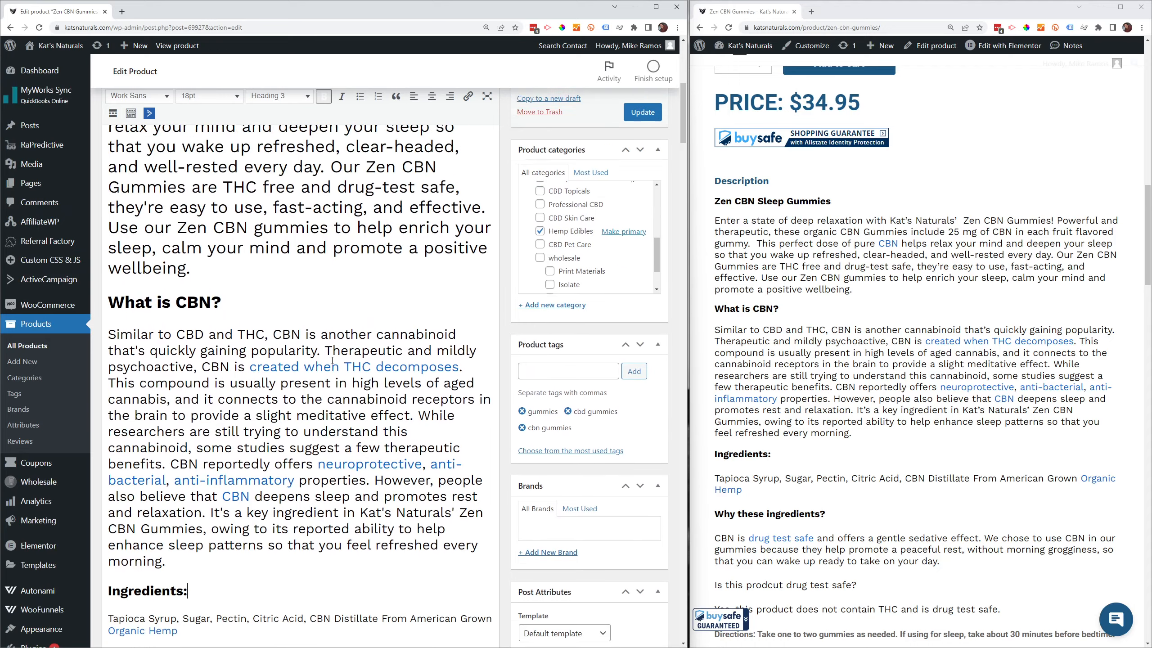
scroll(277, 379, down, 7)
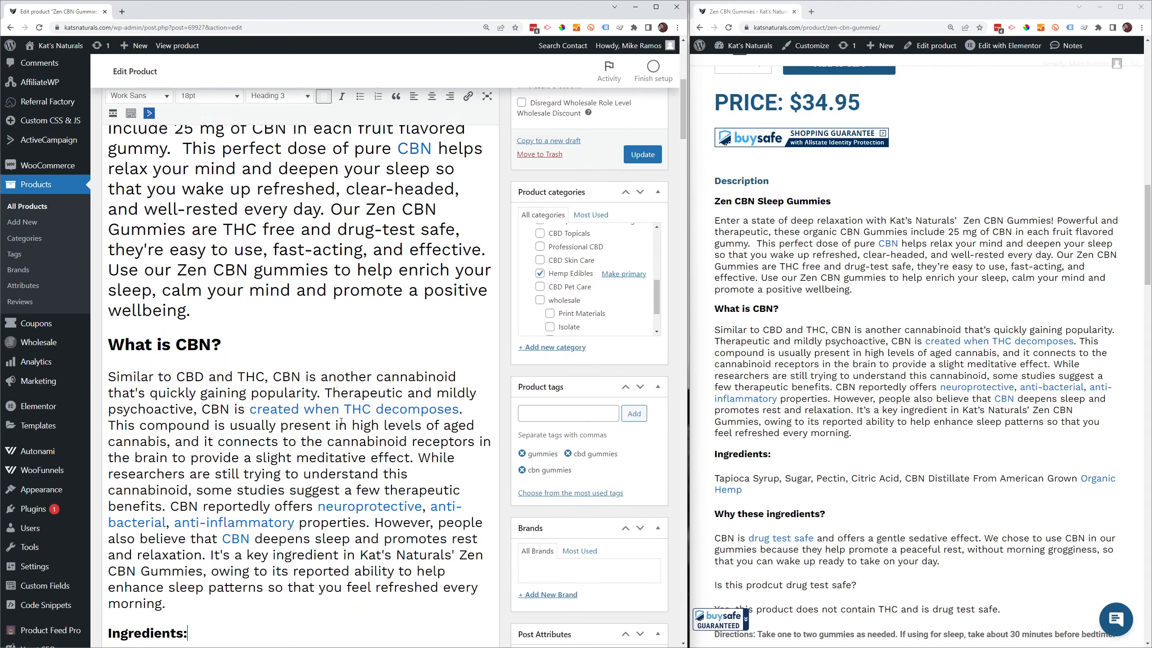
scroll(205, 362, down, 4)
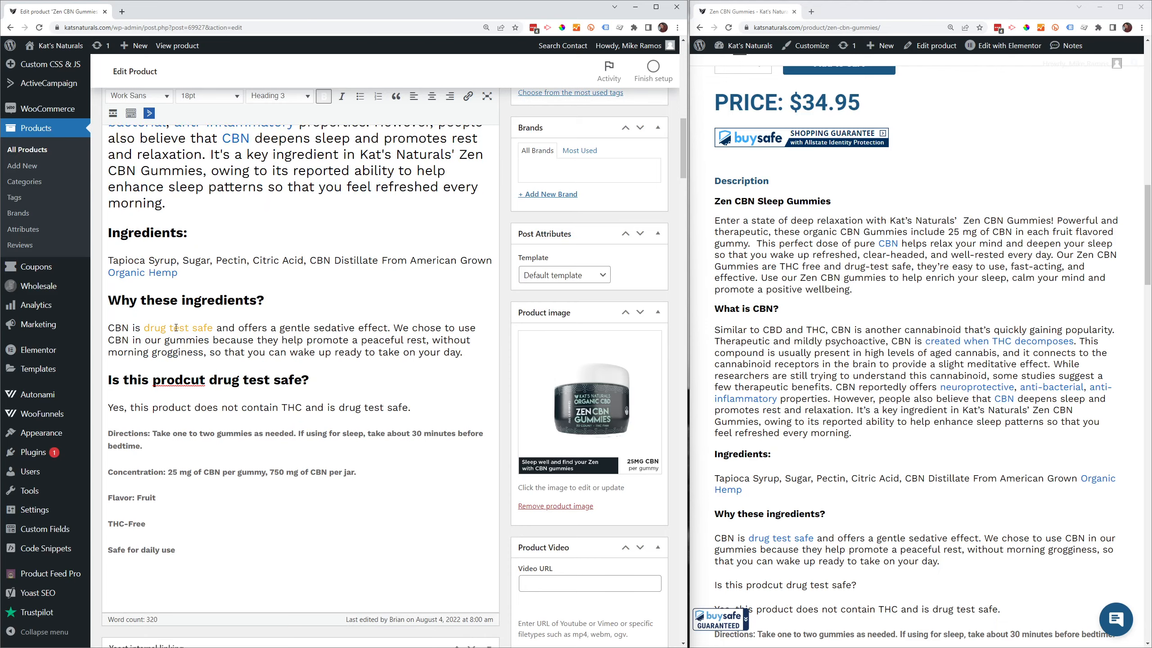
scroll(221, 330, down, 4)
scroll(385, 398, up, 12)
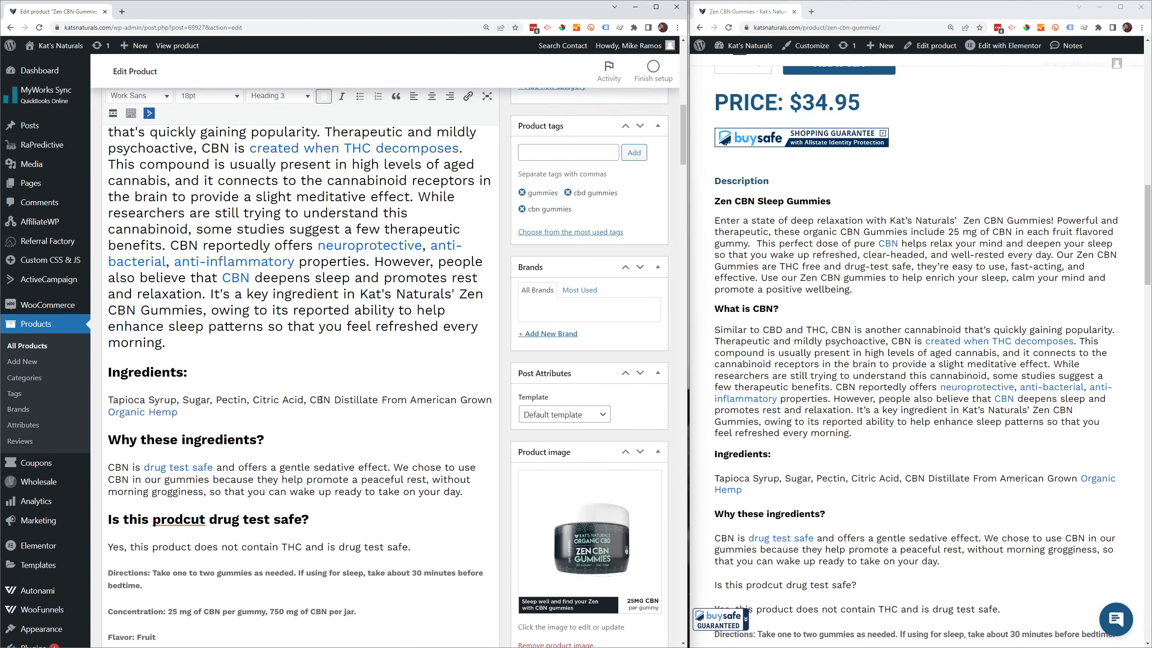
scroll(385, 398, up, 5)
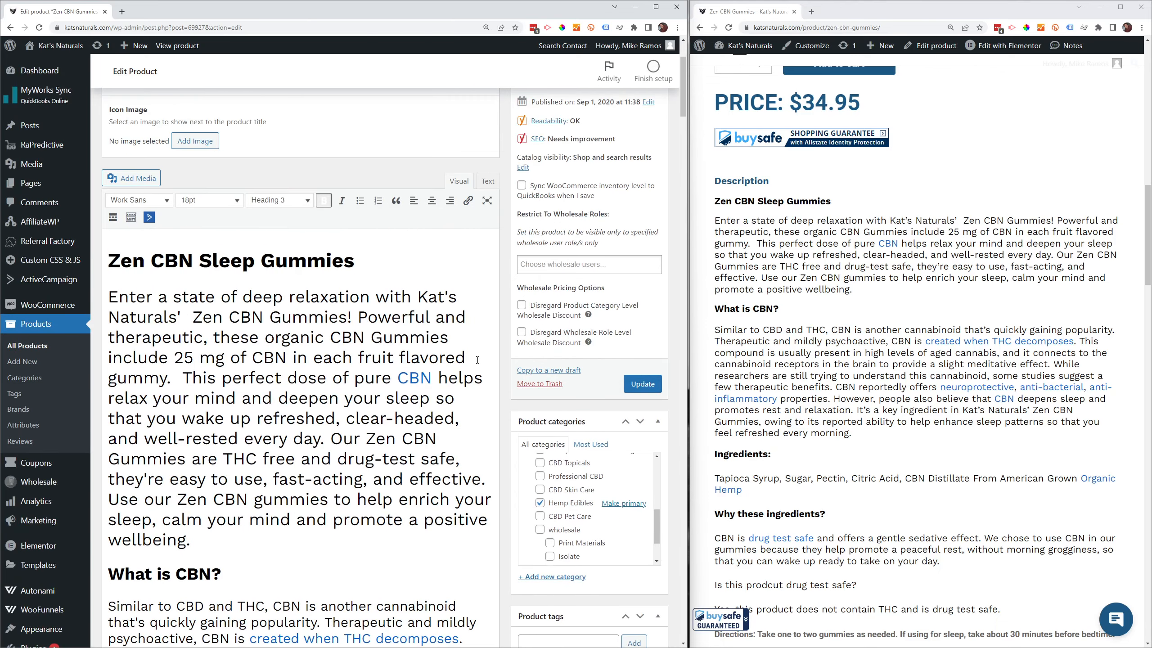
click(487, 182)
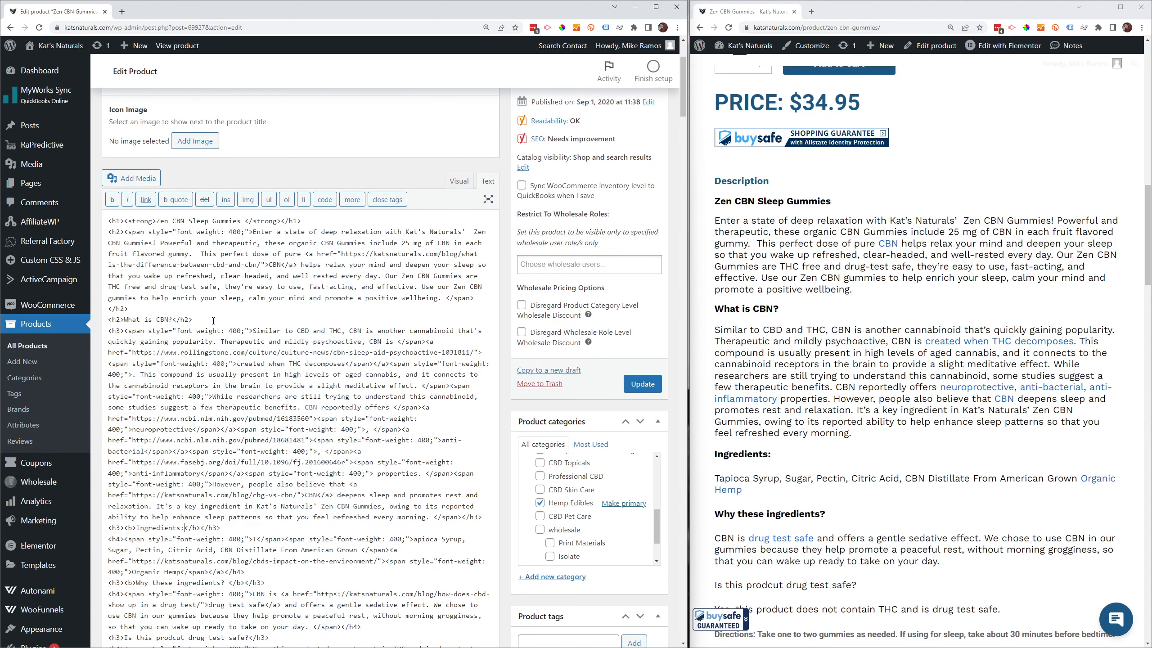
click(459, 182)
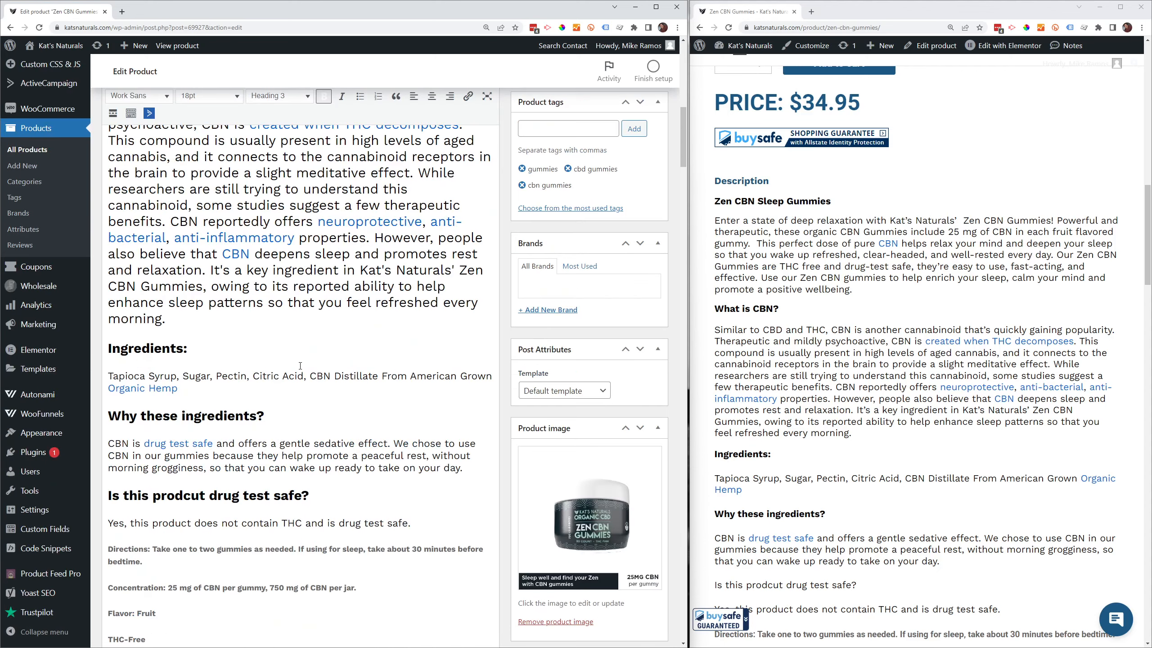
Compare the end of the description with the live product page, including the short description, price and Specification section
scroll(299, 365, down, 8)
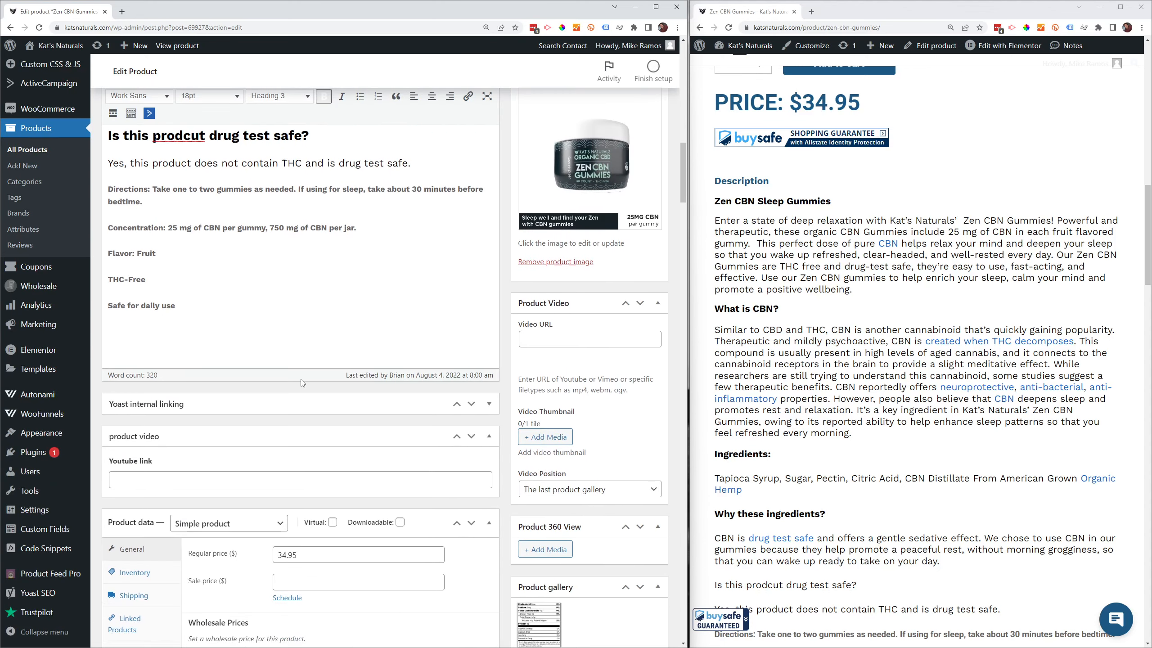
scroll(308, 357, down, 2)
scroll(812, 341, down, 5)
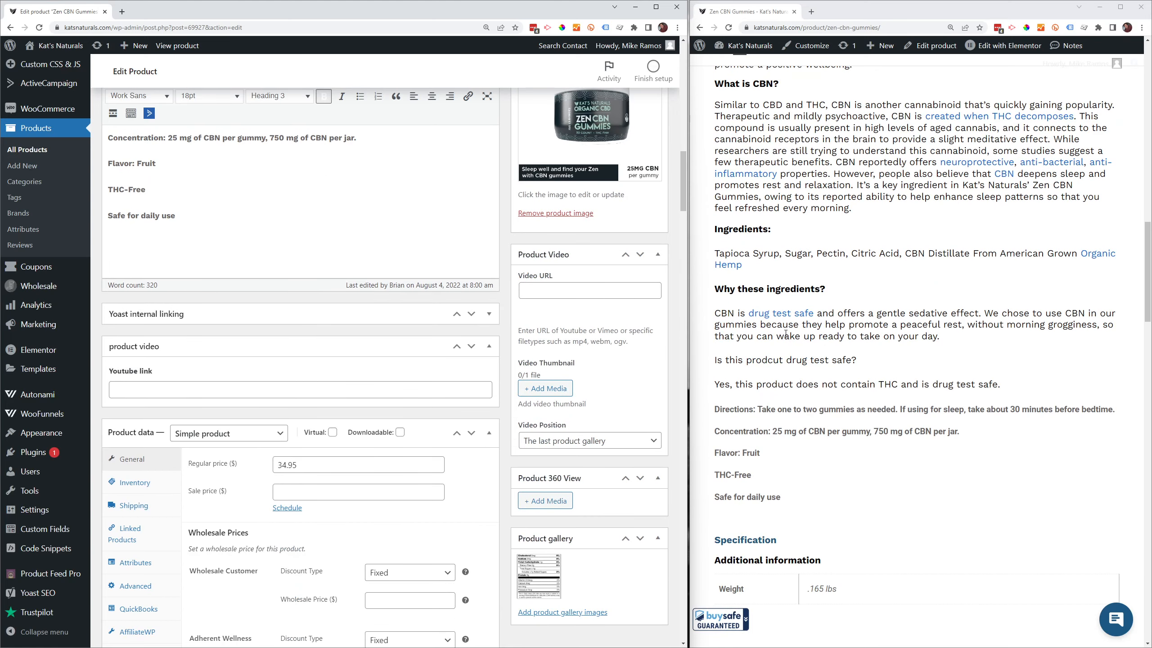
scroll(786, 333, down, 5)
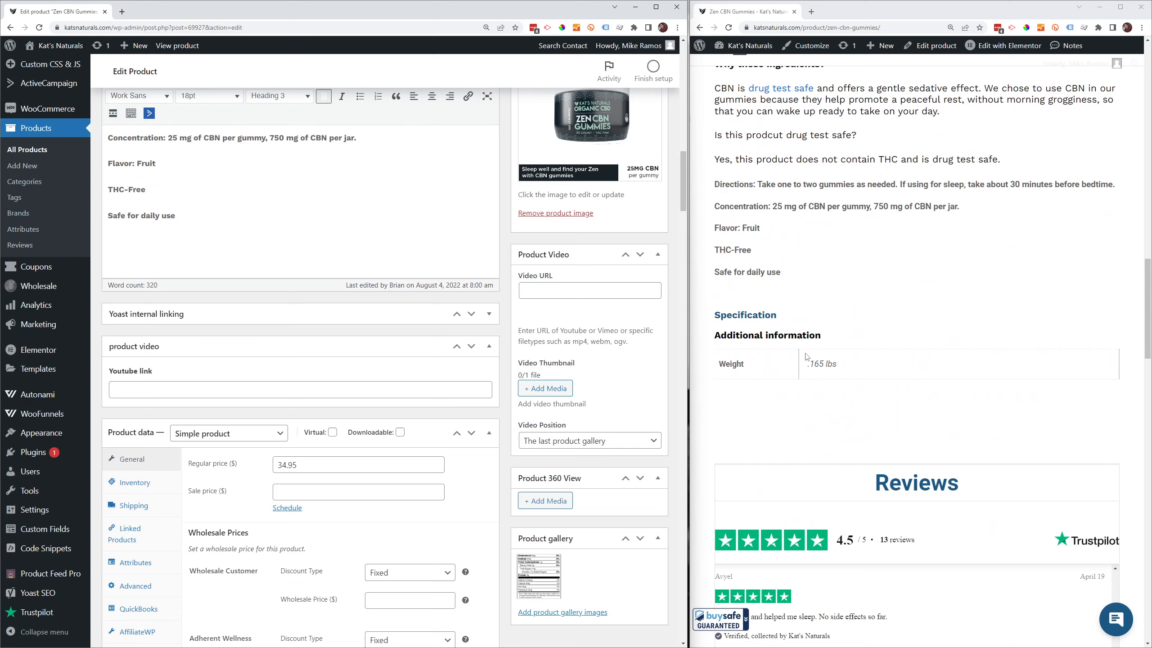
scroll(805, 357, up, 15)
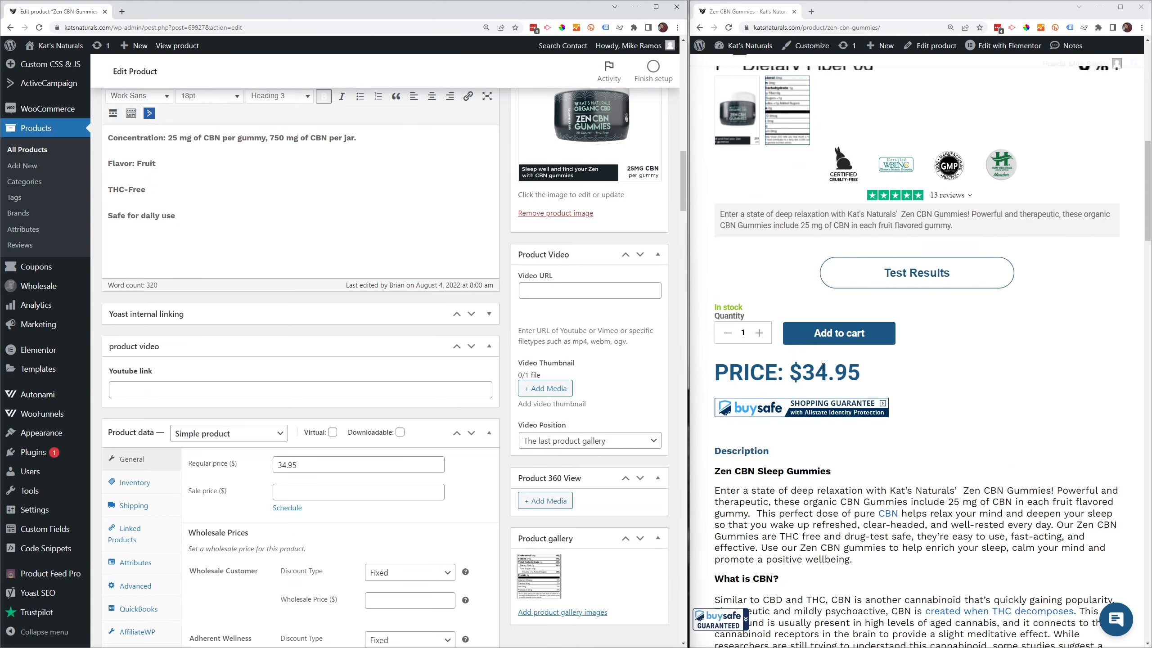
scroll(812, 395, down, 13)
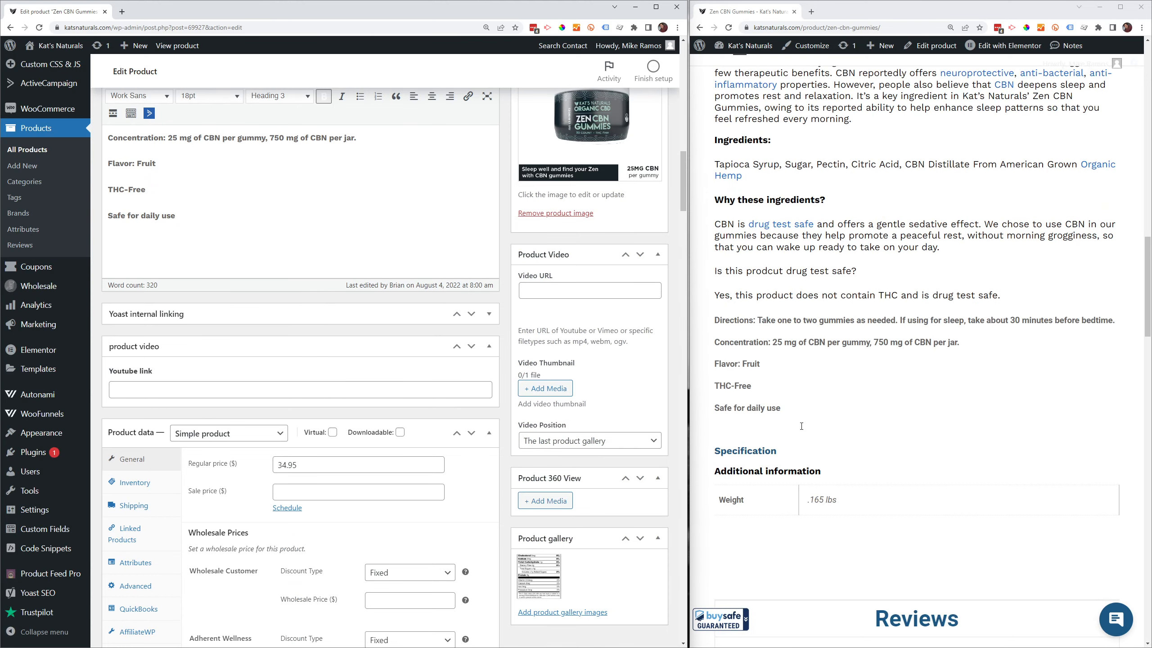
Examine the Trustpilot customer reviews in the Reviews section of the live product page
scroll(802, 425, down, 9)
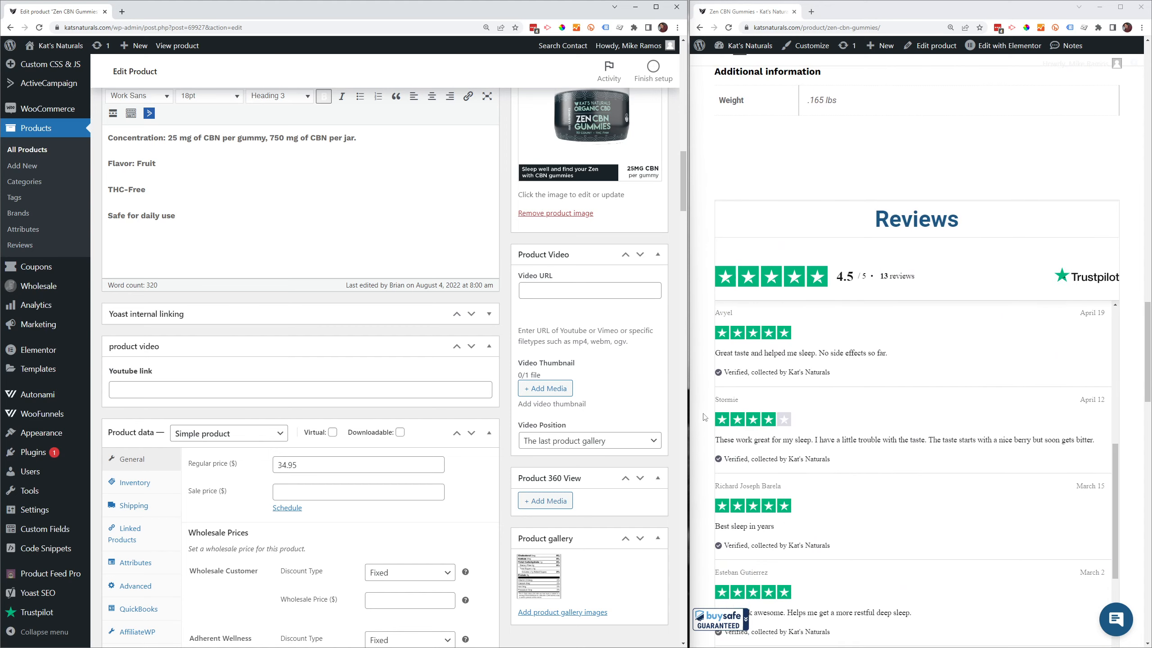
scroll(708, 408, down, 10)
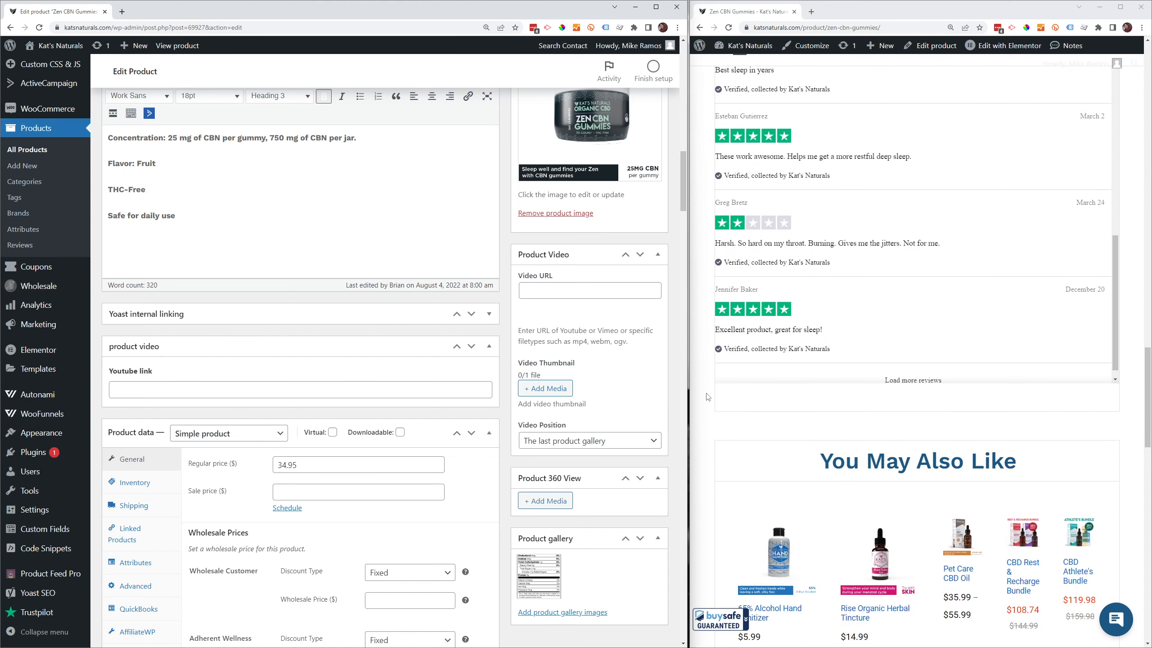
scroll(709, 391, down, 3)
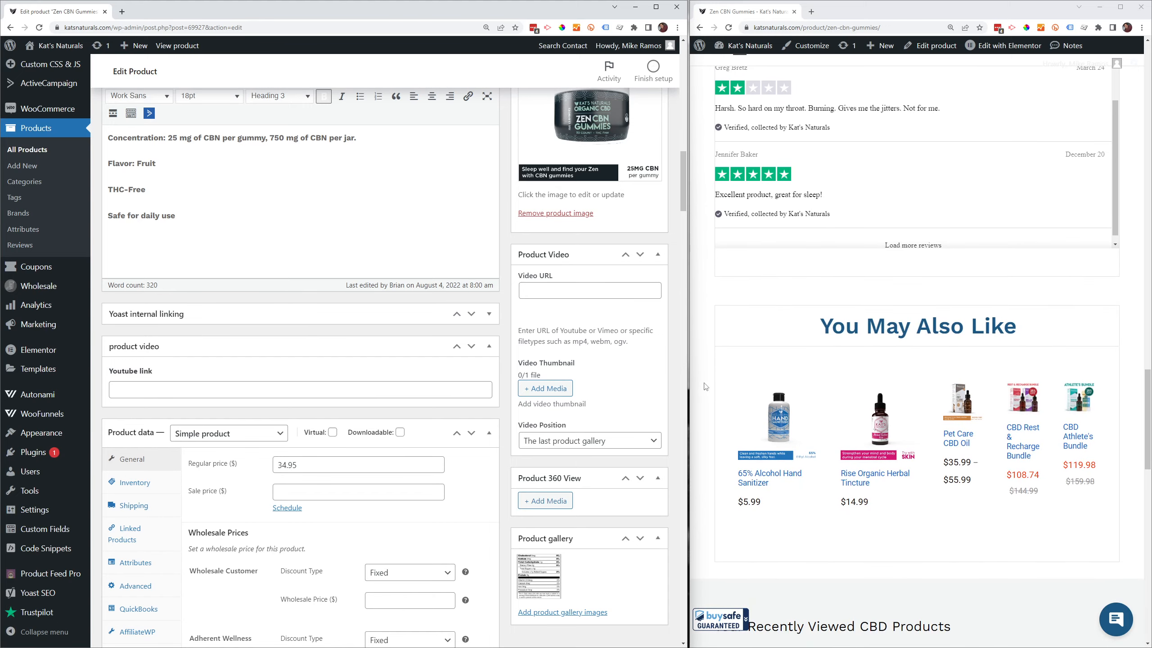
scroll(704, 290, up, 7)
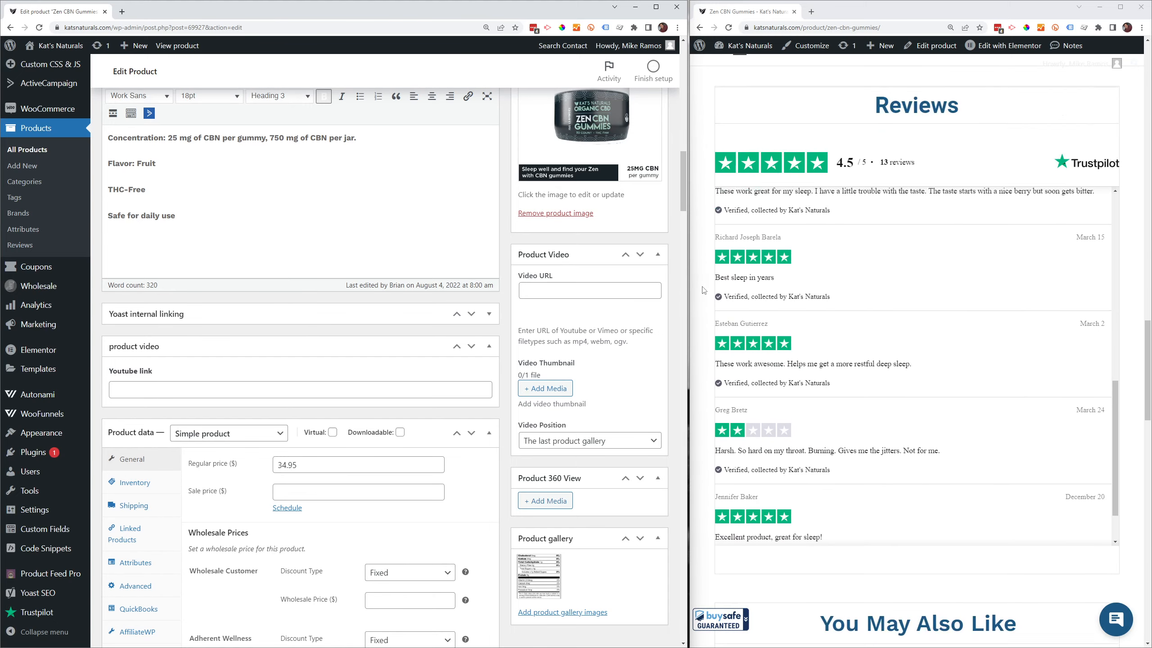
scroll(703, 290, up, 1)
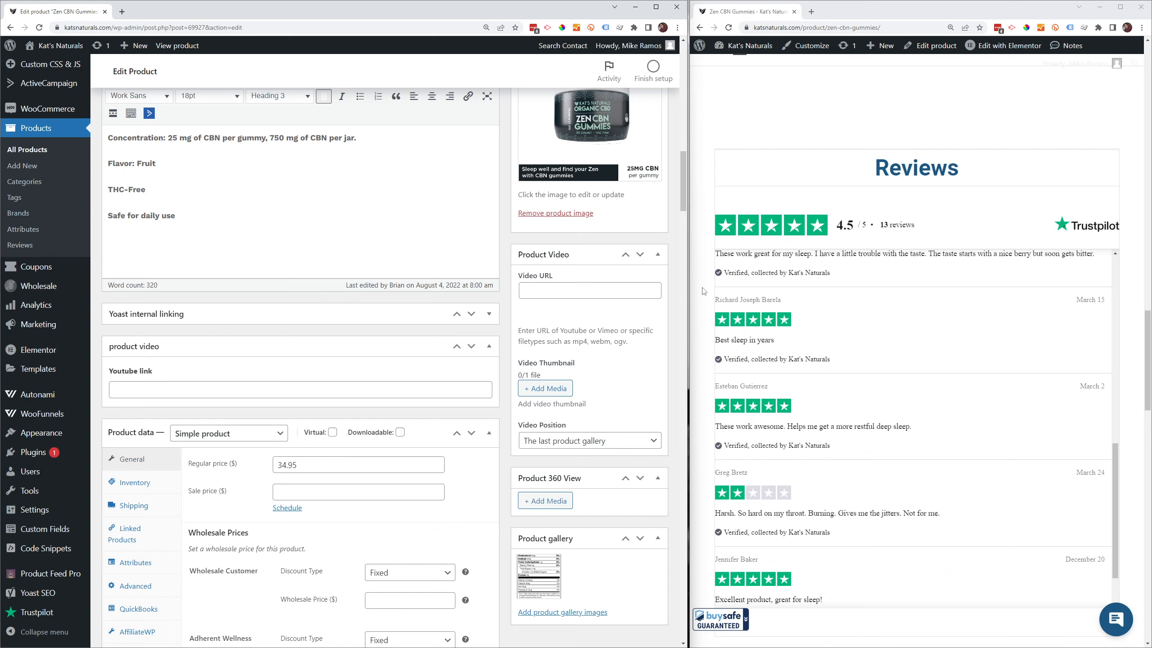
scroll(886, 374, up, 6)
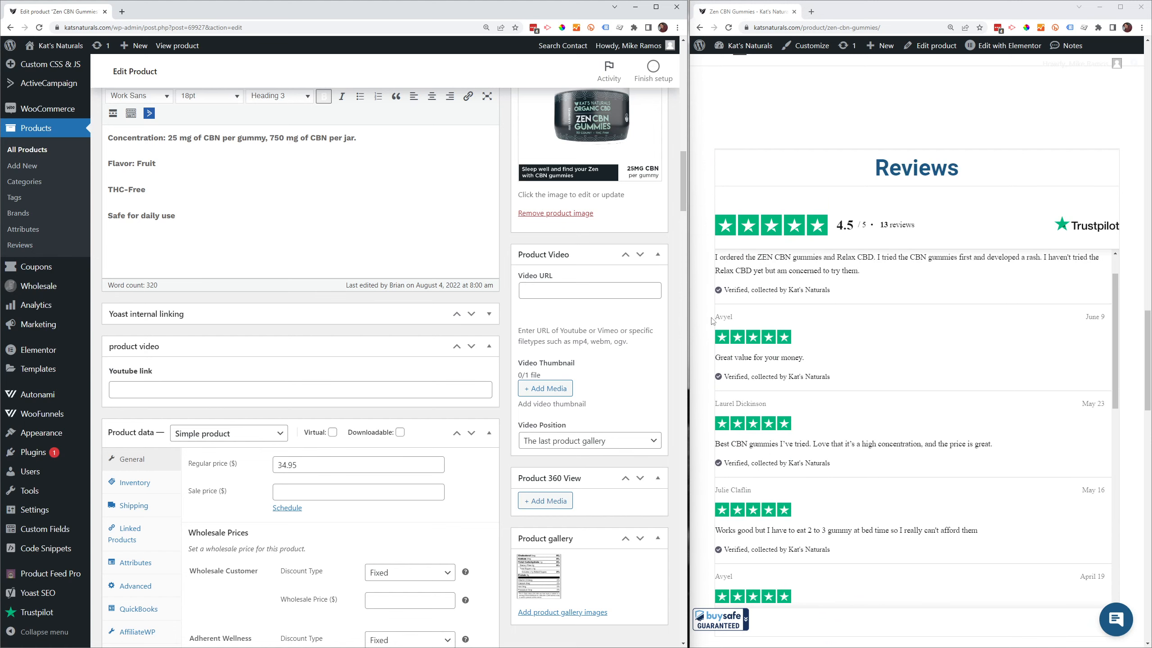
Look over the You May Also Like and recently viewed products sections and the footer on the live product page
scroll(712, 320, down, 6)
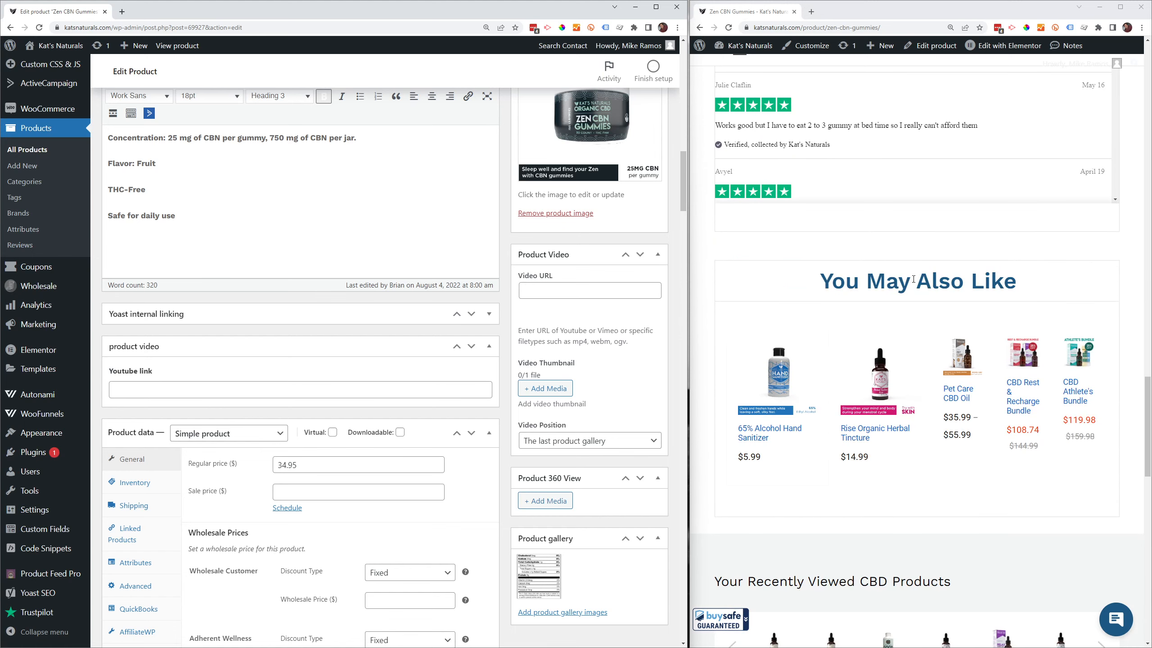
scroll(913, 279, down, 5)
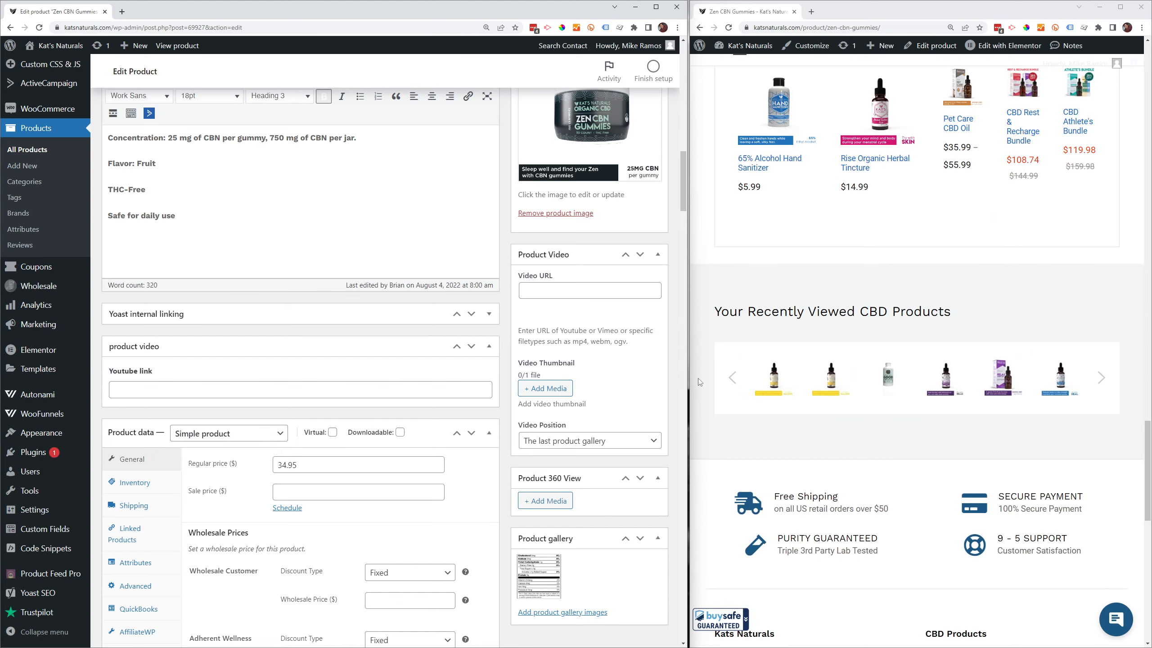
scroll(699, 382, up, 4)
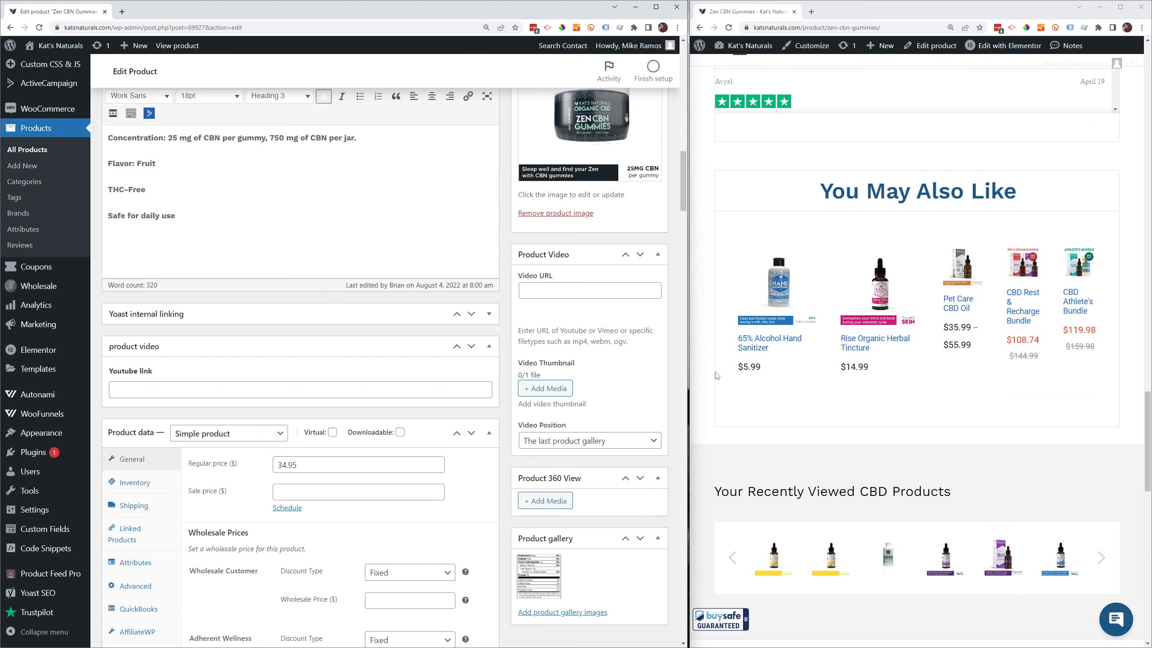
scroll(713, 440, down, 1)
scroll(714, 441, down, 8)
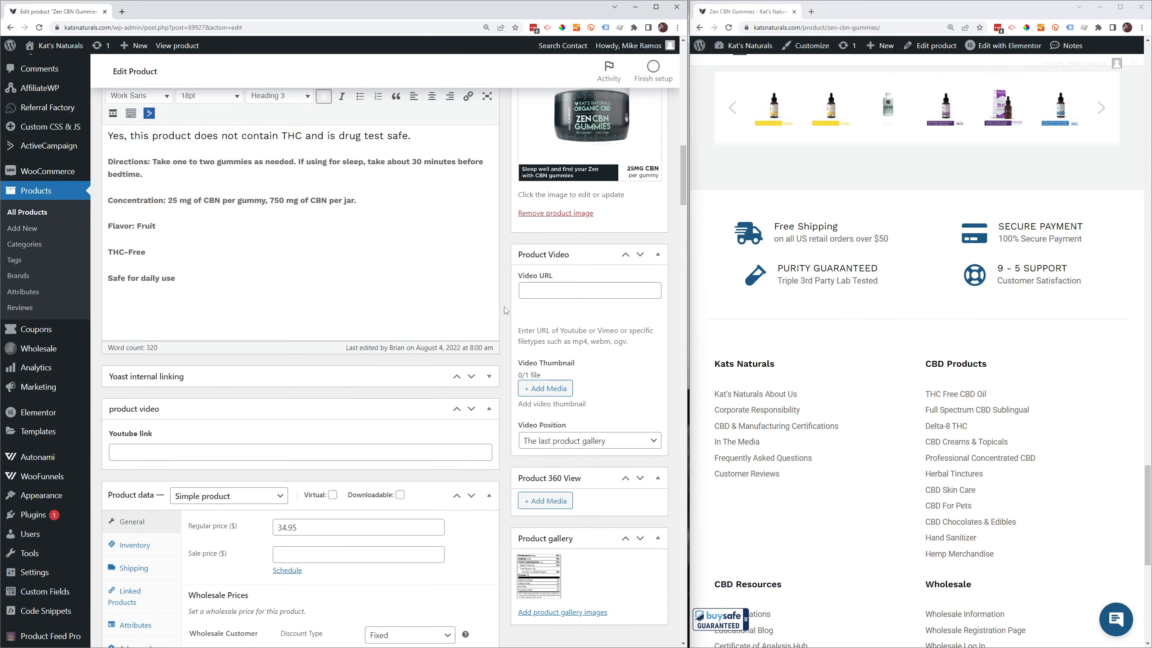
View the product type options in the Product data section, then collapse and expand the section again
scroll(506, 310, down, 4)
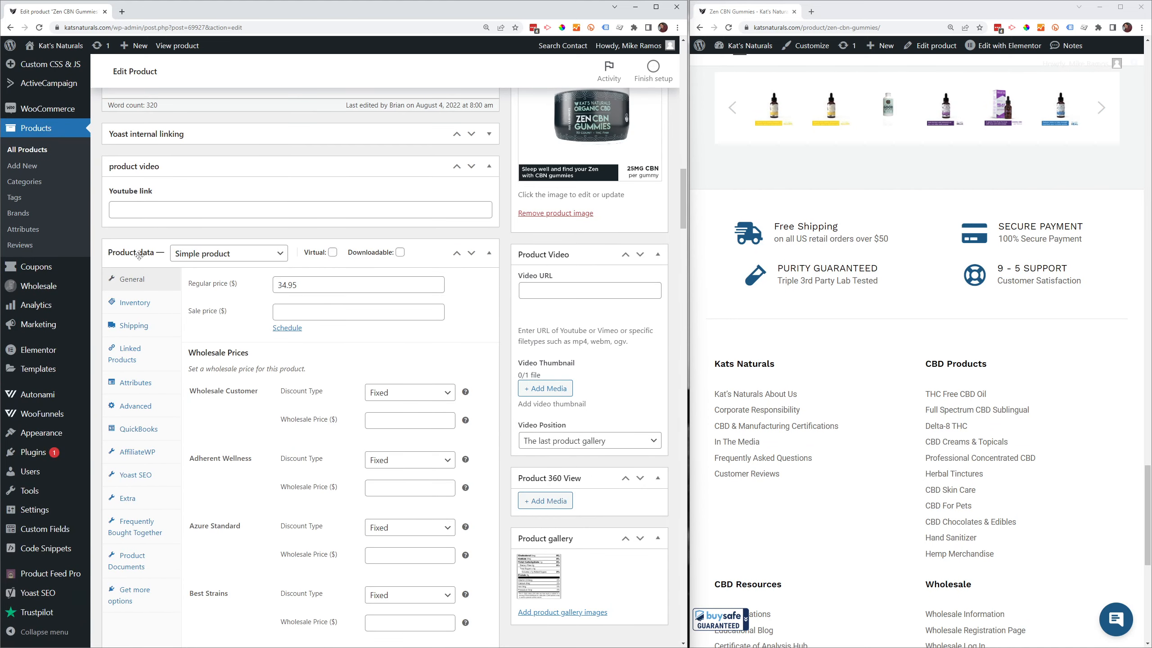
click(279, 255)
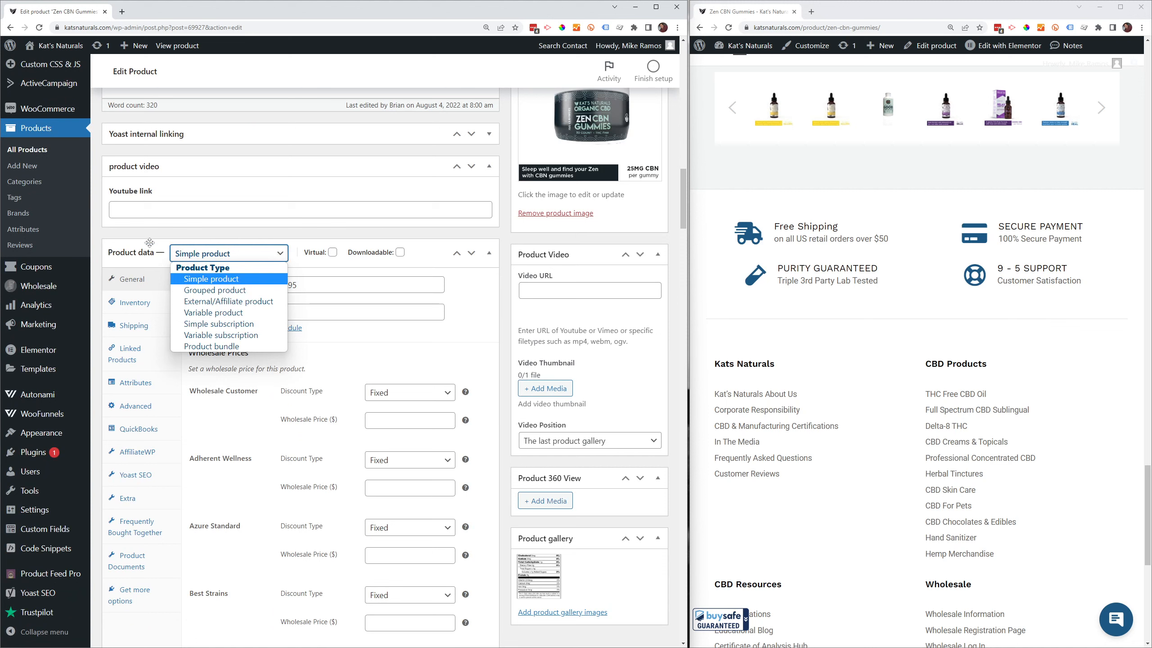
click(129, 251)
click(128, 252)
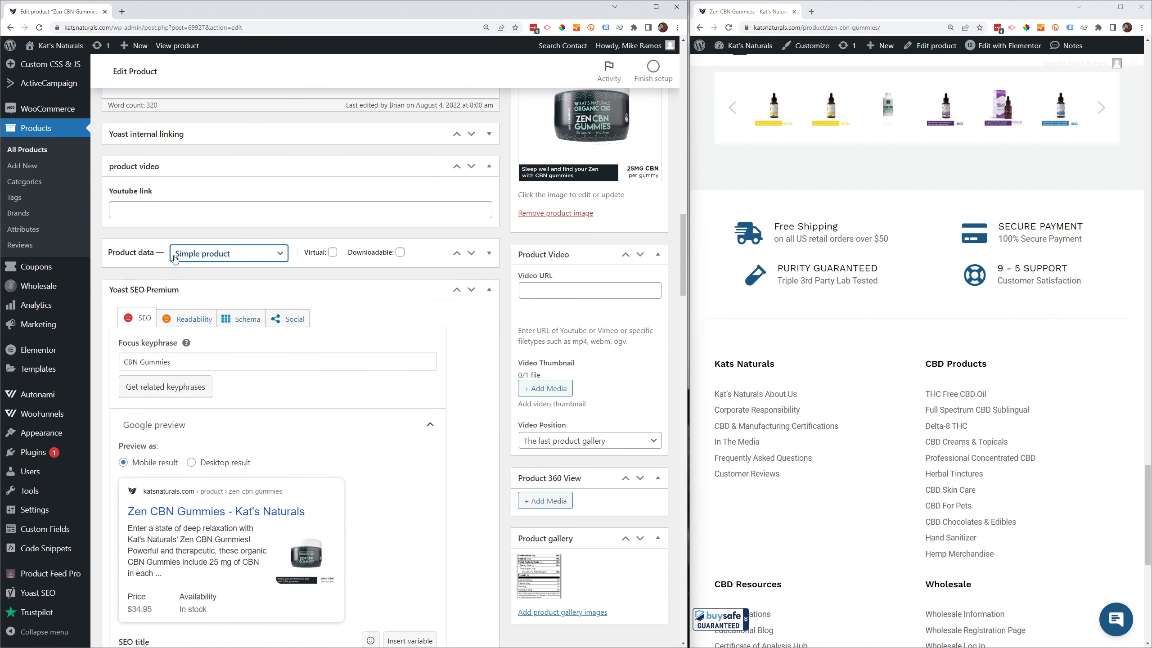
click(416, 256)
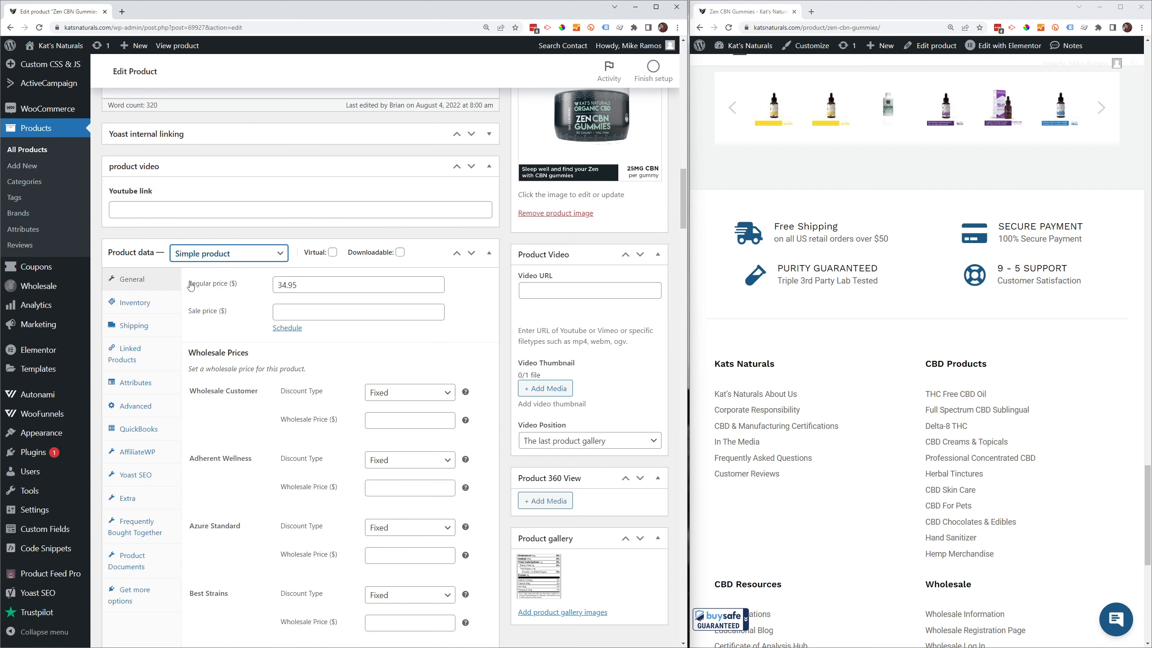
Compare the General pricing data with the live page's price, and review the wholesale price and minimum order quantity fields
scroll(757, 296, up, 10)
scroll(238, 381, down, 3)
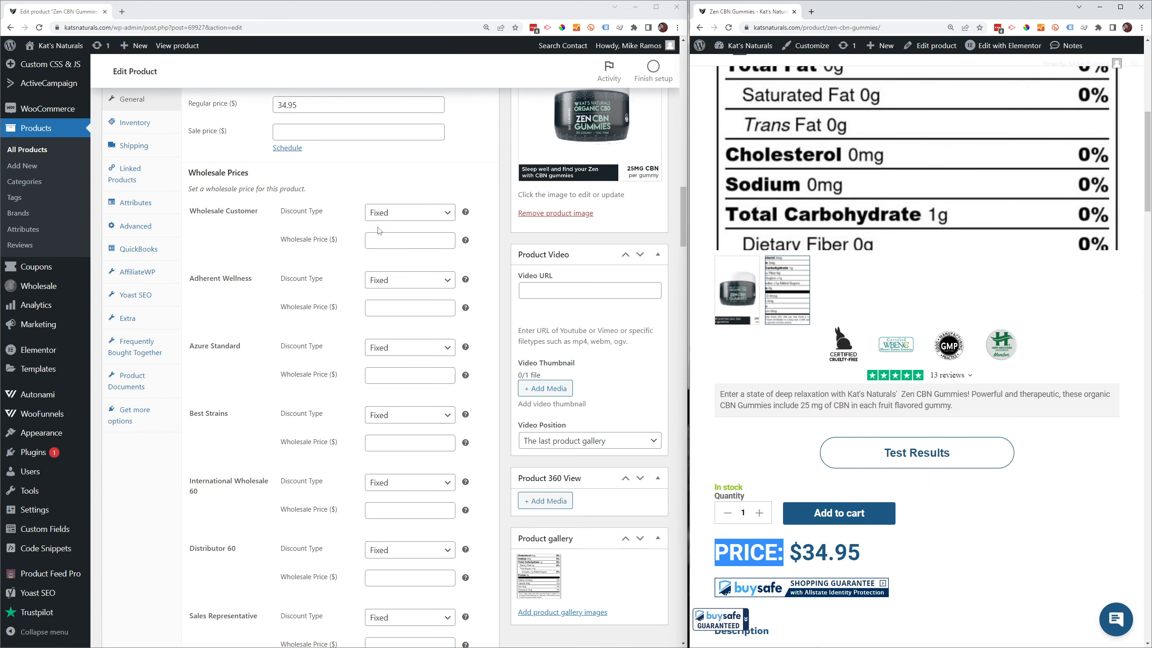
scroll(329, 420, down, 4)
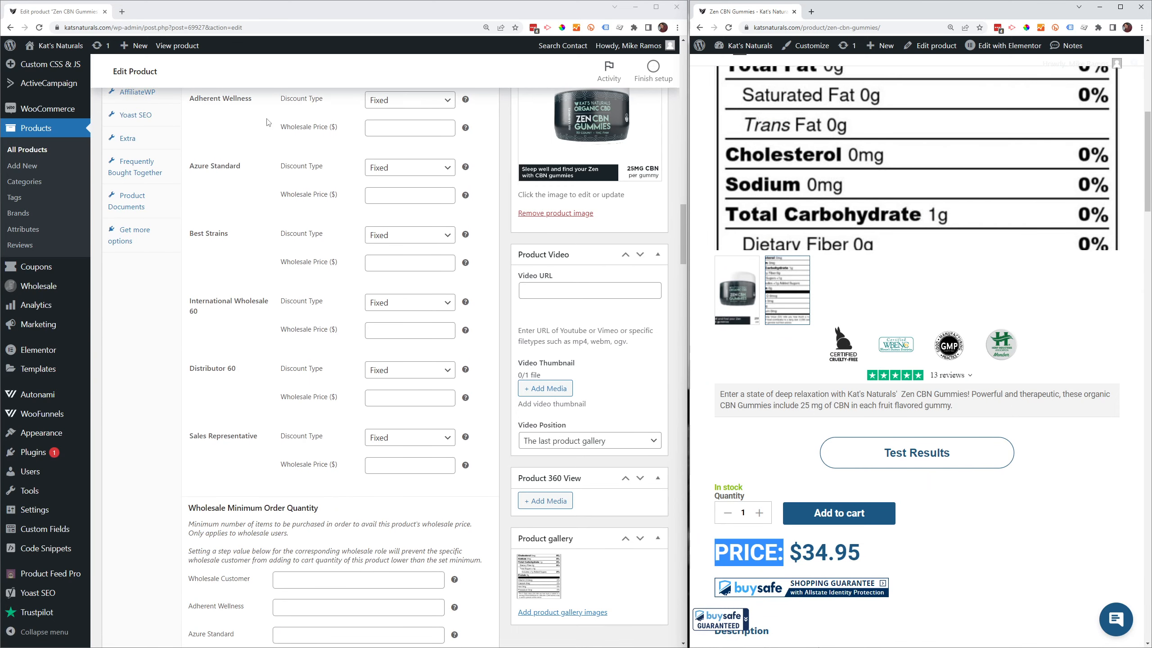
scroll(255, 477, down, 15)
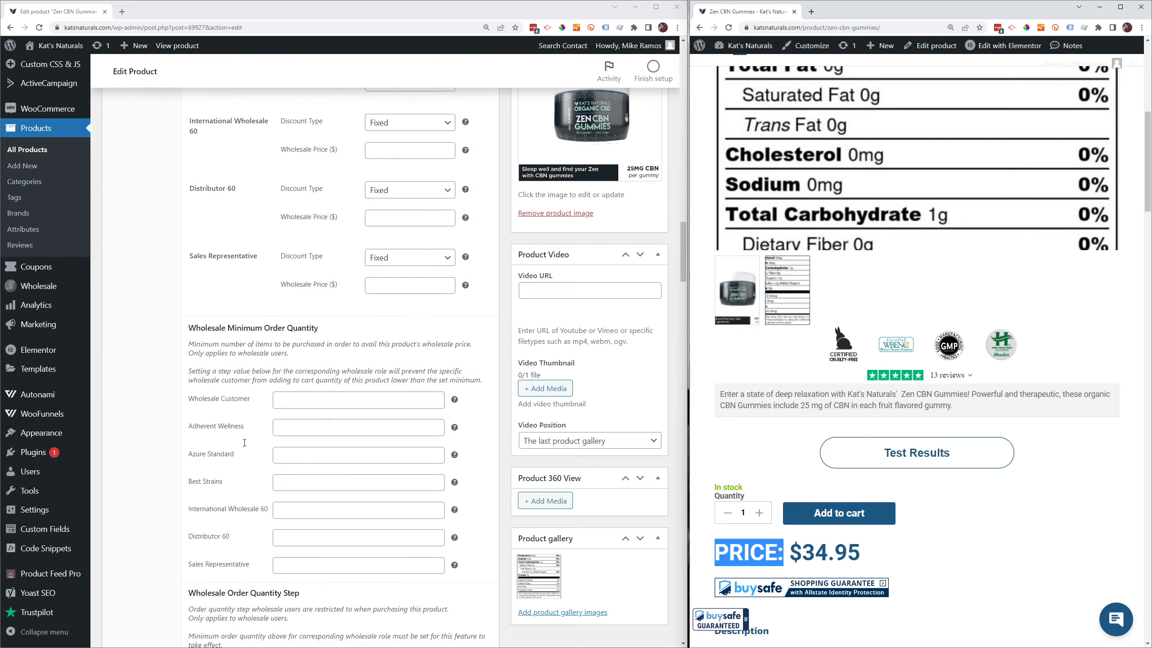
Review the remaining General product data, including wholesale quantity pricing, tax settings, quantity limits and order rules
scroll(246, 445, down, 4)
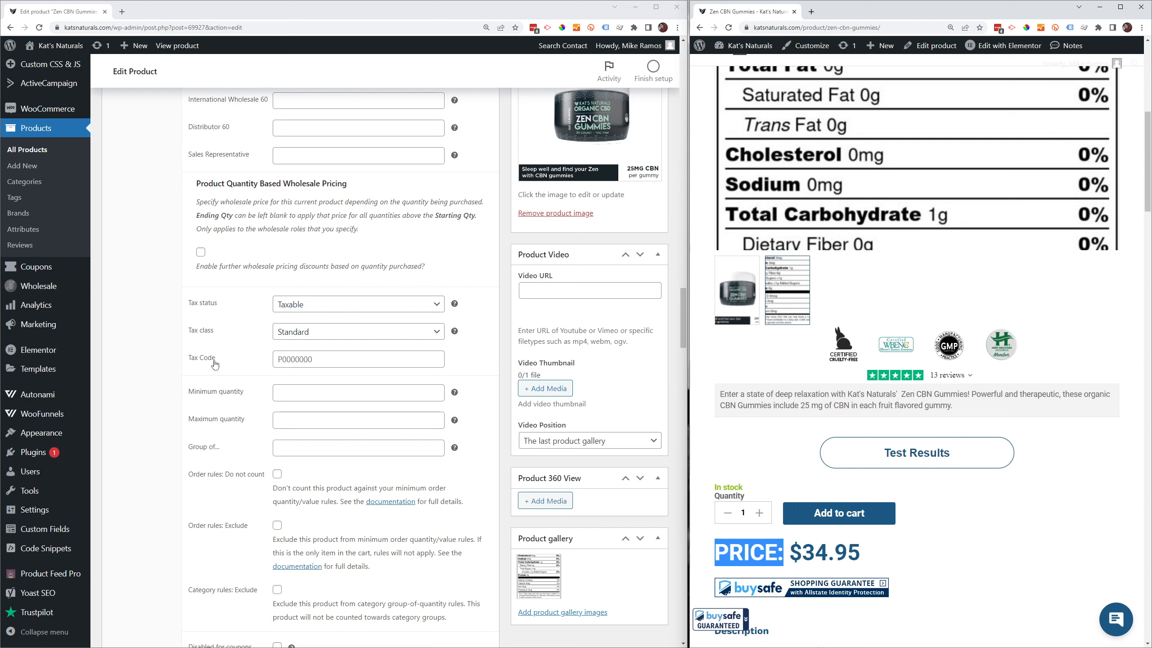
scroll(252, 350, down, 1)
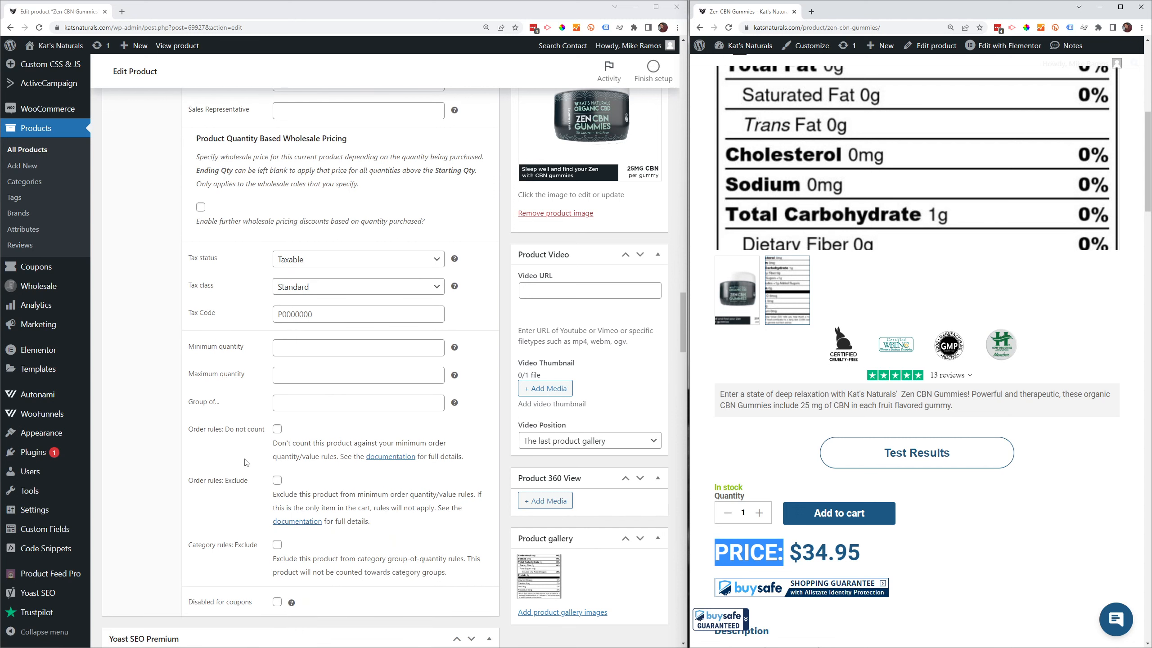
scroll(245, 464, down, 3)
scroll(212, 405, up, 12)
scroll(212, 405, up, 10)
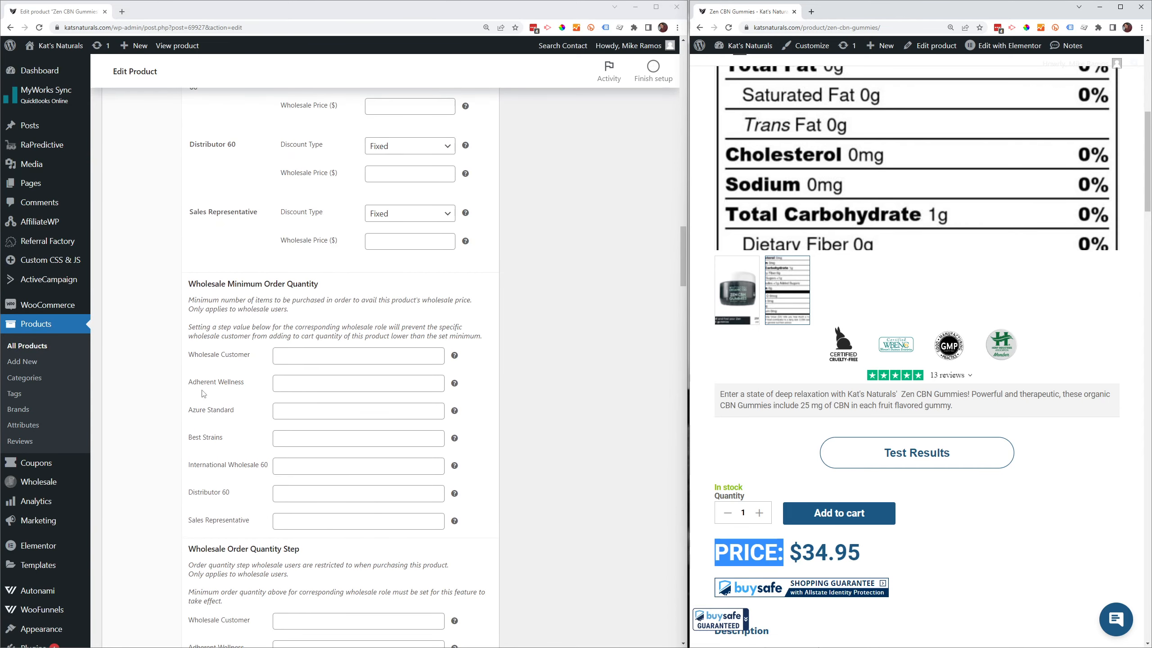
scroll(193, 384, up, 8)
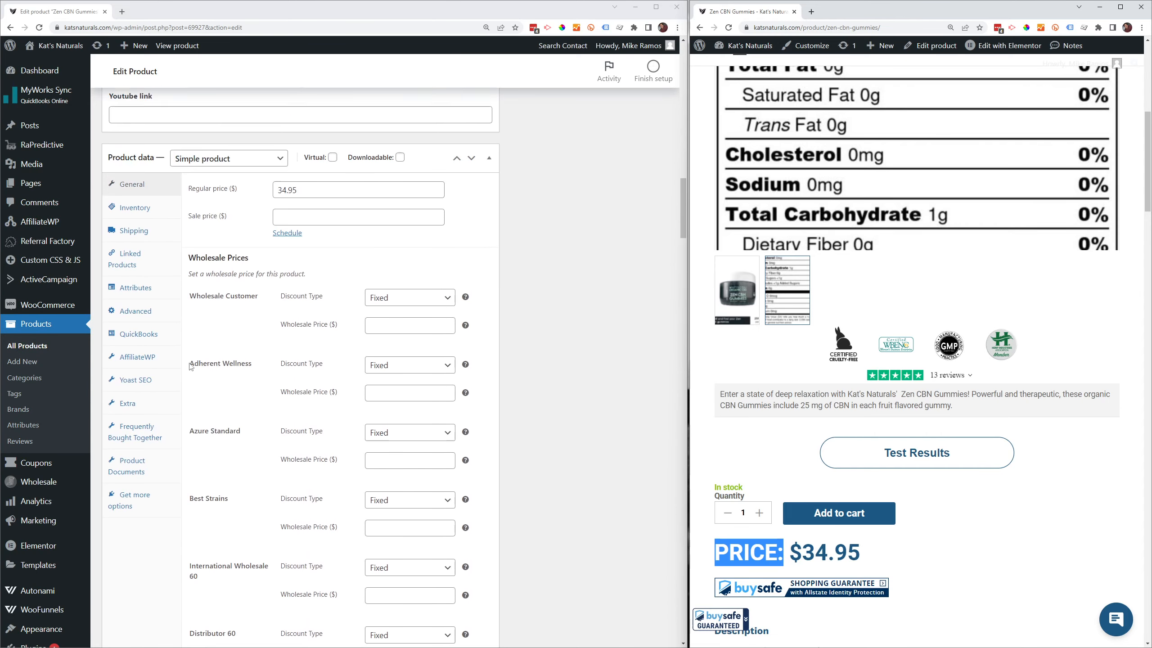
Examine the Inventory product data, viewing the available options for backorders and stock status
click(139, 259)
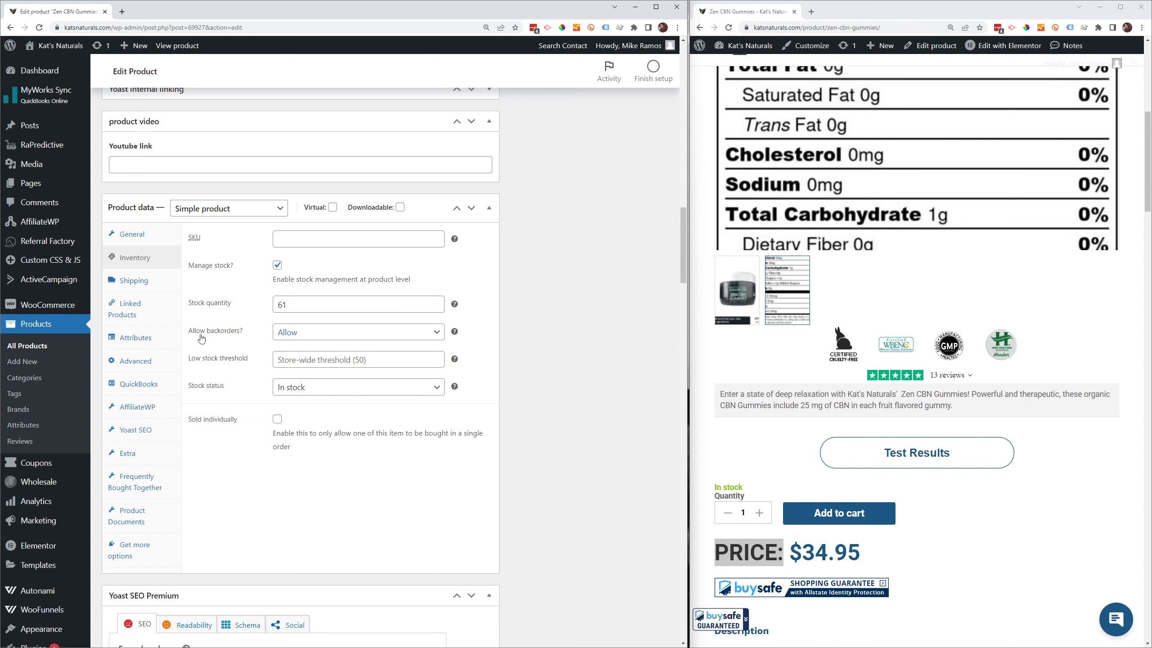
click(308, 338)
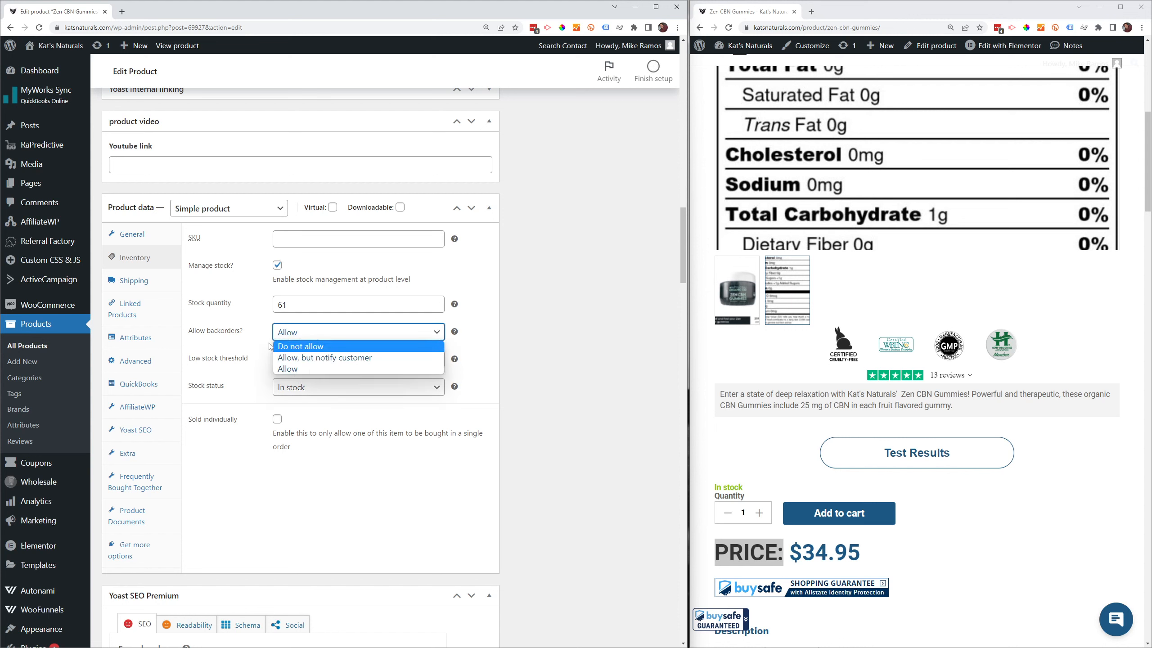
click(383, 507)
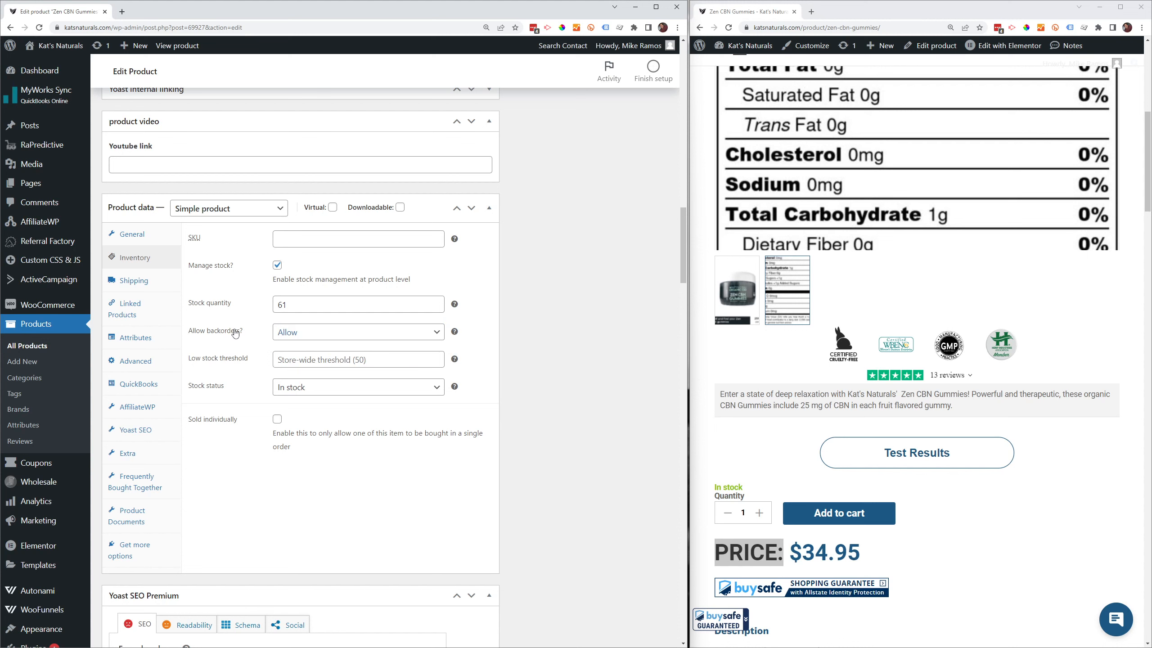
click(313, 391)
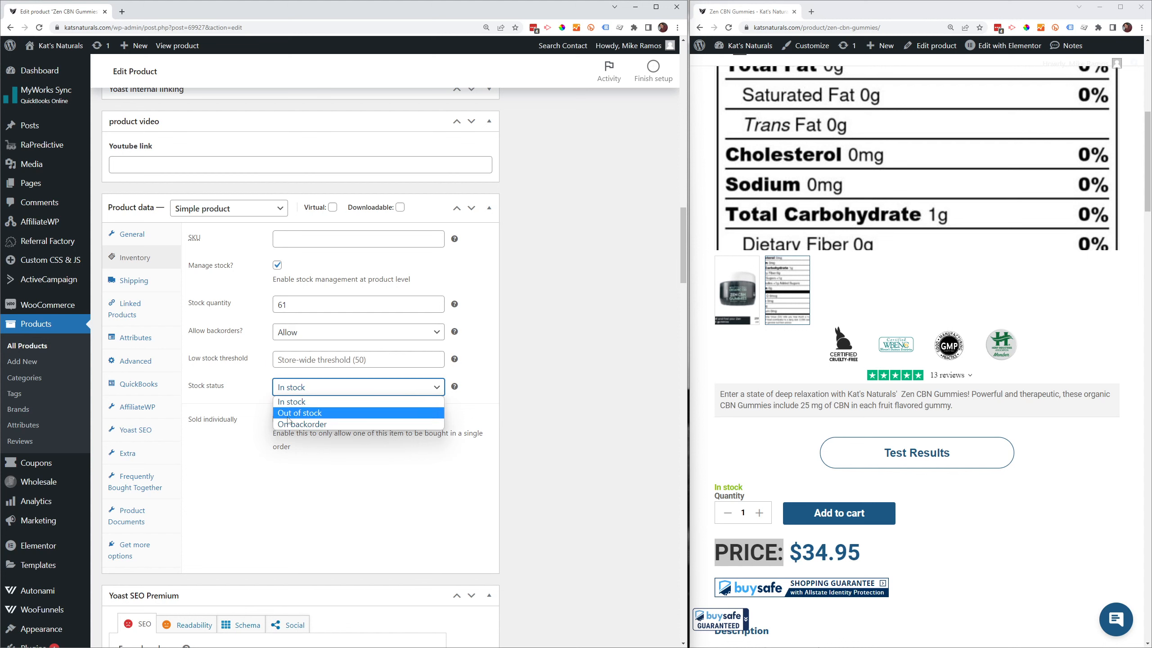
click(340, 498)
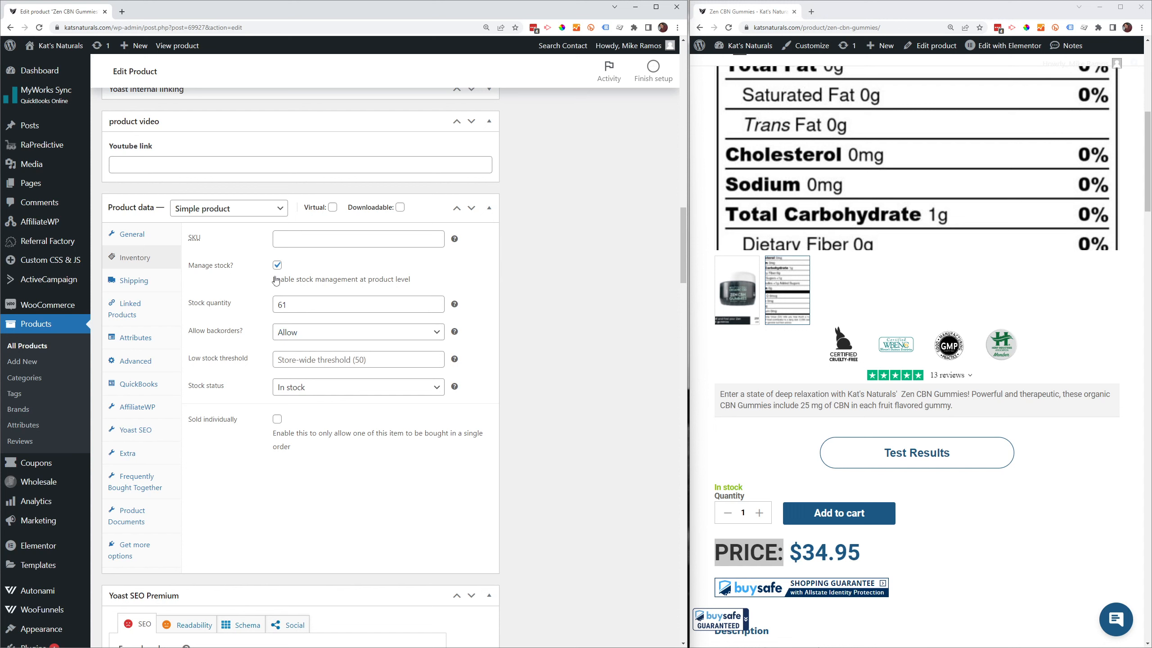
click(139, 234)
click(142, 260)
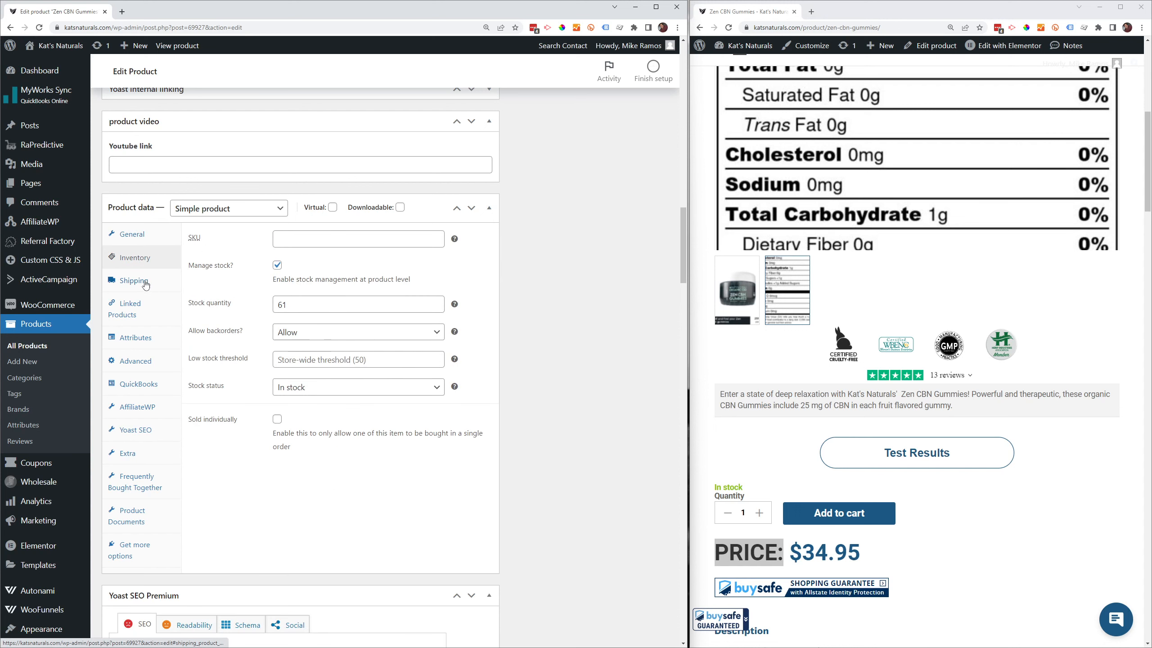
Review the weight and dimensions in the Shipping data and the upsell, cross-sell and bundle fields under Linked Products
click(134, 282)
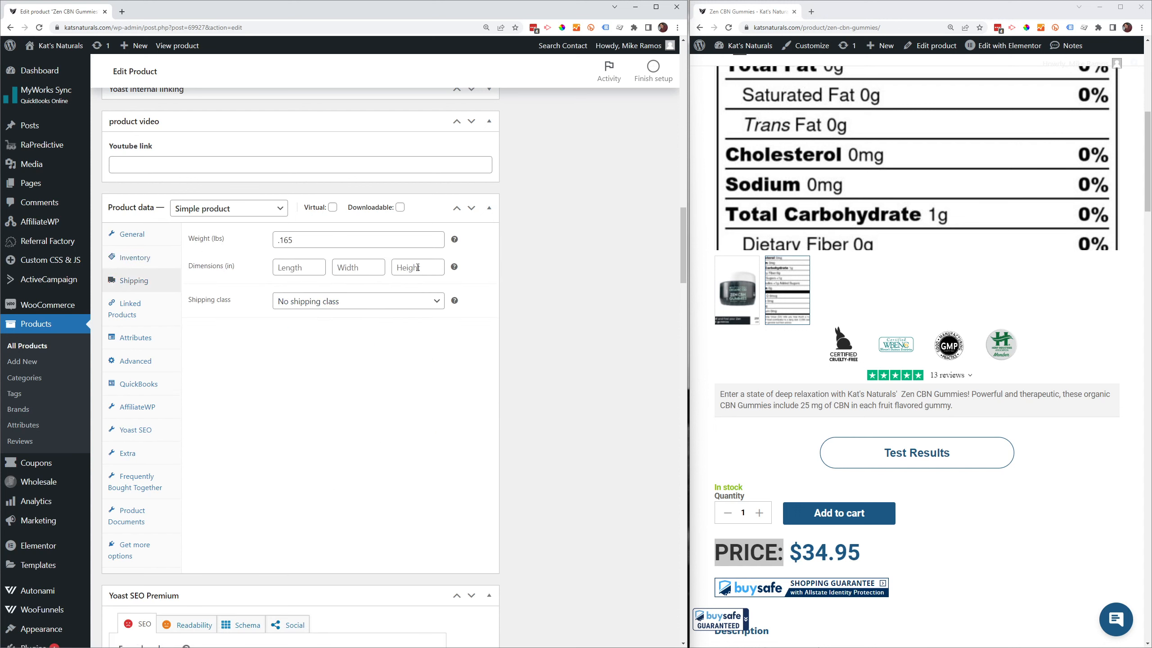
drag(316, 241, 237, 242)
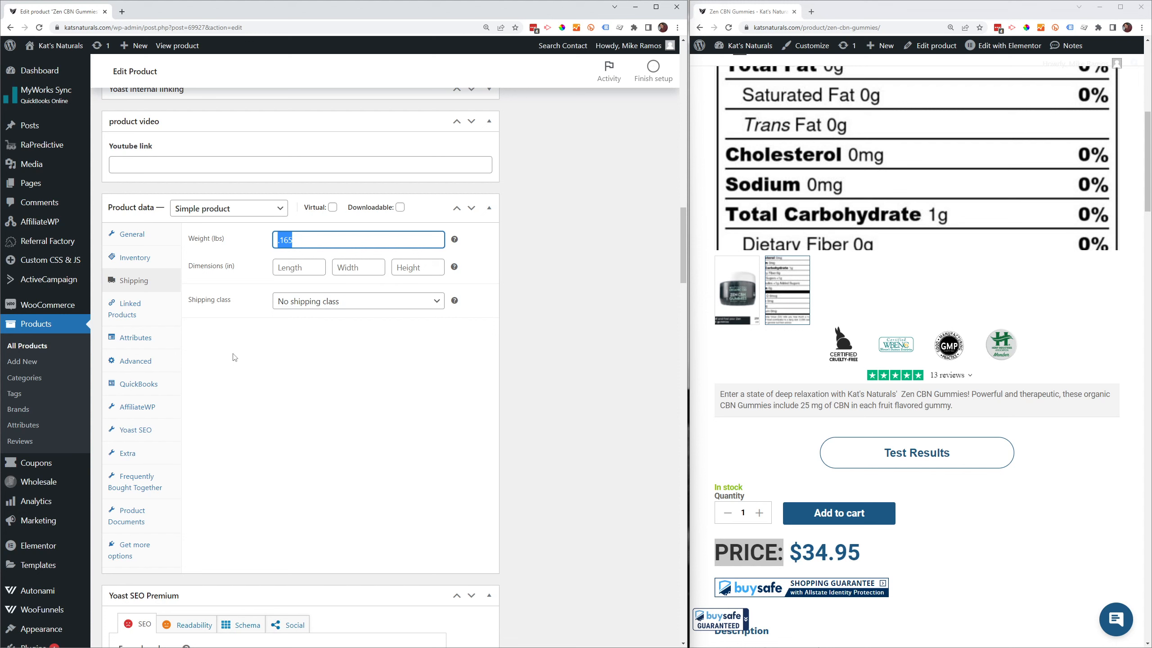
click(150, 313)
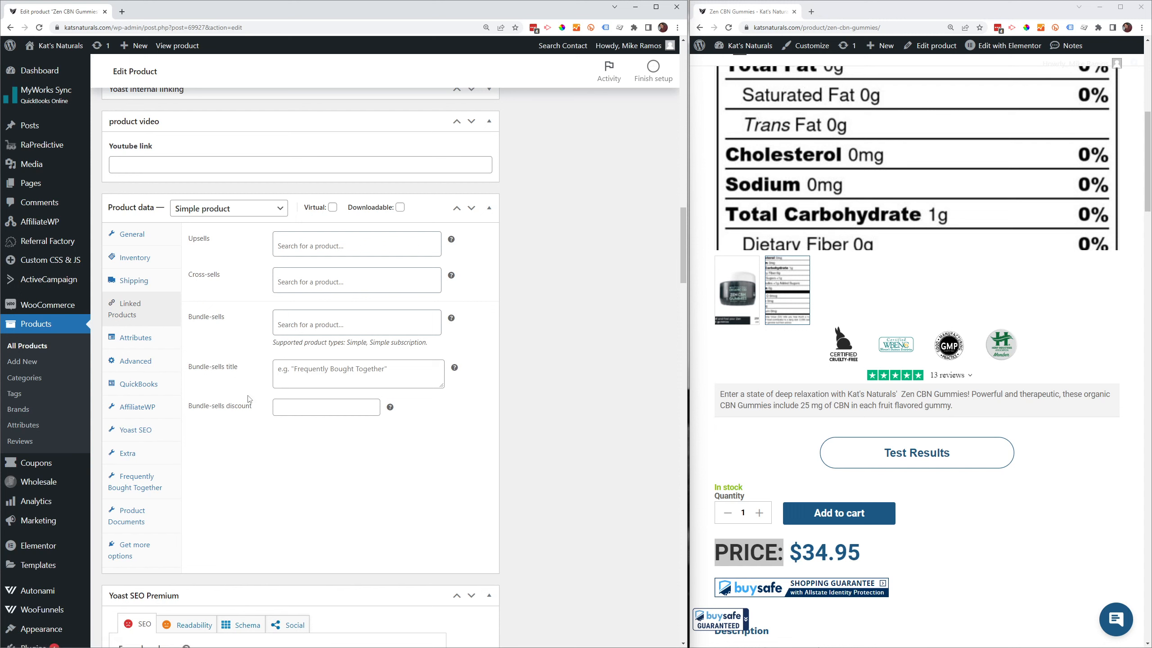
View the product's Attributes data and check the available product type options
click(137, 342)
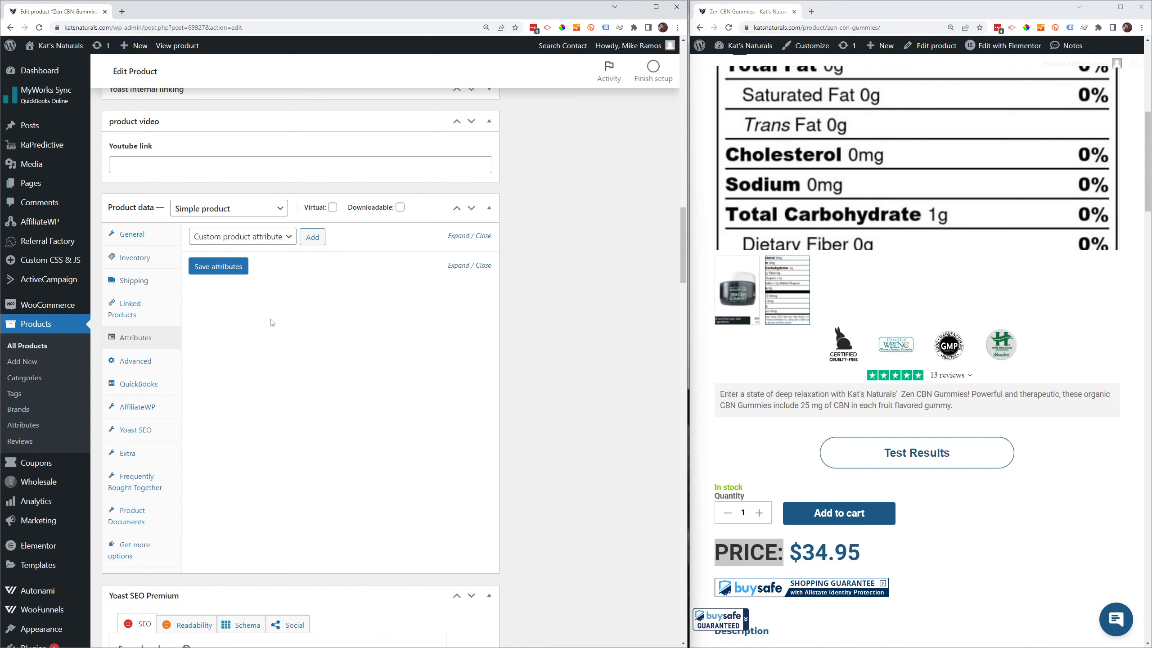
click(274, 210)
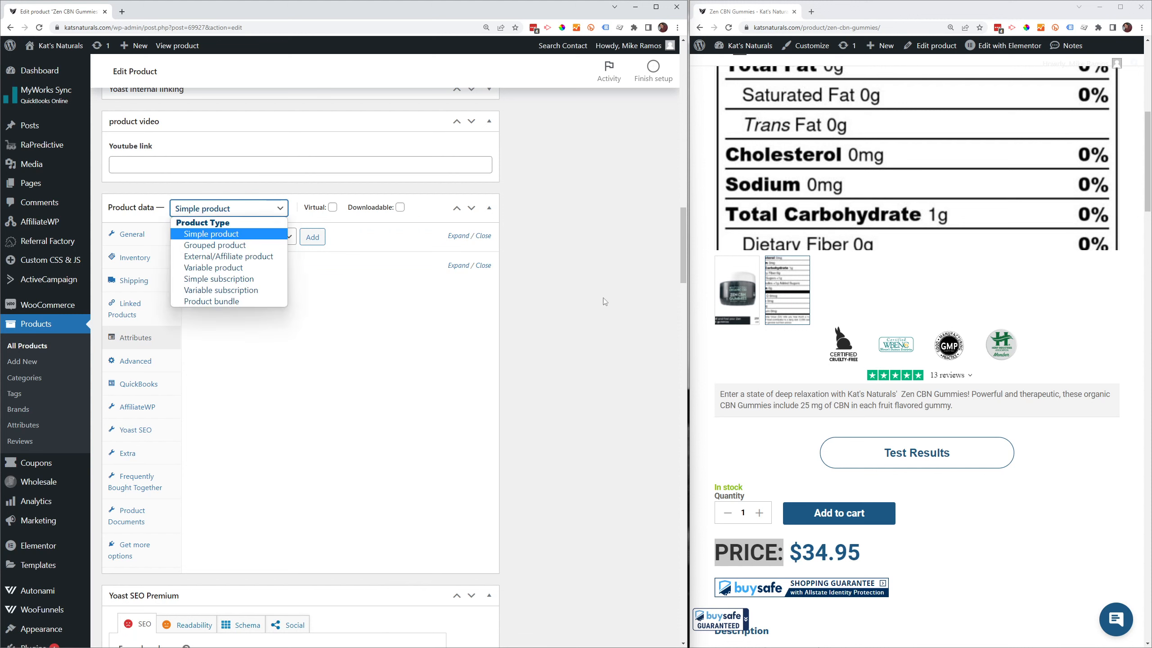
click(285, 403)
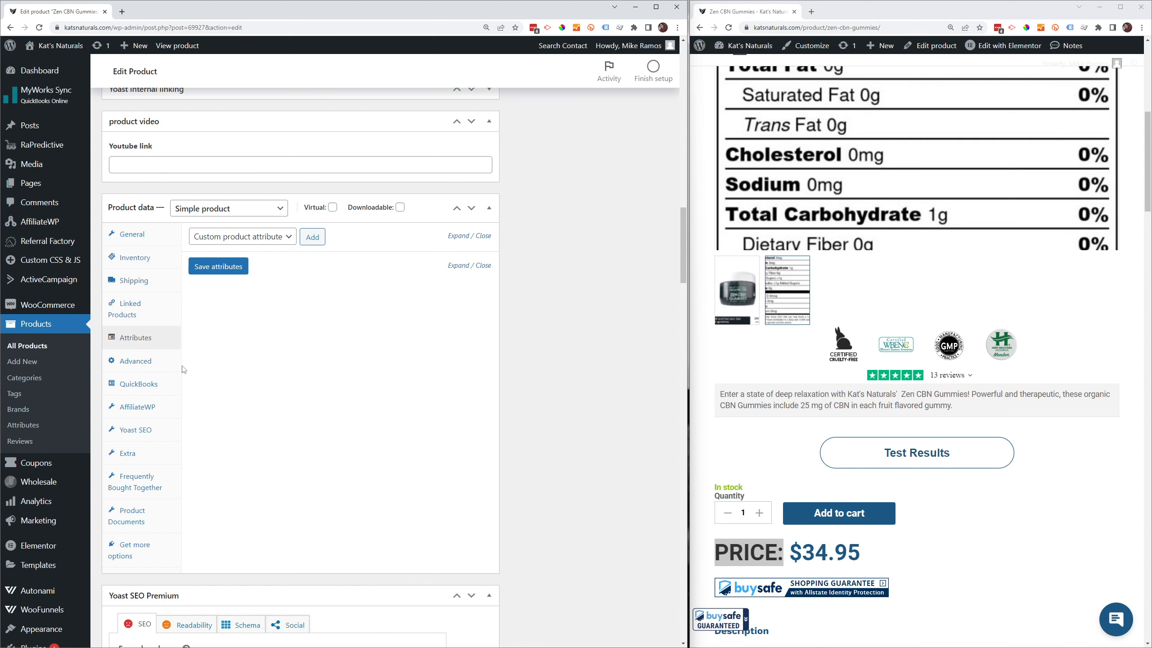
Look through the Advanced, QuickBooks, Frequently Bought Together, Product Documents and Get more options sections of the product data
click(134, 361)
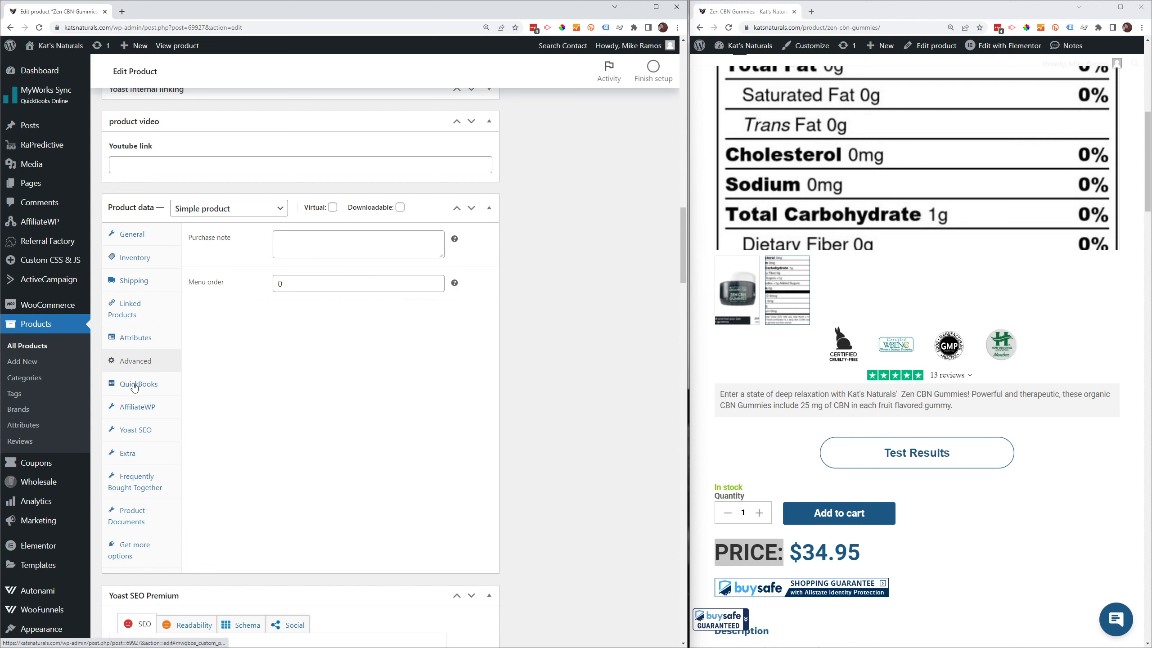
click(134, 388)
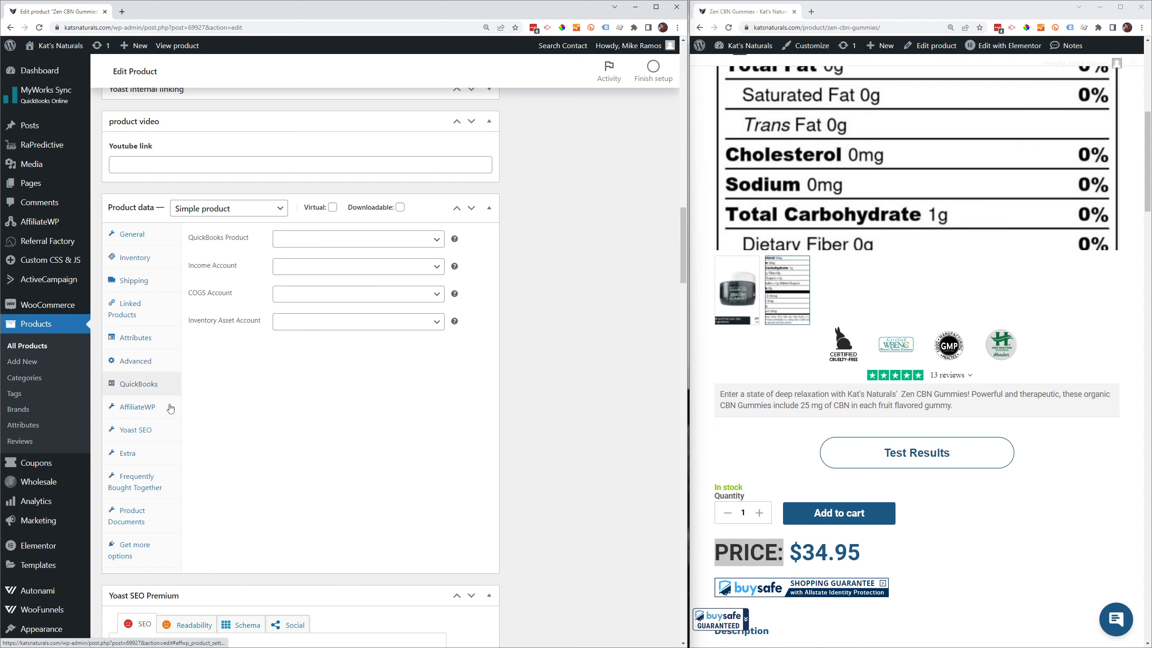
click(139, 489)
click(138, 528)
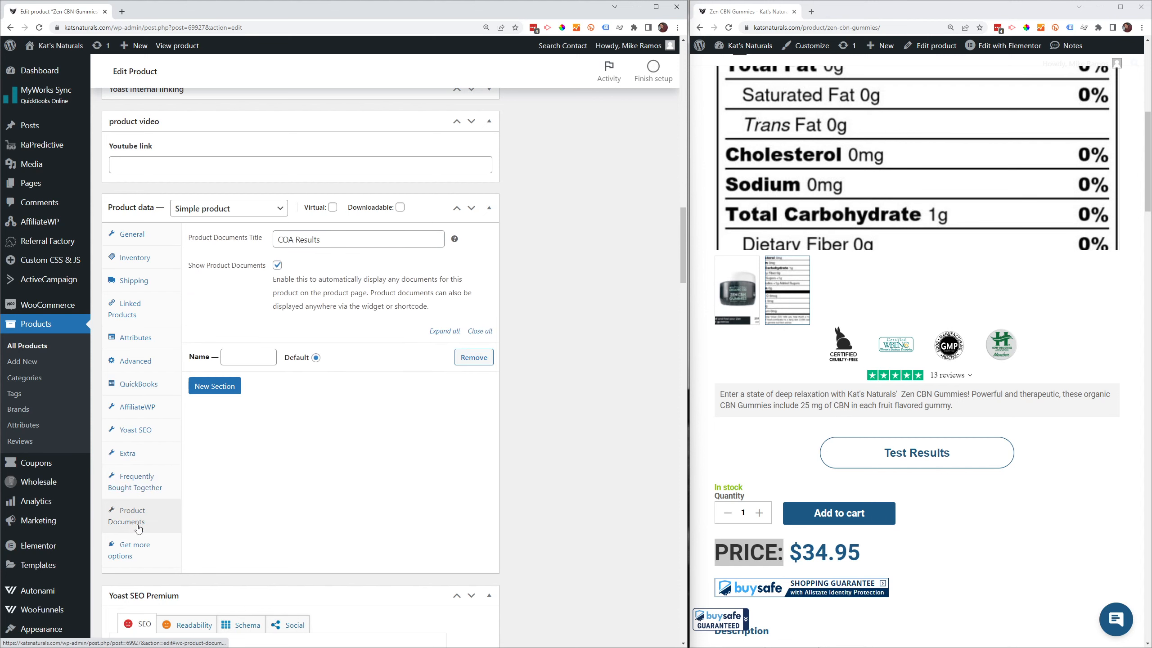
click(129, 549)
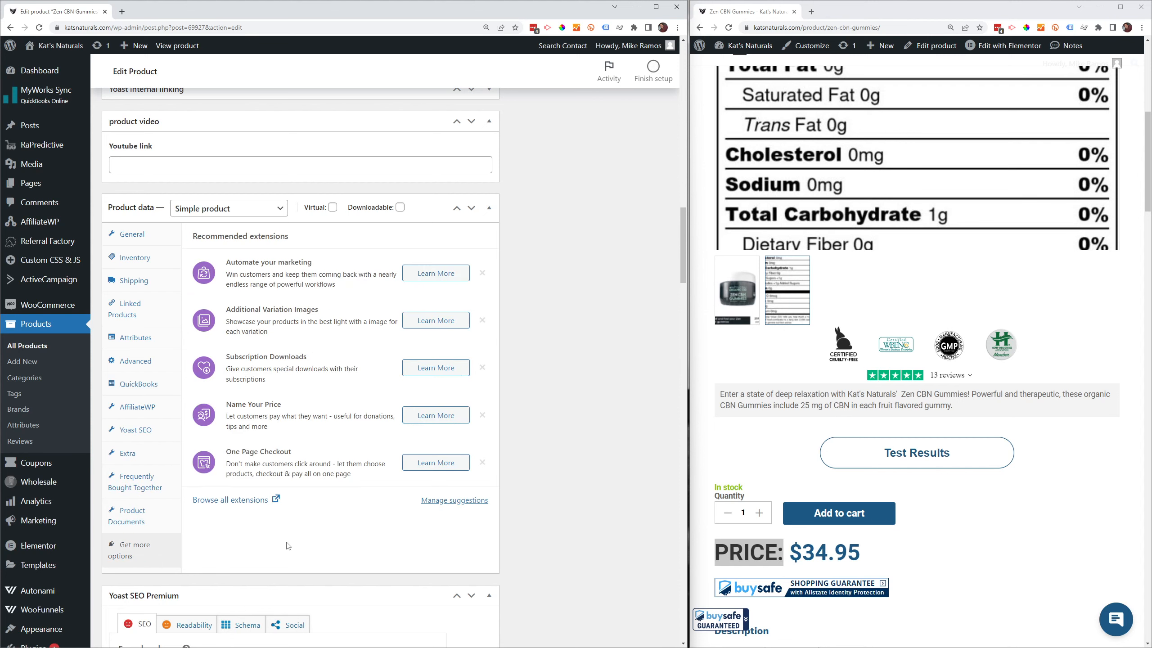
Look back over the product description, categories and tags in the product editor
scroll(337, 335, up, 5)
scroll(568, 319, up, 4)
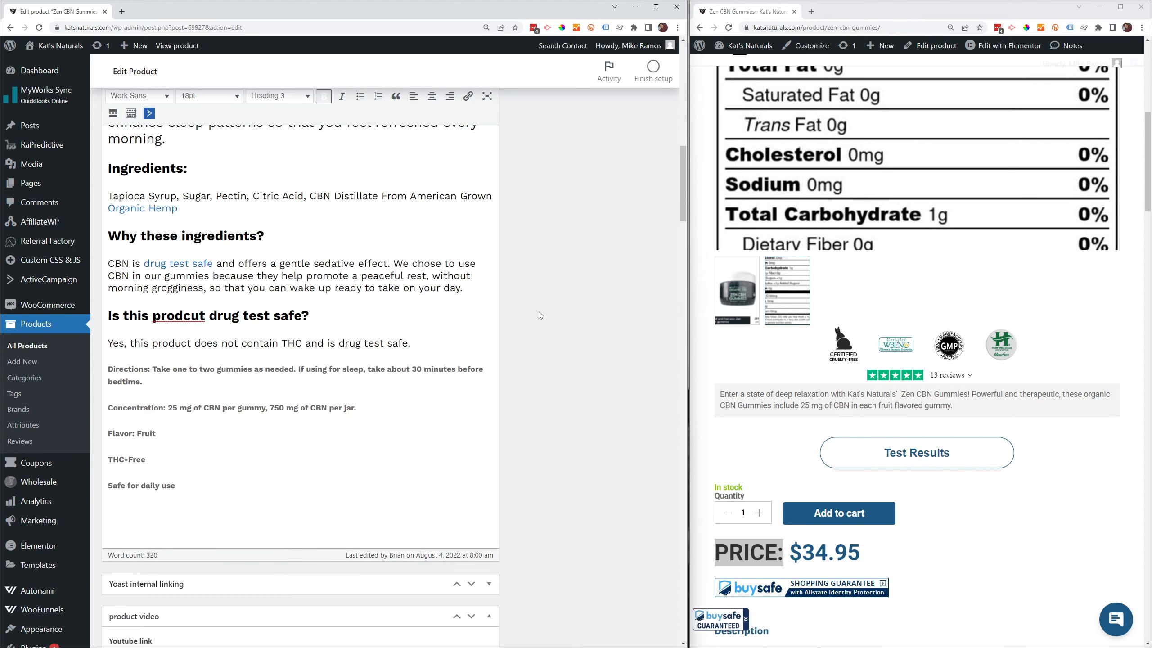
scroll(324, 305, up, 10)
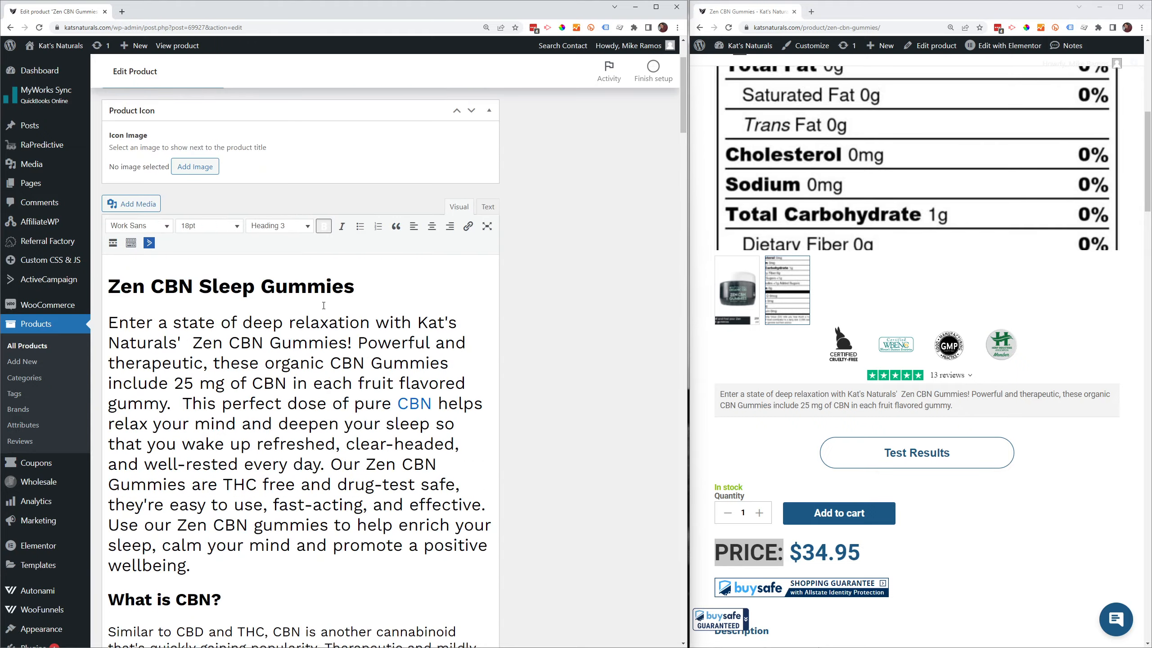
scroll(324, 305, up, 3)
scroll(481, 292, down, 15)
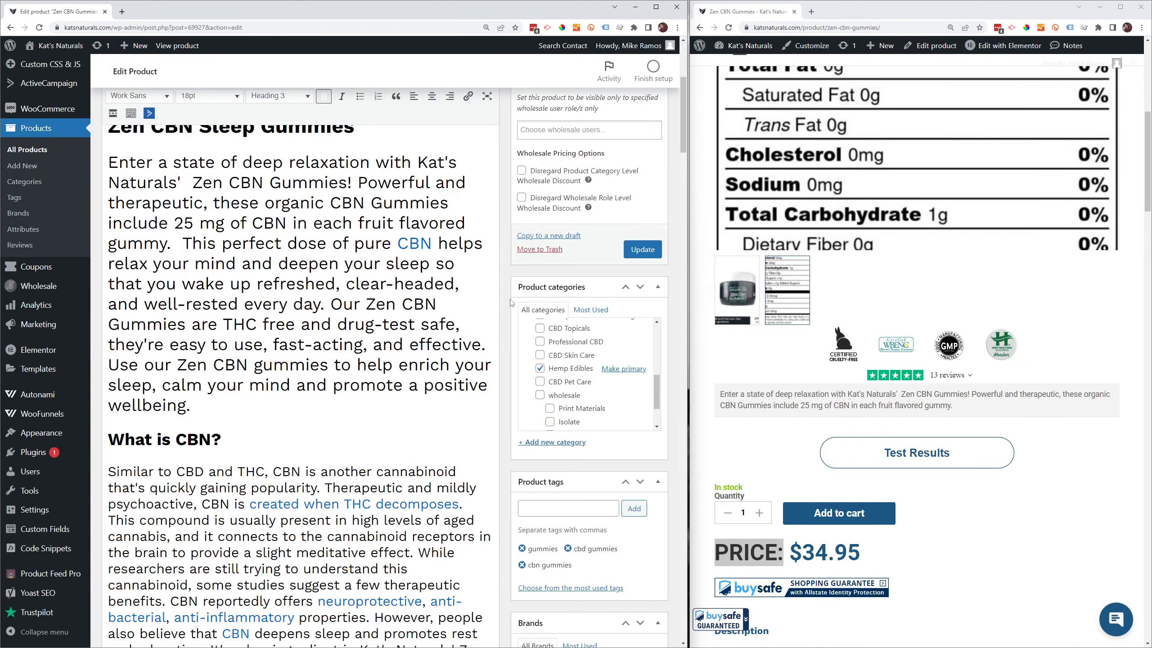
scroll(504, 324, down, 7)
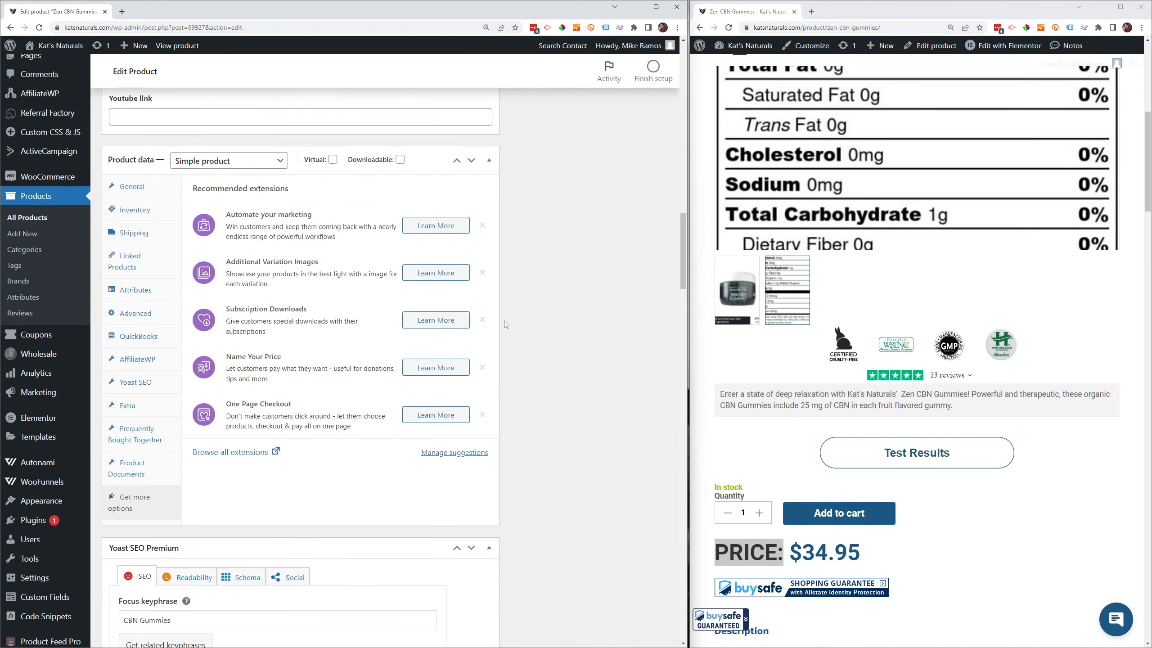
Review the Yoast SEO focus keyphrase, Google preview and SEO title for the product
scroll(506, 324, down, 1)
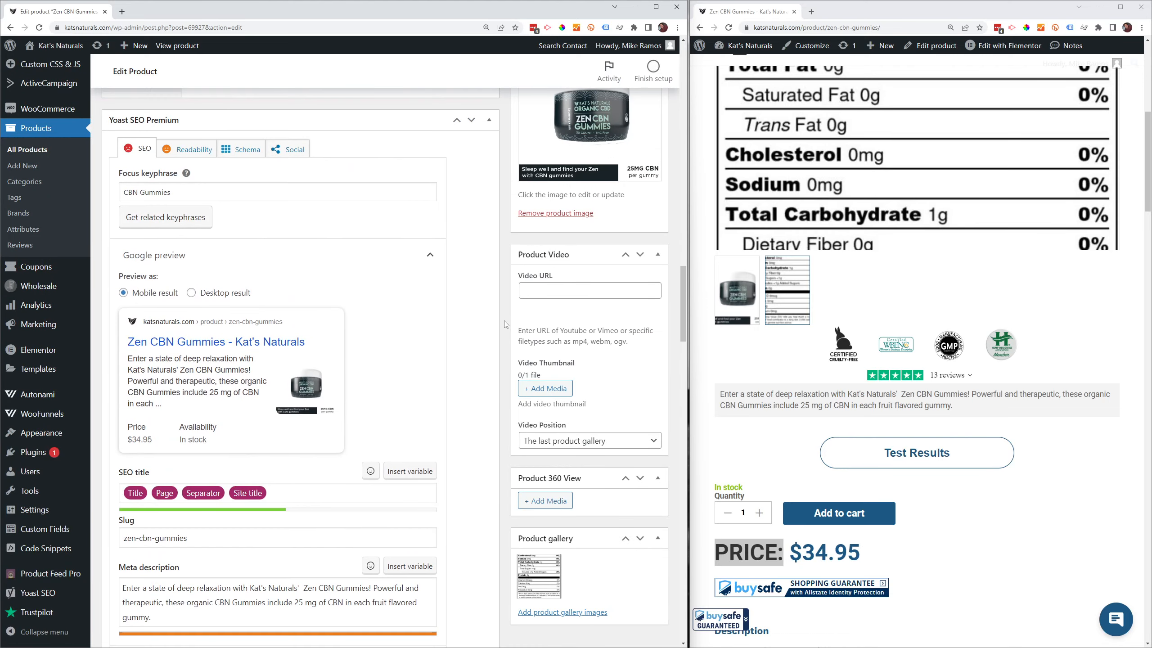
click(183, 193)
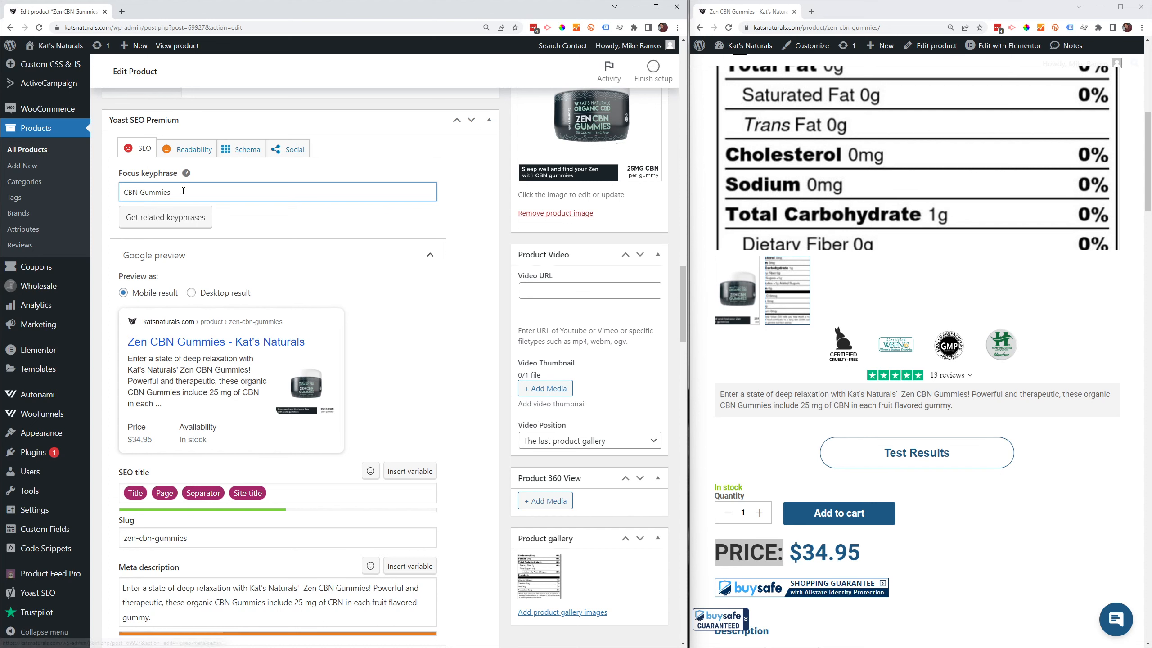
scroll(393, 283, down, 1)
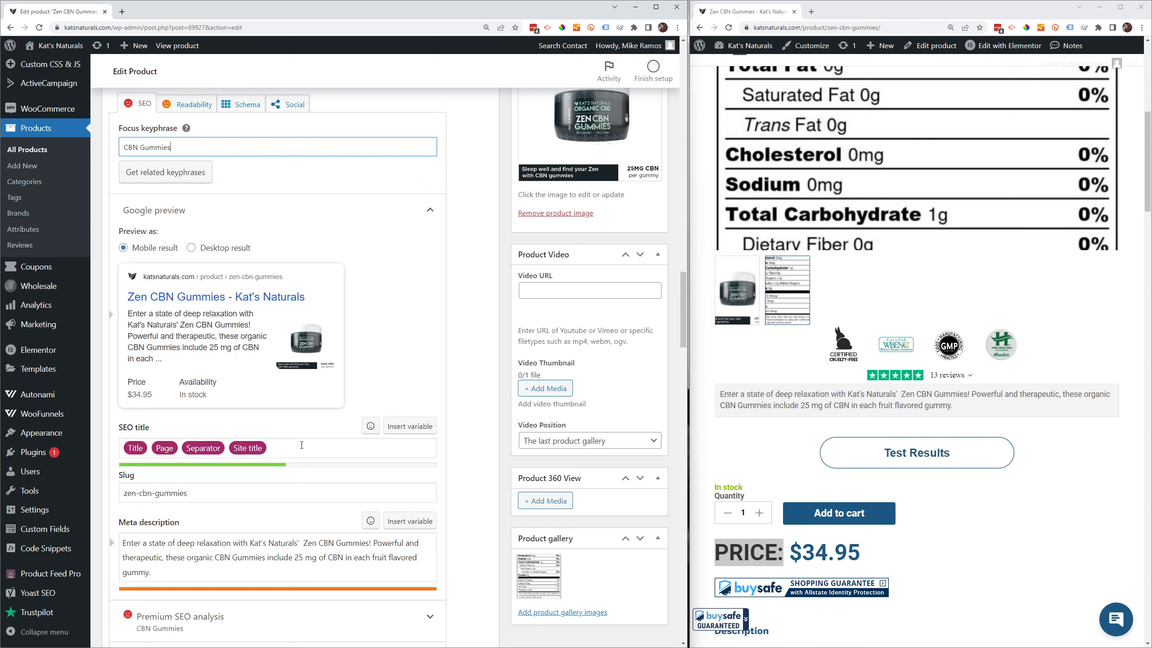
scroll(302, 446, down, 2)
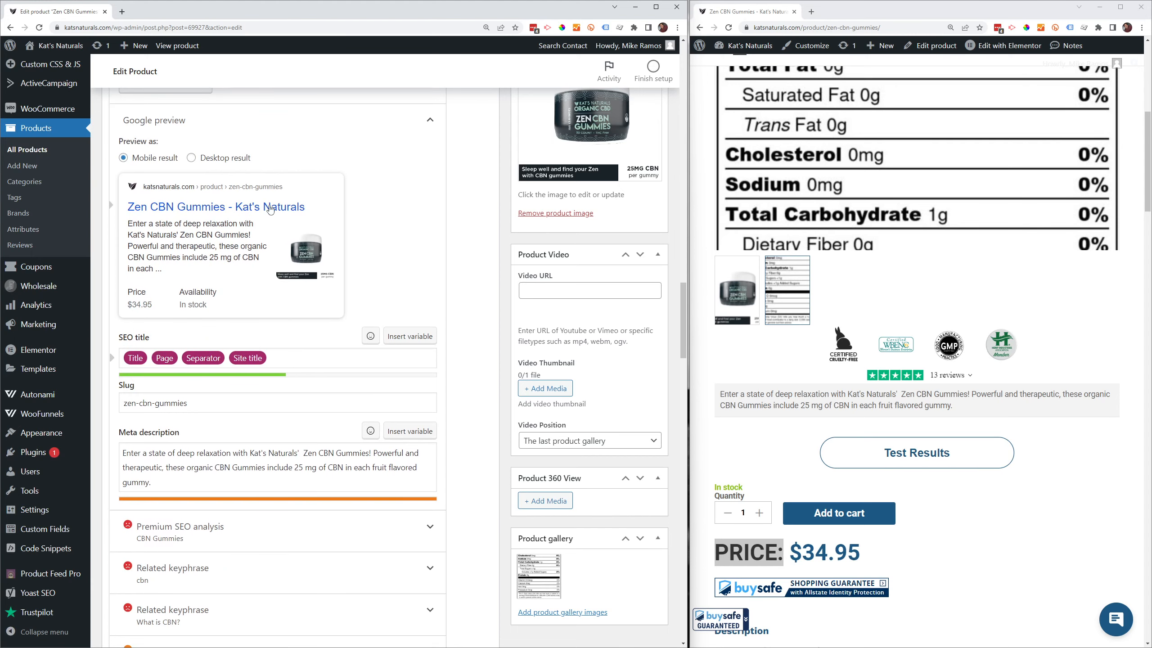
Compare the Yoast meta description with the short description on the live product page
scroll(271, 210, down, 3)
drag(124, 318, 182, 346)
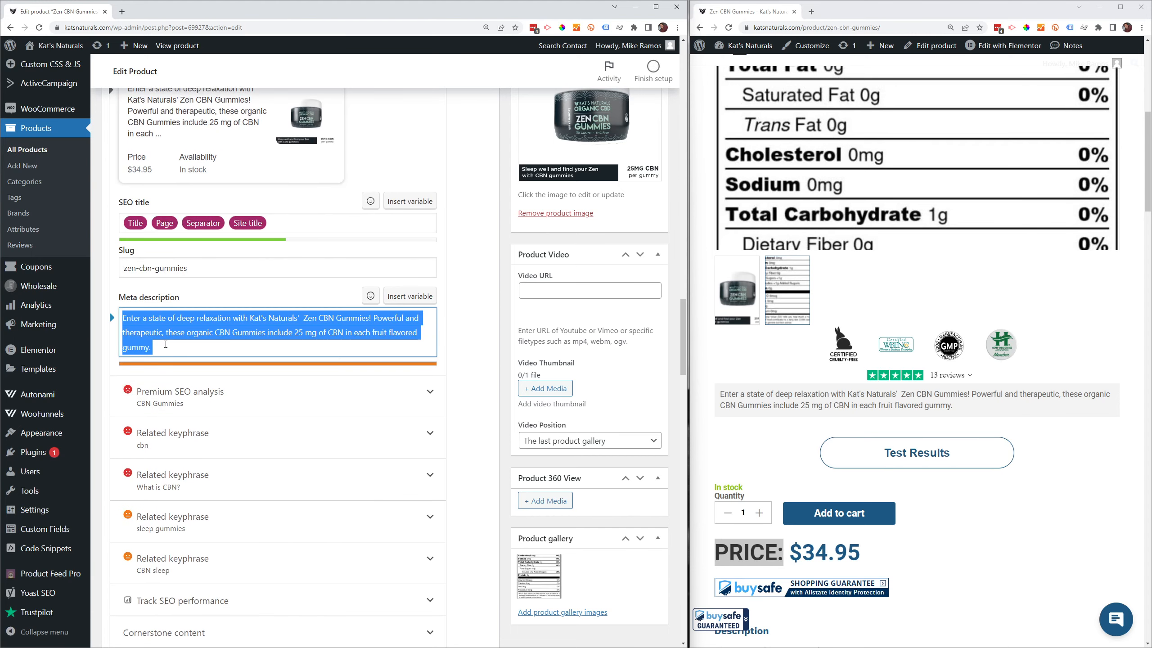
click(158, 318)
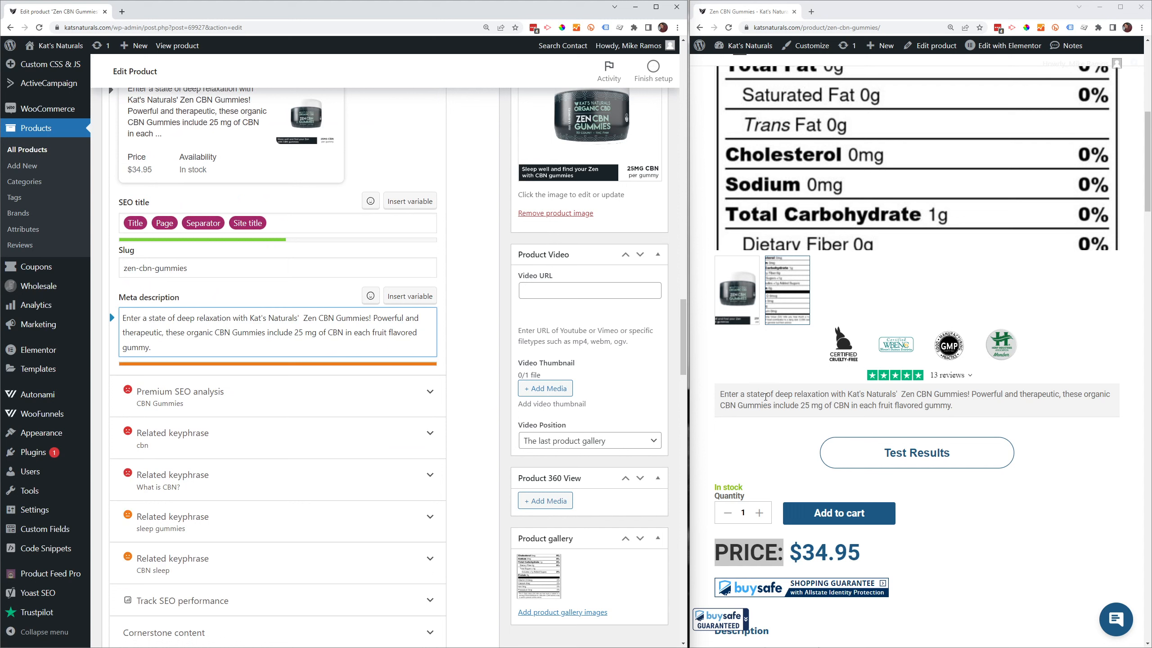
drag(719, 402, 961, 406)
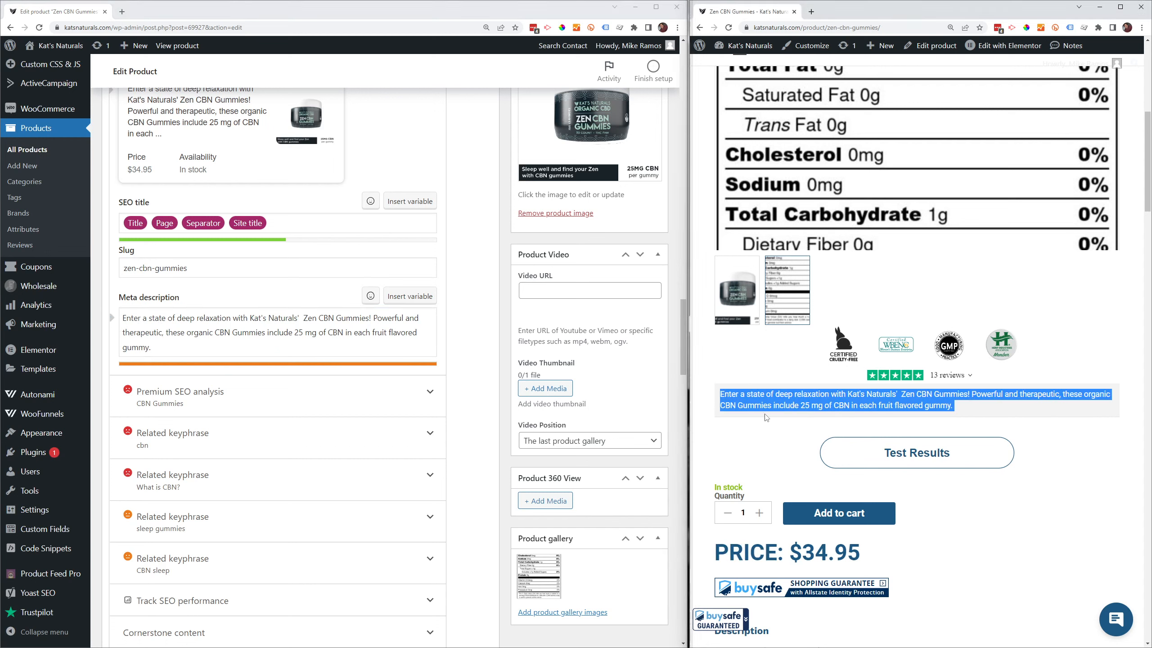
Widen the live product page's window and examine where the short description sits in the full-width layout
drag(694, 368, 252, 364)
scroll(596, 384, up, 4)
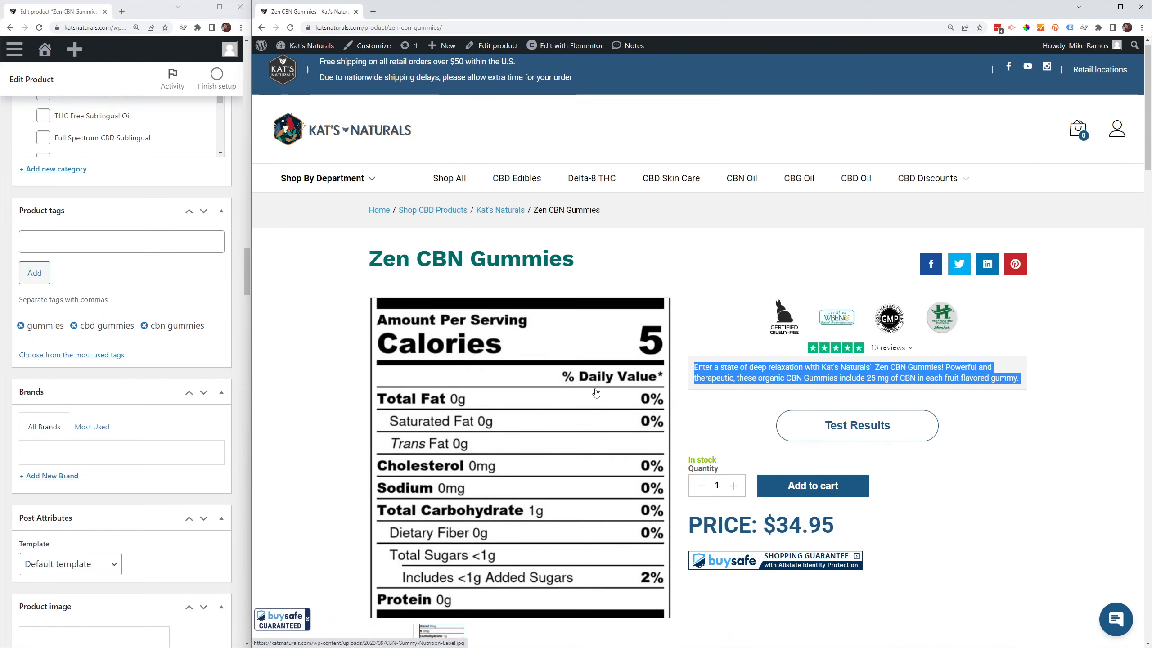
scroll(597, 390, down, 1)
click(891, 325)
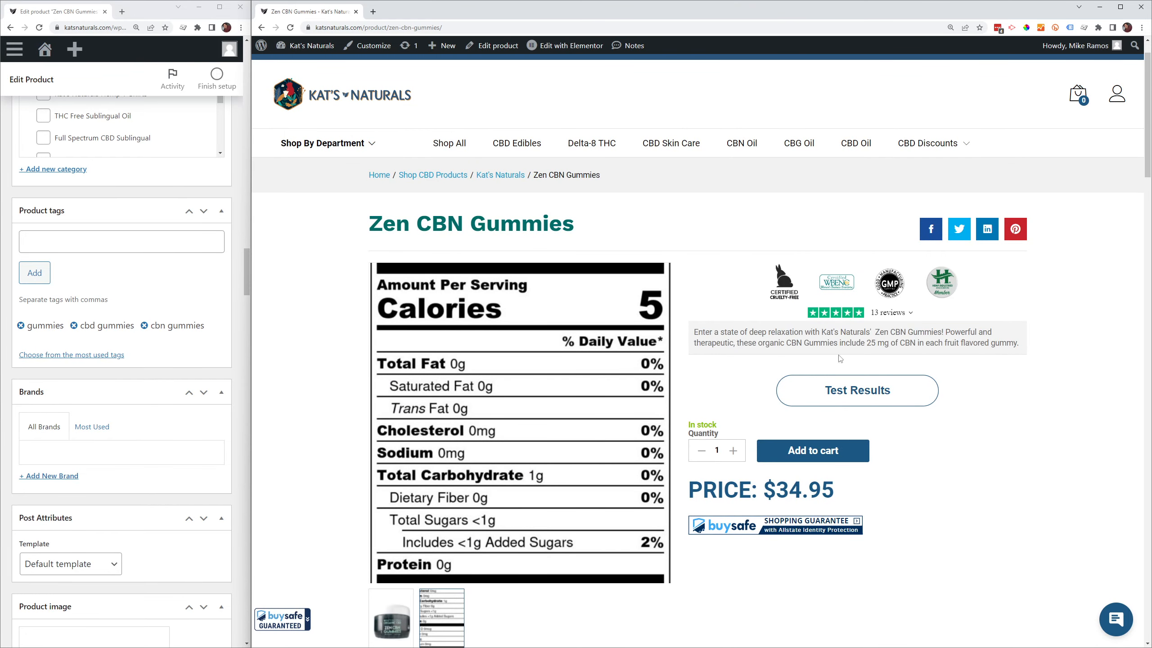
Restore the side-by-side split of both windows and review the short description on the live page again
drag(253, 409, 681, 408)
scroll(838, 417, down, 7)
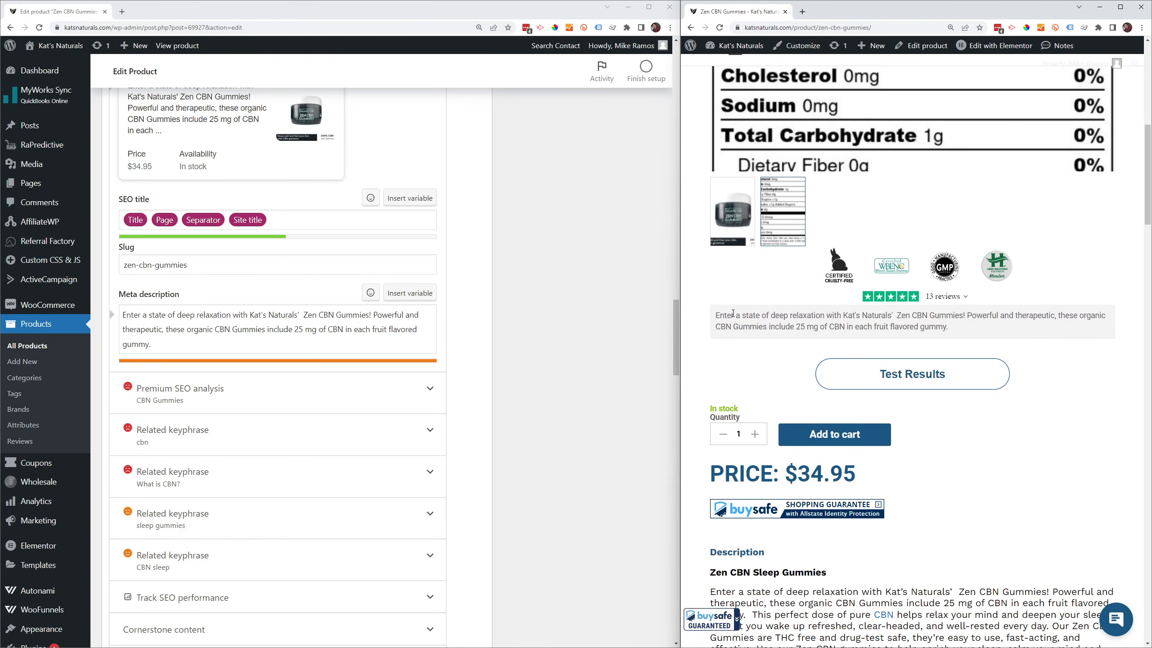
drag(733, 313, 987, 336)
click(973, 328)
scroll(862, 189, up, 8)
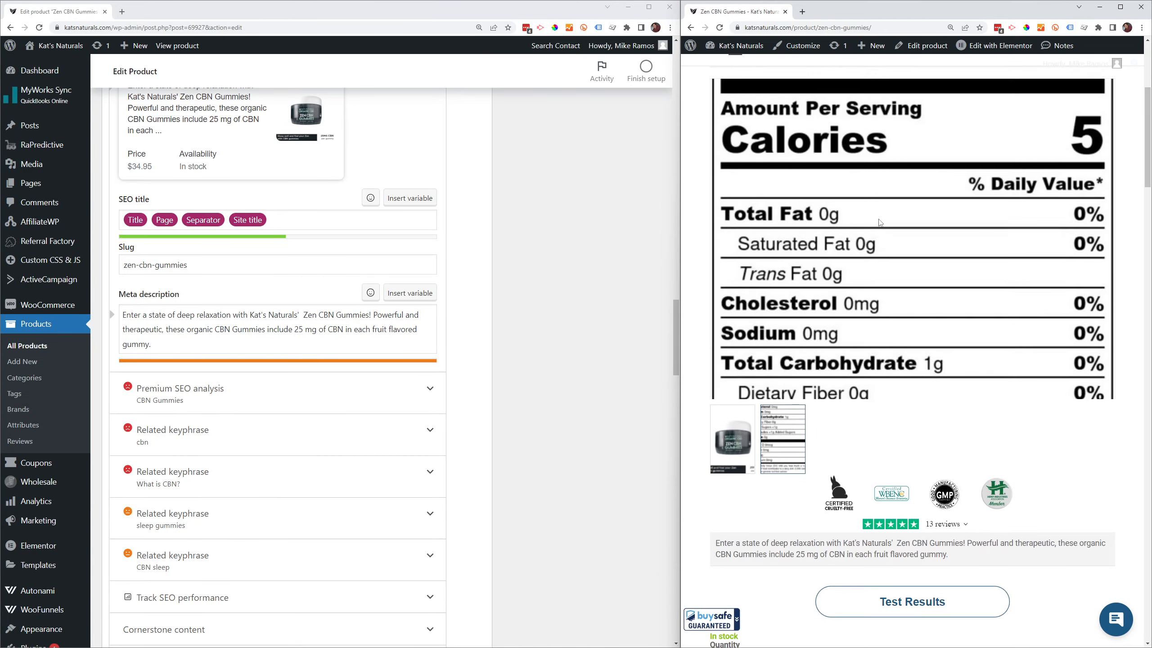
Show the jar photo in the live page's image gallery and view the short description beneath it
scroll(739, 529, down, 3)
click(738, 529)
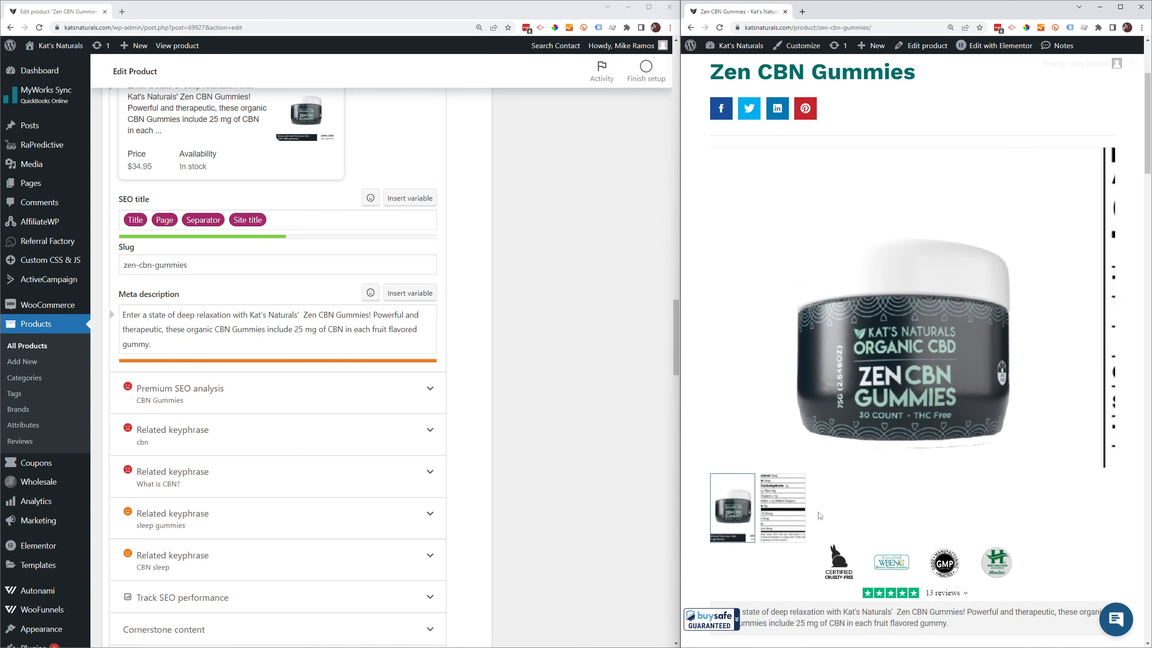
scroll(730, 476, down, 4)
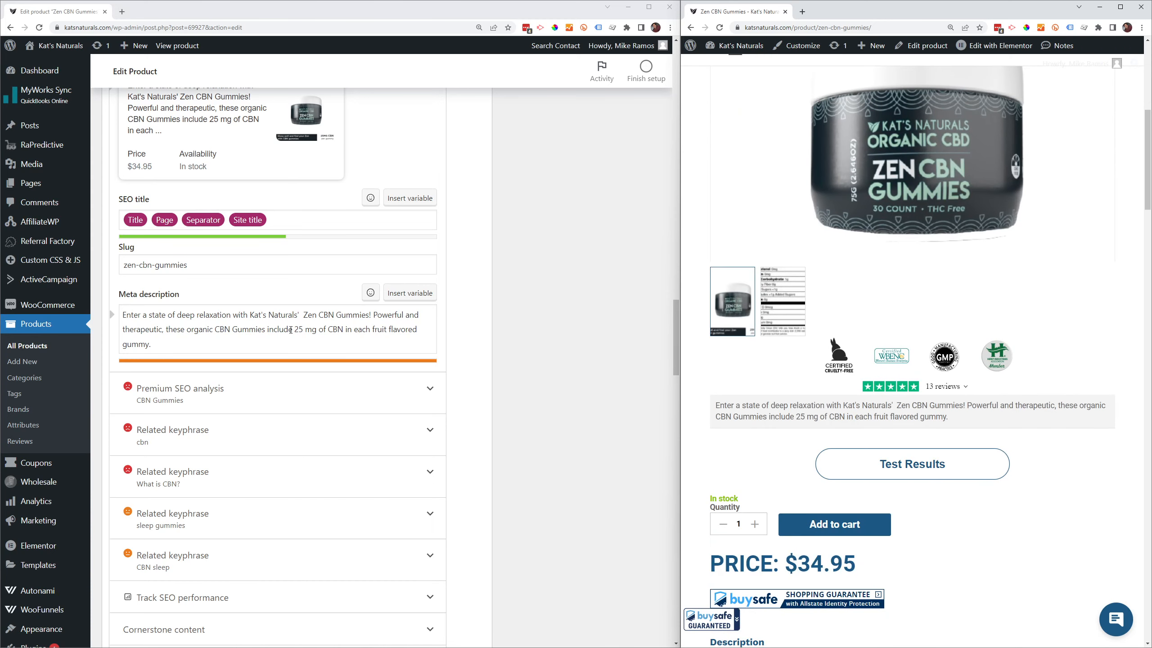
Select the Yoast meta description text and compare it with the text in the Product short description editor
drag(123, 316, 171, 359)
scroll(515, 342, down, 10)
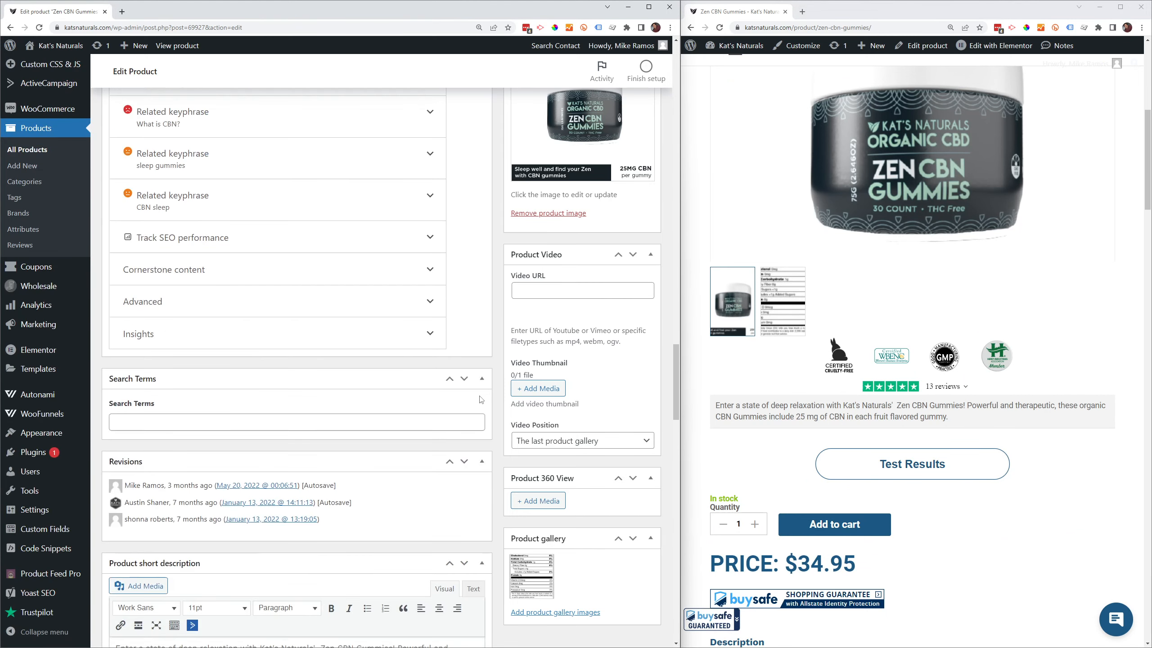
scroll(374, 357, down, 5)
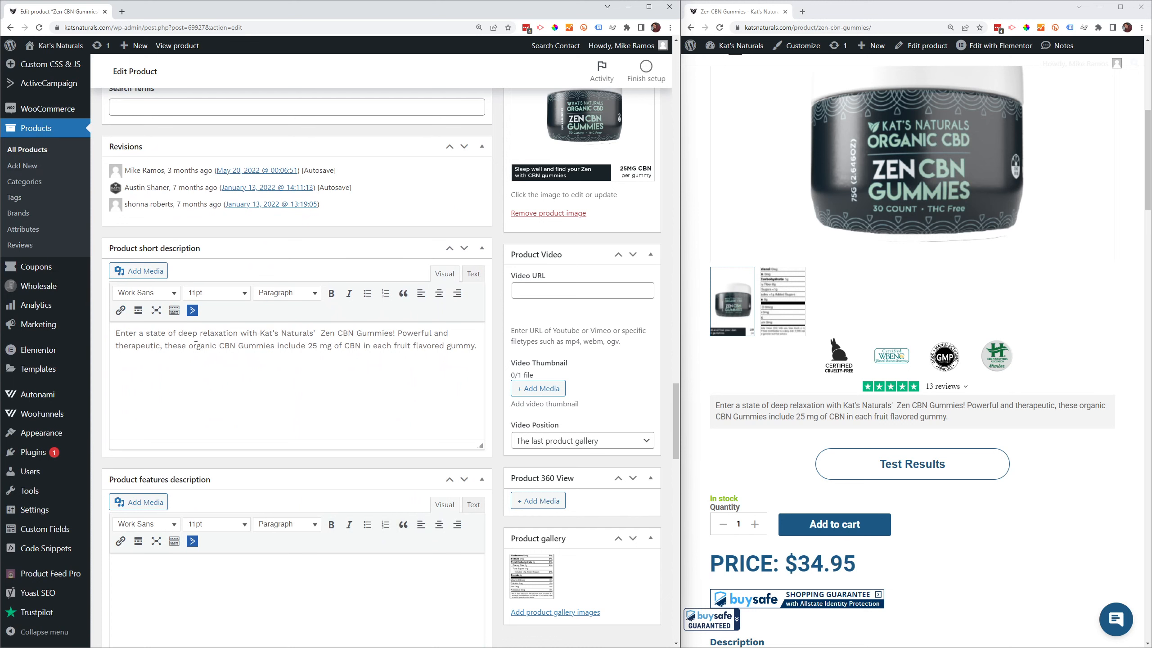
scroll(469, 350, up, 14)
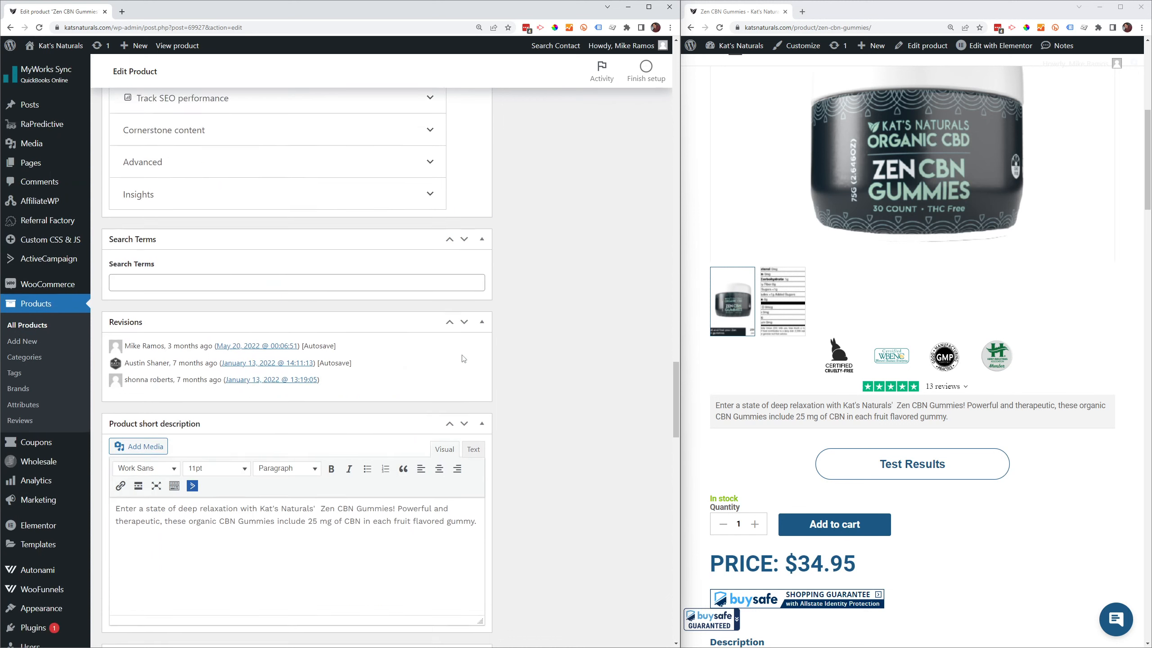
triple_click(209, 288)
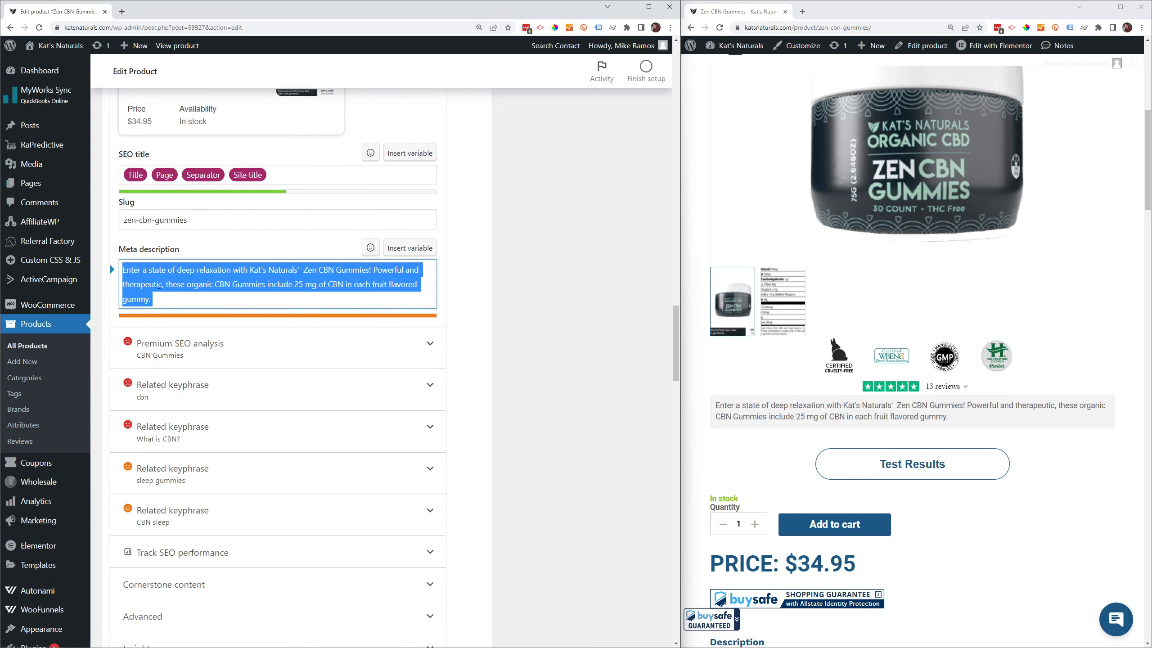
scroll(469, 427, down, 8)
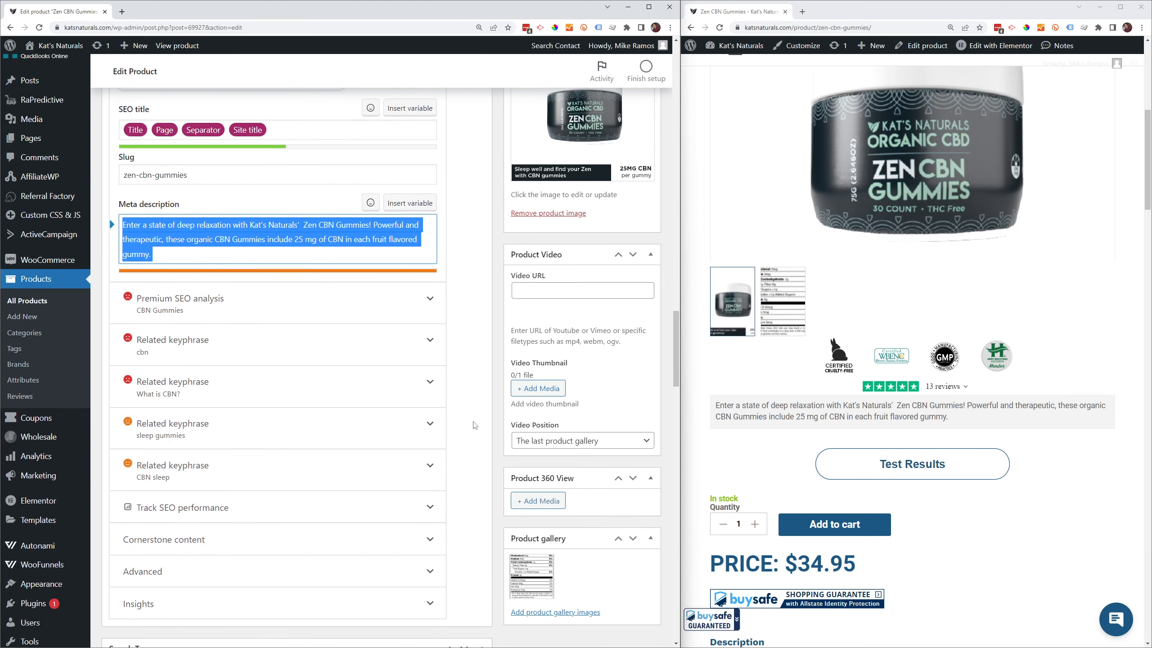
scroll(469, 427, up, 7)
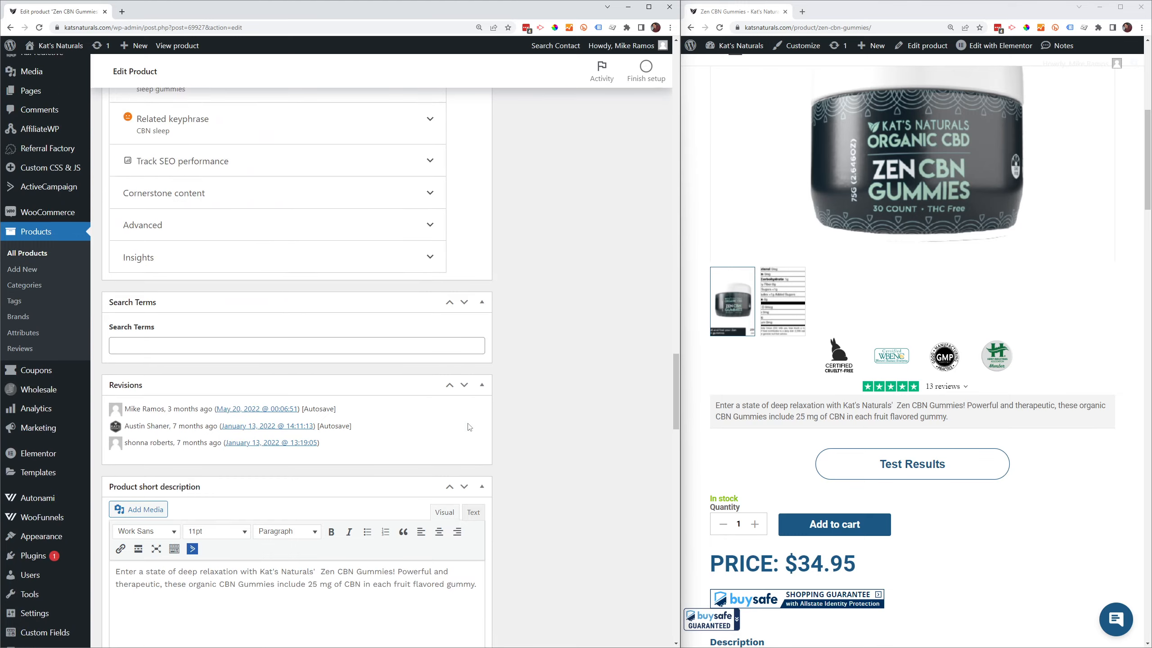
scroll(469, 427, down, 9)
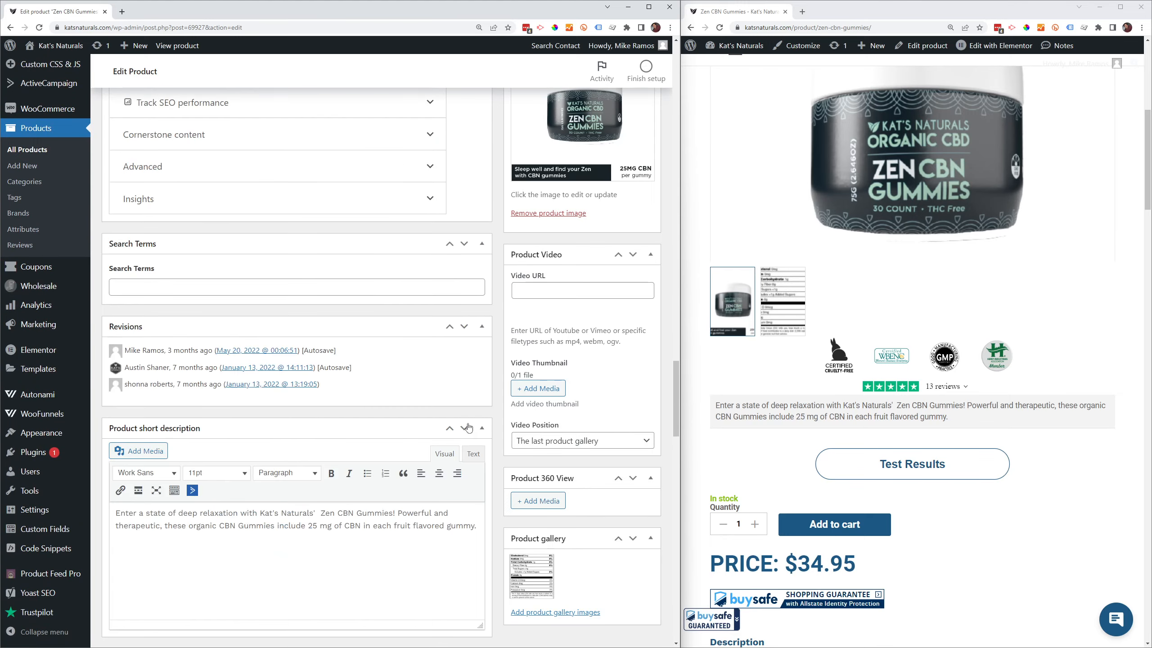
Expand the image management list under Product Feed Information and examine each image's inclusion status
scroll(469, 427, down, 10)
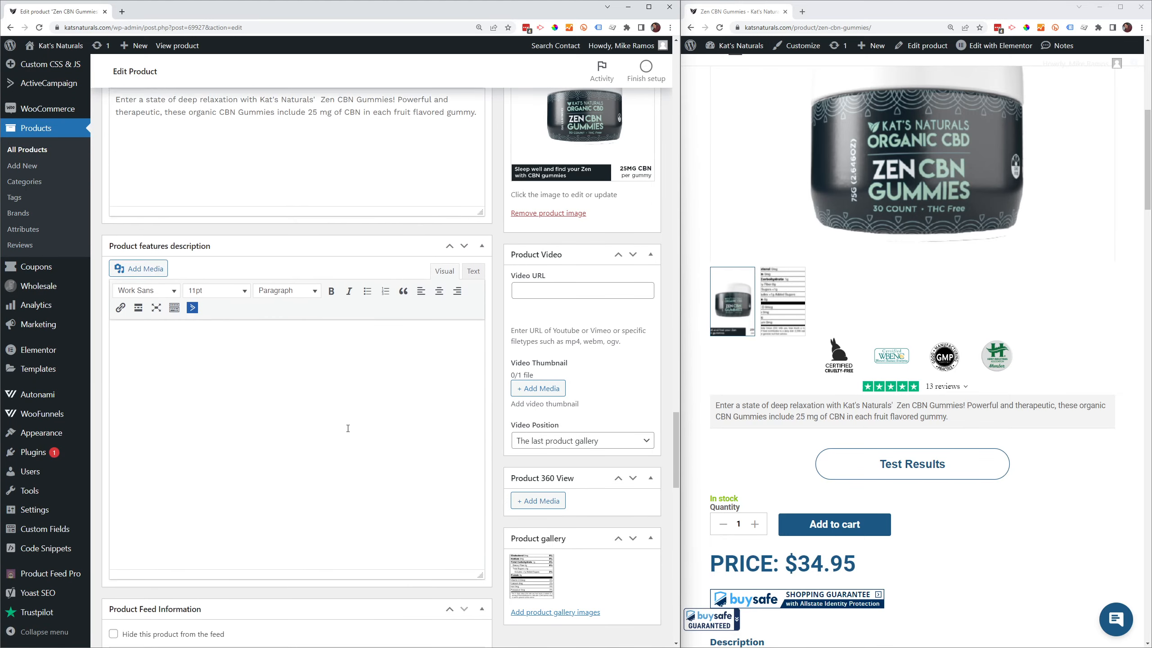
scroll(307, 393, down, 6)
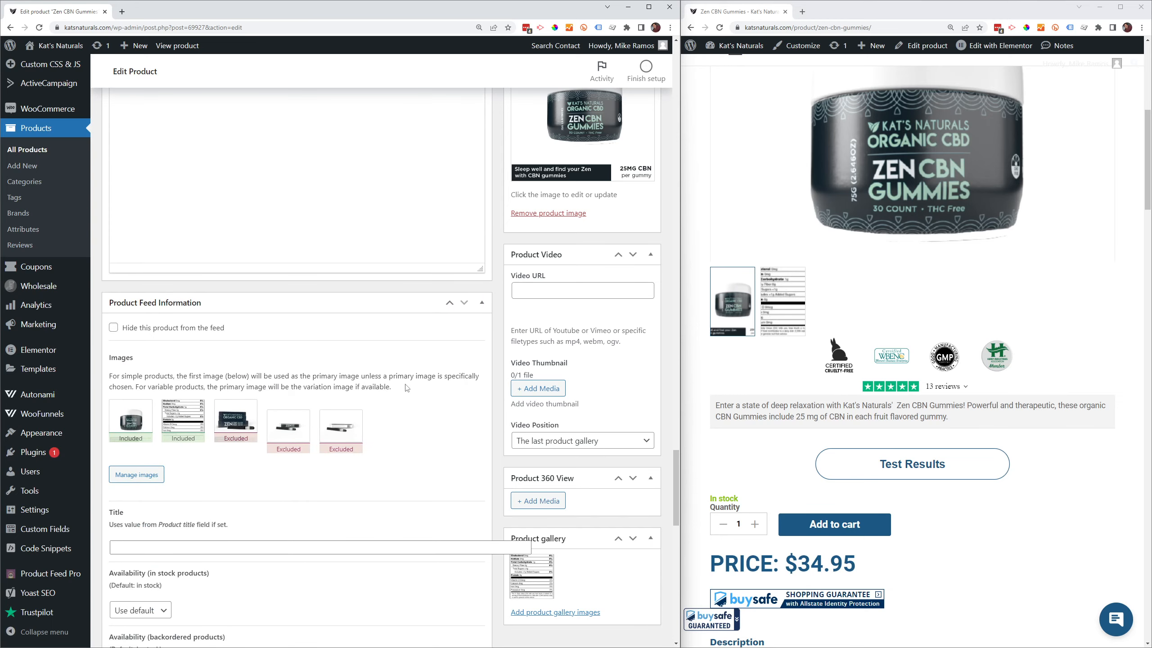
click(137, 477)
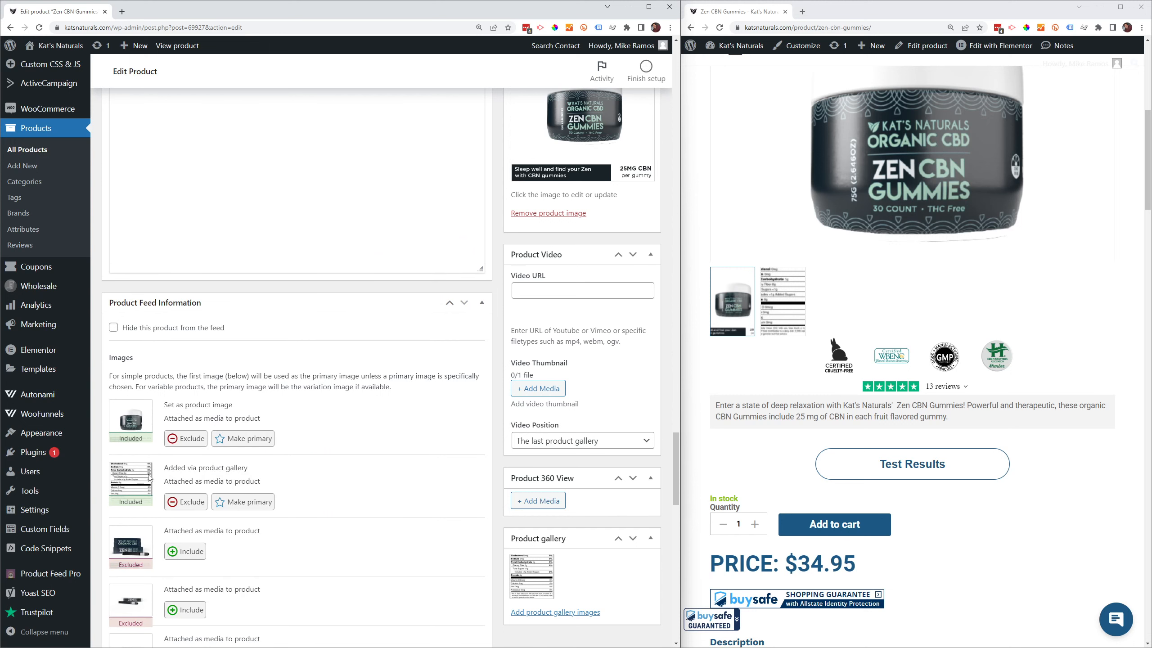
scroll(305, 446, down, 3)
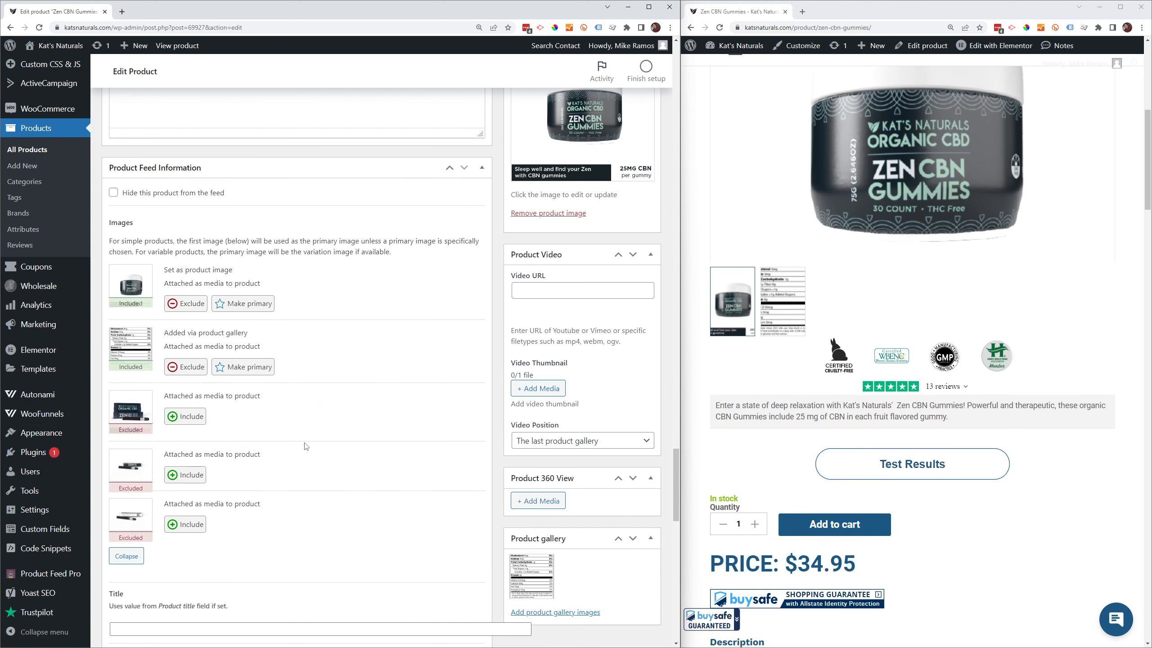
Switch between the jar and nutrition facts images in the live page's gallery to compare them with the feed images
click(782, 298)
click(745, 300)
click(765, 300)
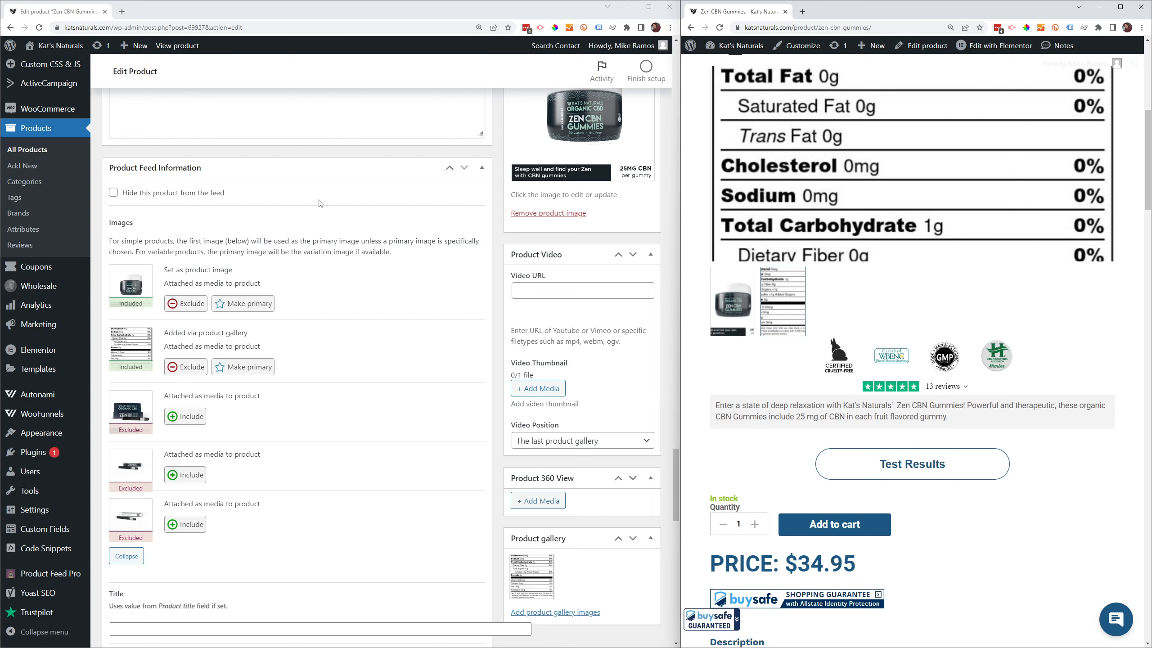
Review the remaining product feed fields, from title, availability and condition through Google product category, consumer notices and product details
scroll(321, 203, down, 3)
scroll(225, 433, down, 6)
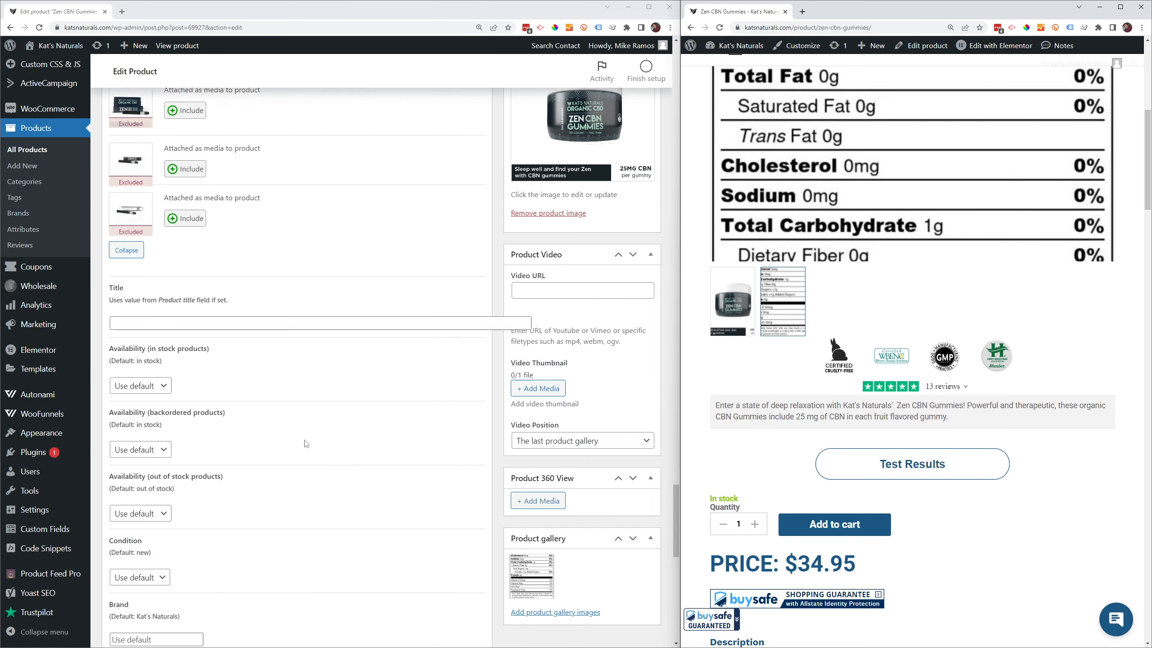
scroll(254, 428, down, 11)
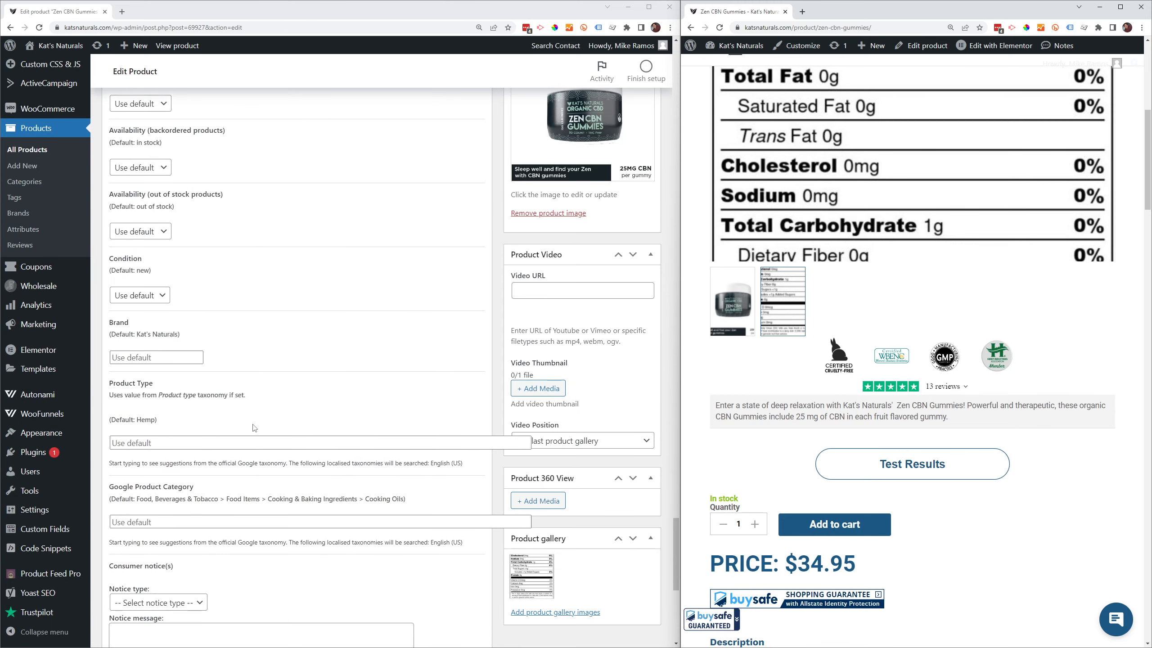
scroll(283, 480, down, 1)
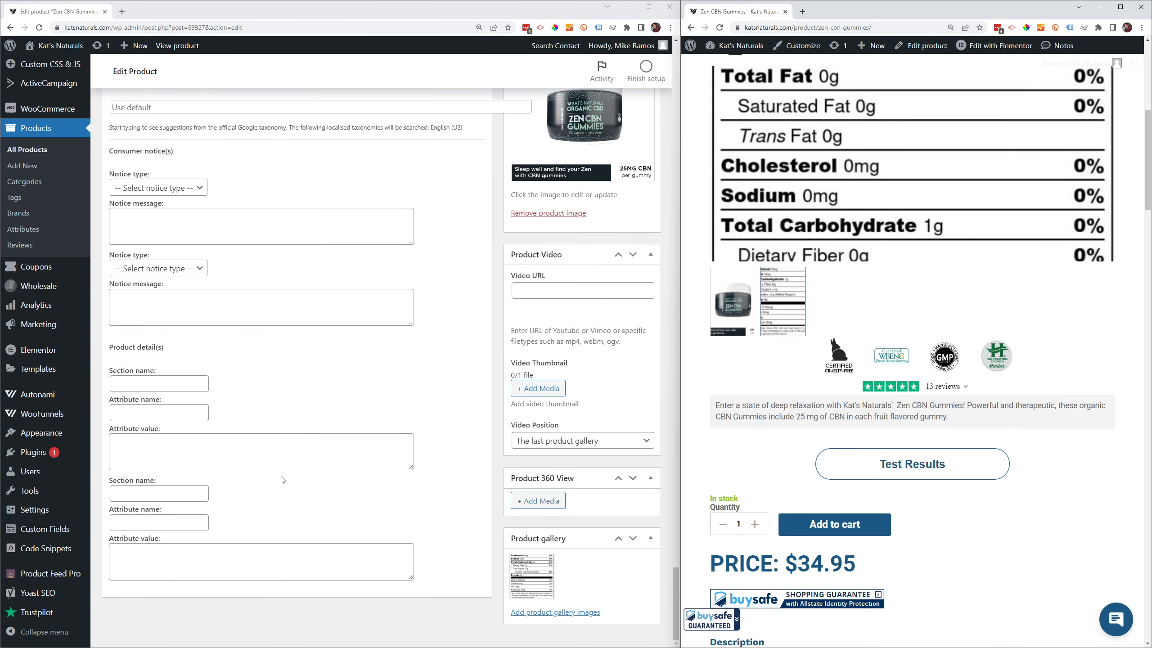
Return to the Product Feed Information images and review the included and excluded entries again
scroll(278, 492, up, 10)
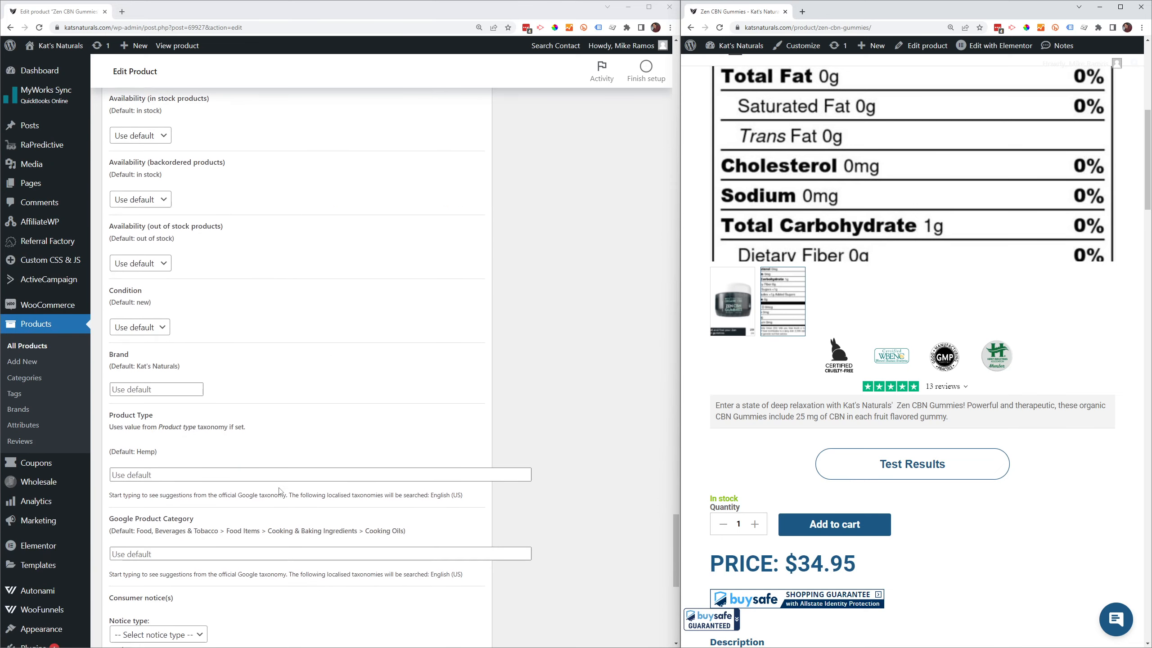
scroll(280, 491, up, 14)
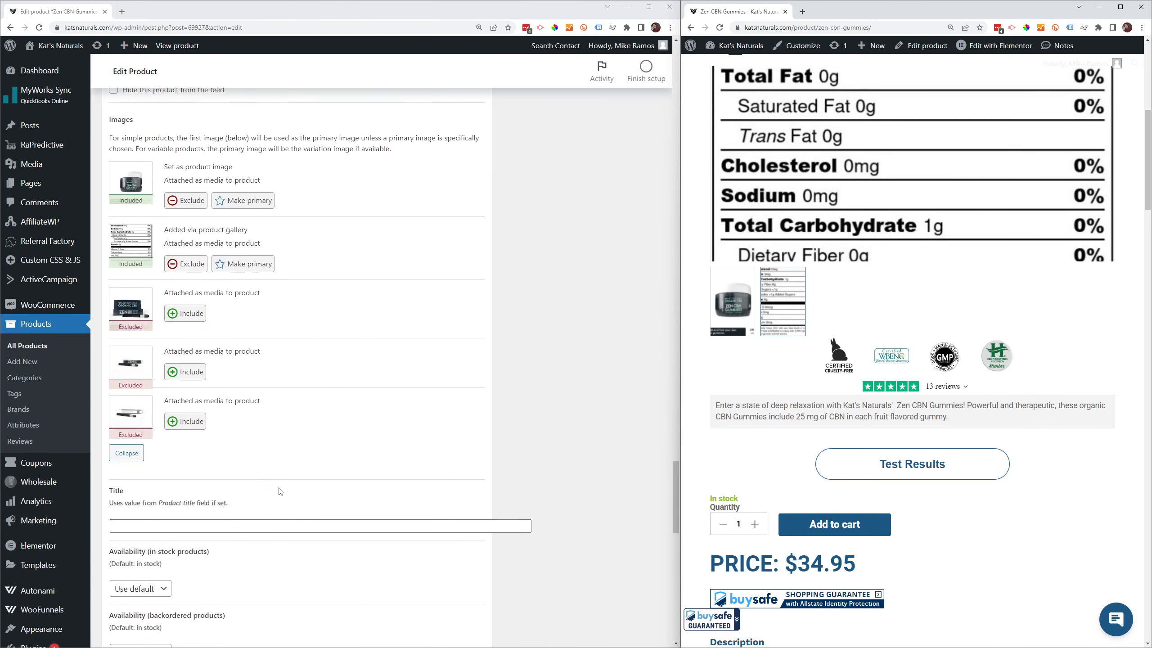
scroll(281, 492, up, 1)
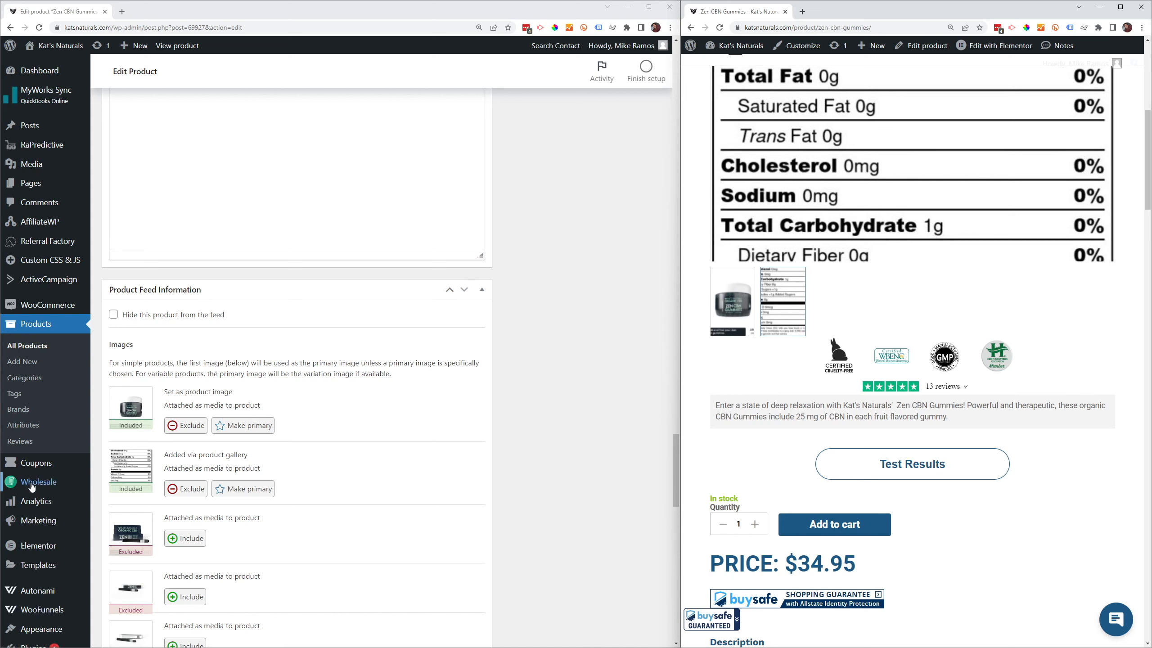
mouse_move(40, 308)
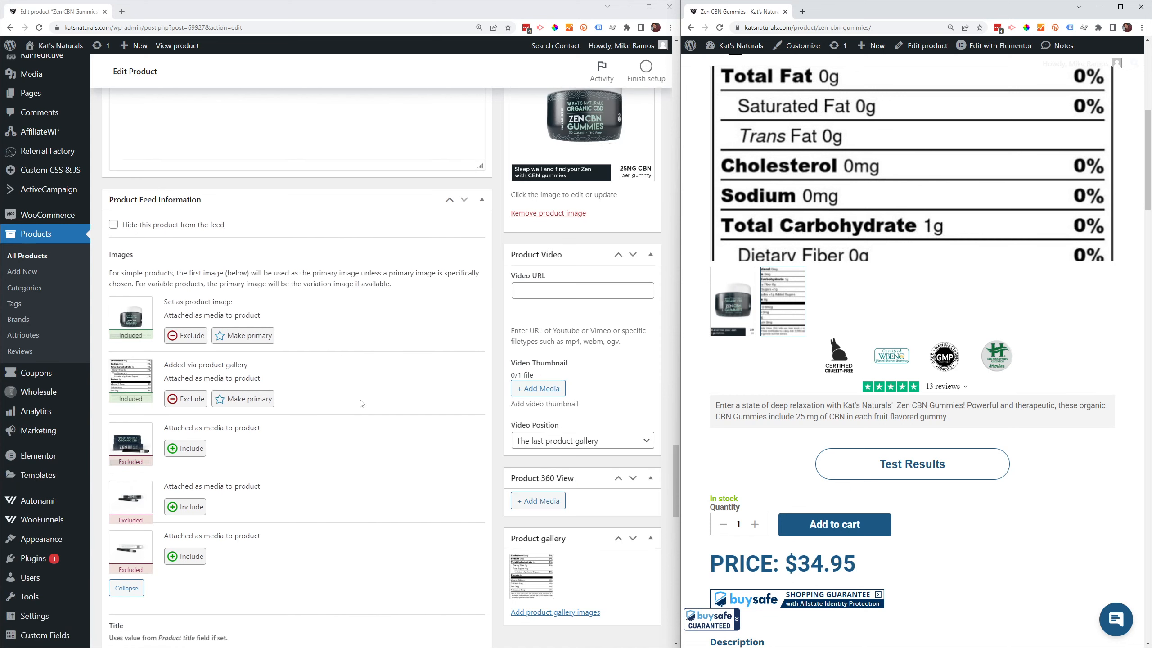
scroll(560, 469, down, 5)
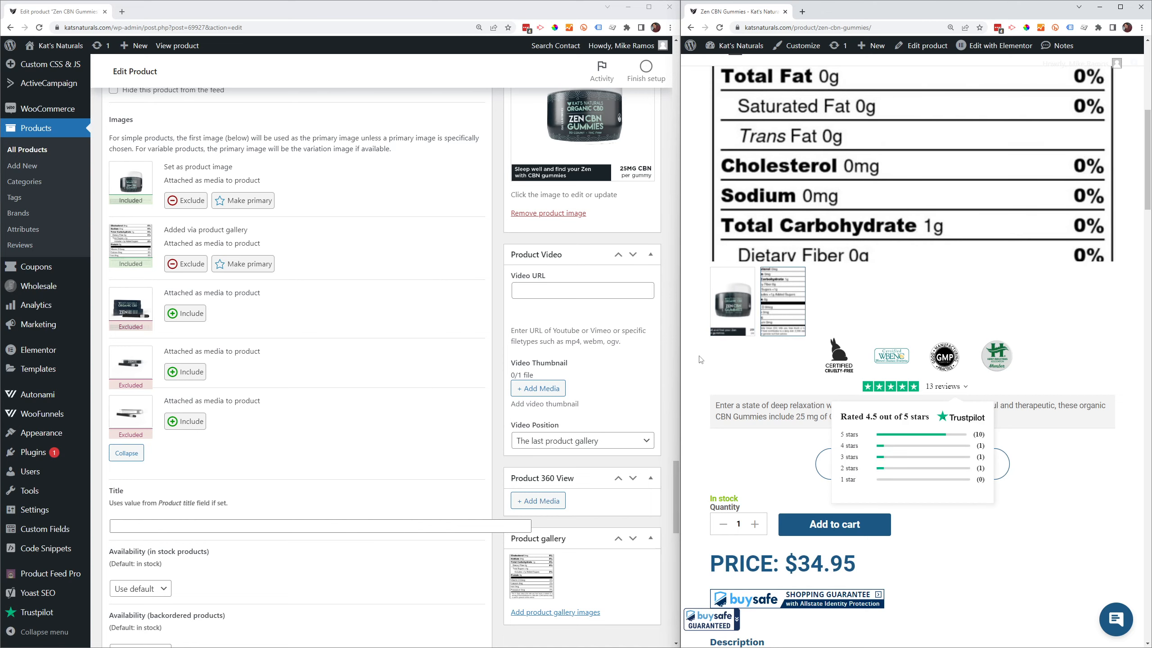
Go back through the short description and Yoast SEO sections to the main product description and its ingredients text
scroll(701, 360, up, 1)
scroll(670, 375, up, 10)
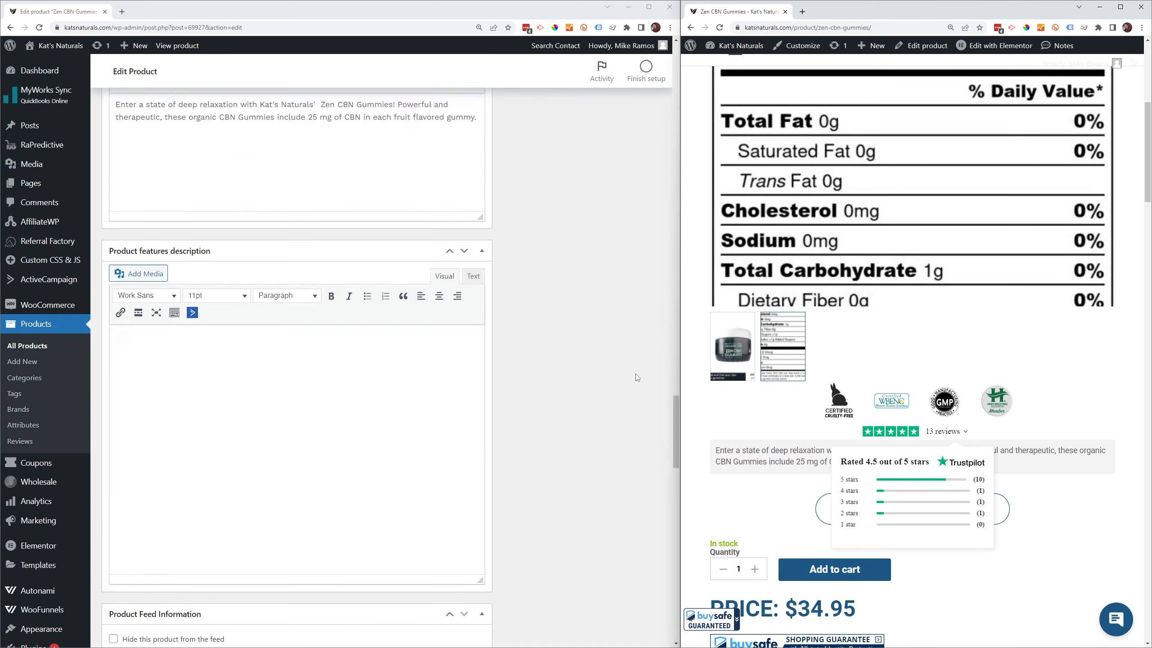
scroll(637, 378, up, 20)
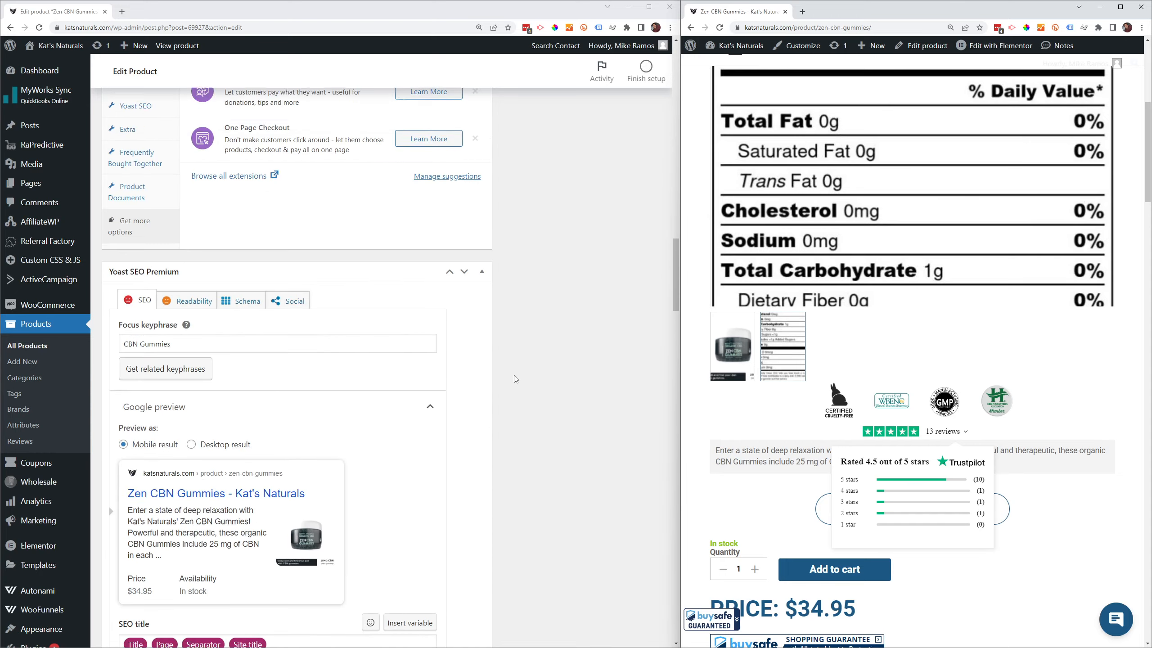
scroll(514, 379, up, 20)
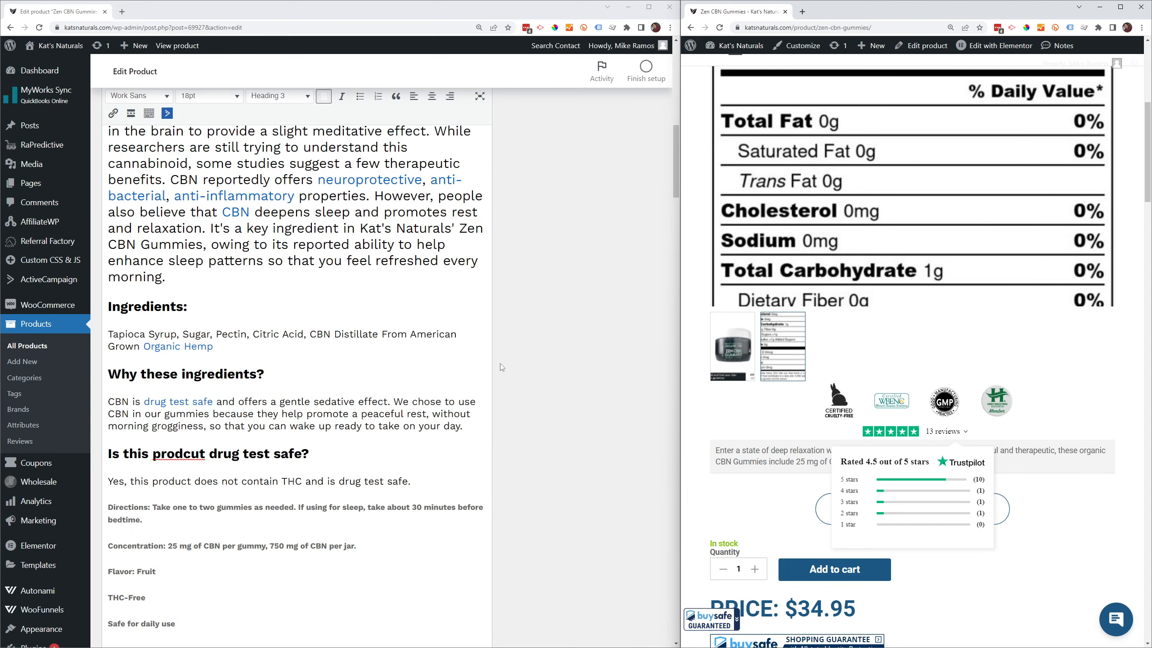